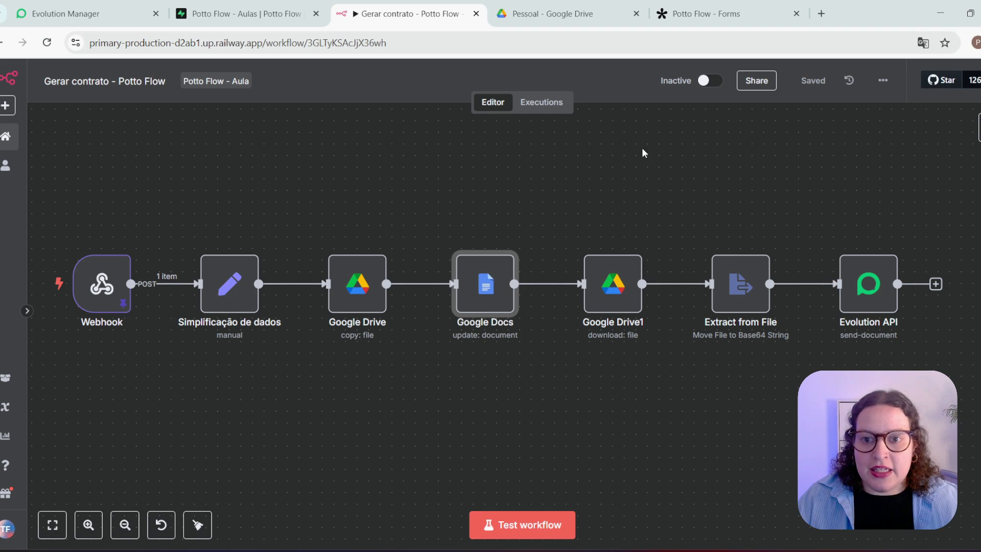
Open the Potto Flow - Forms form in Tally for editing and examine its question fields.
click(713, 13)
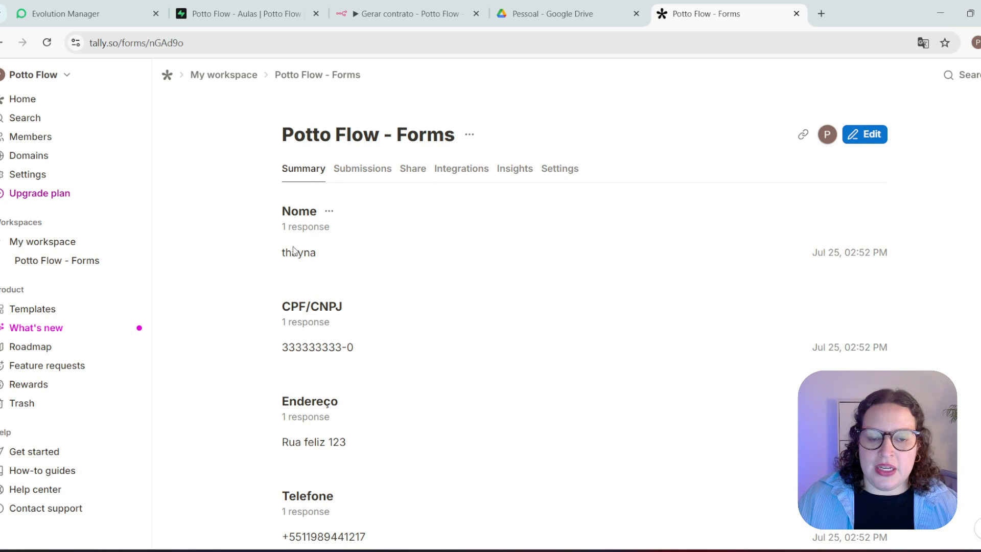
click(863, 135)
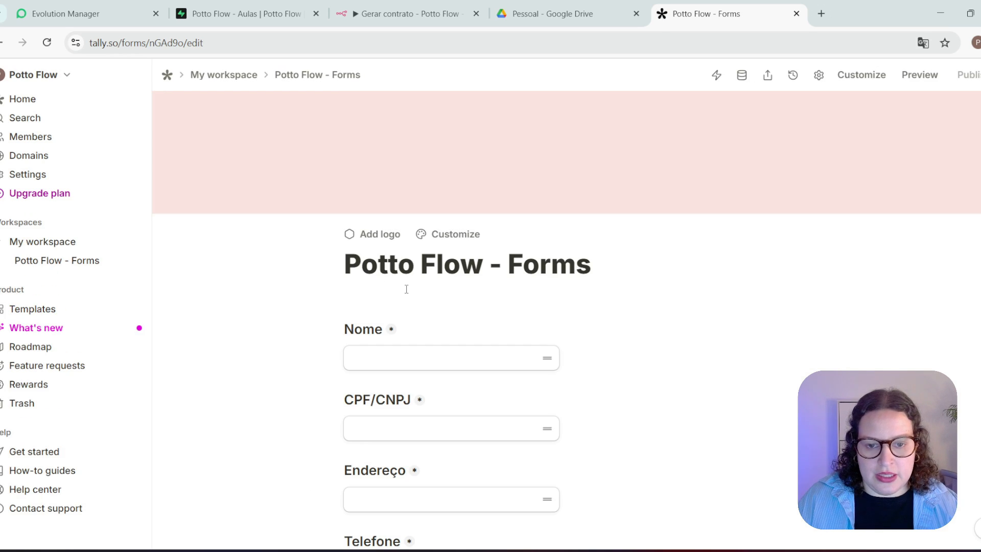
scroll(406, 289, down, 4)
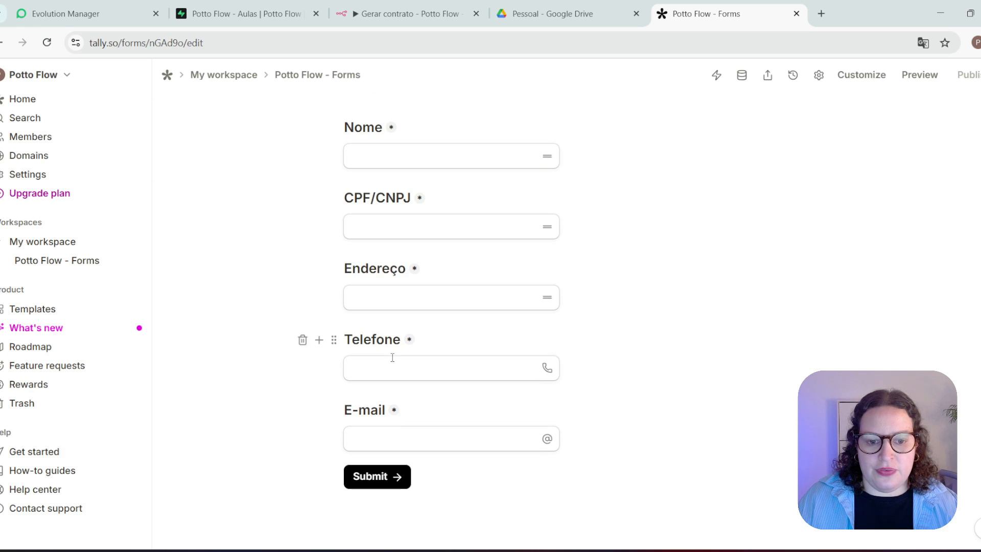
scroll(377, 410, up, 1)
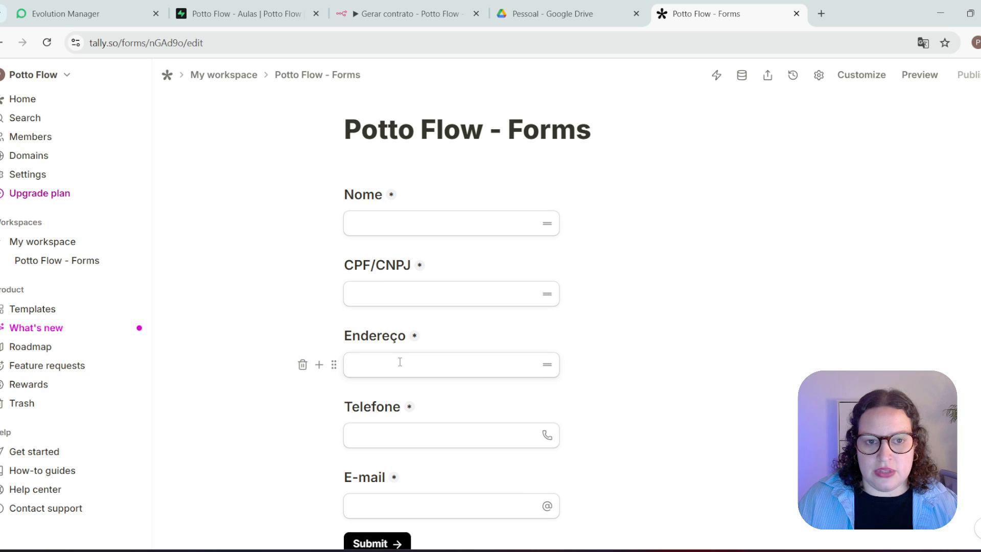
scroll(399, 362, down, 1)
scroll(400, 362, up, 3)
scroll(401, 362, up, 1)
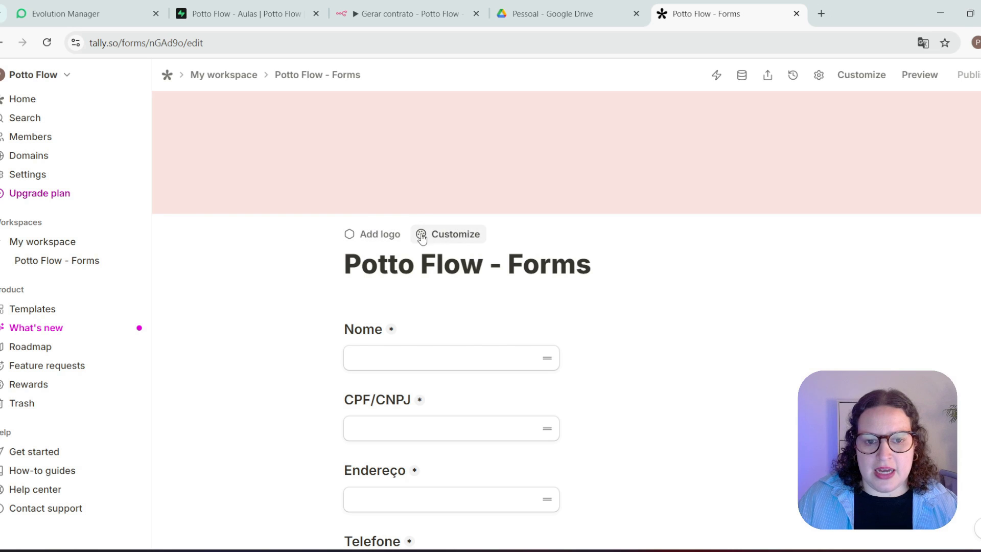
scroll(457, 228, down, 4)
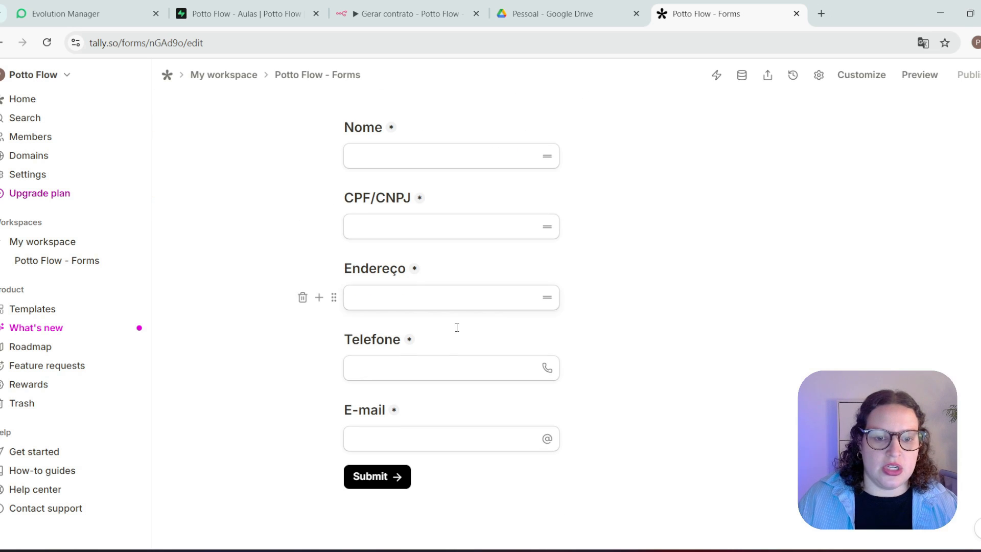
scroll(307, 330, up, 4)
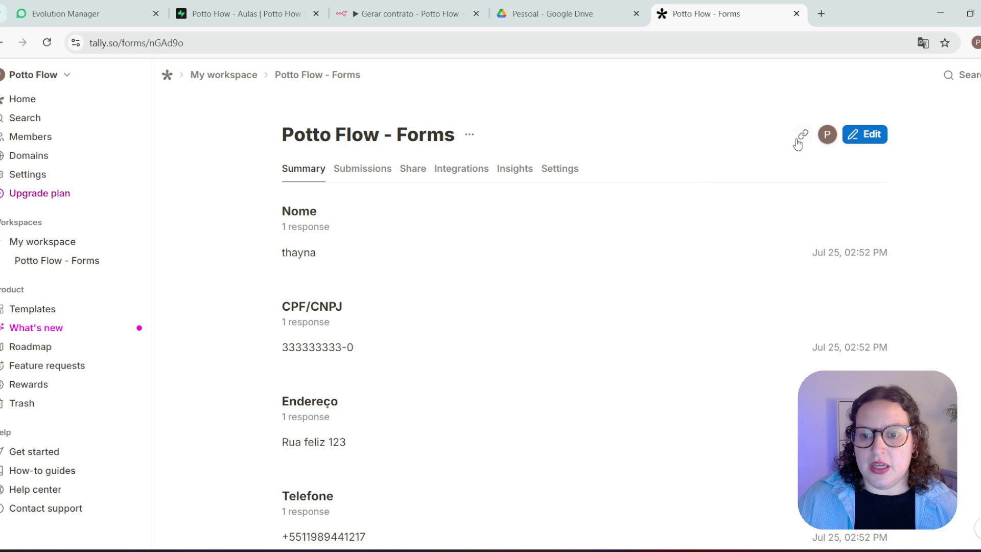
click(800, 137)
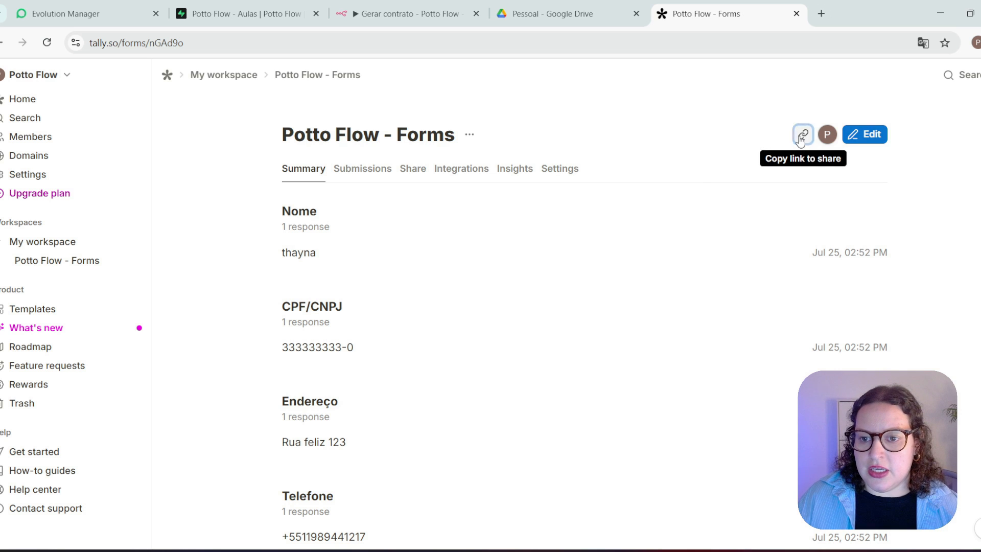
click(822, 14)
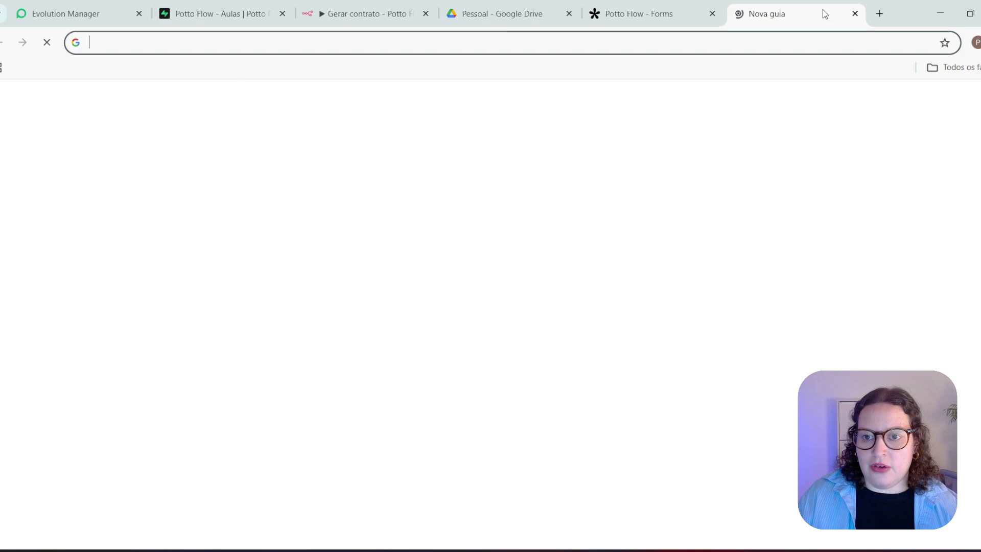
text(https://tally.so/r/nGAd9o)
key(Return)
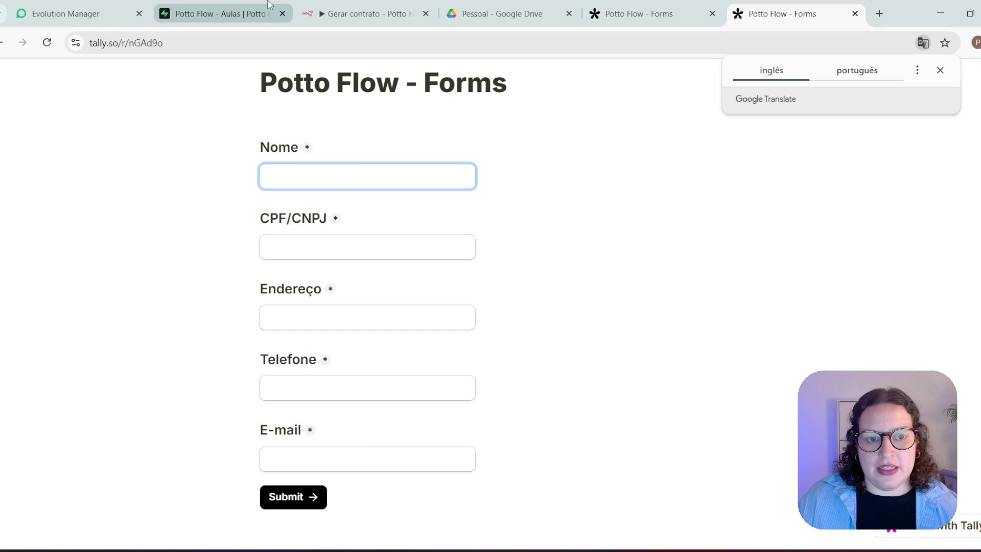
Look at the Webhook trigger in the Gerar contrato workflow and return to the public form.
click(365, 14)
mouse_move(105, 286)
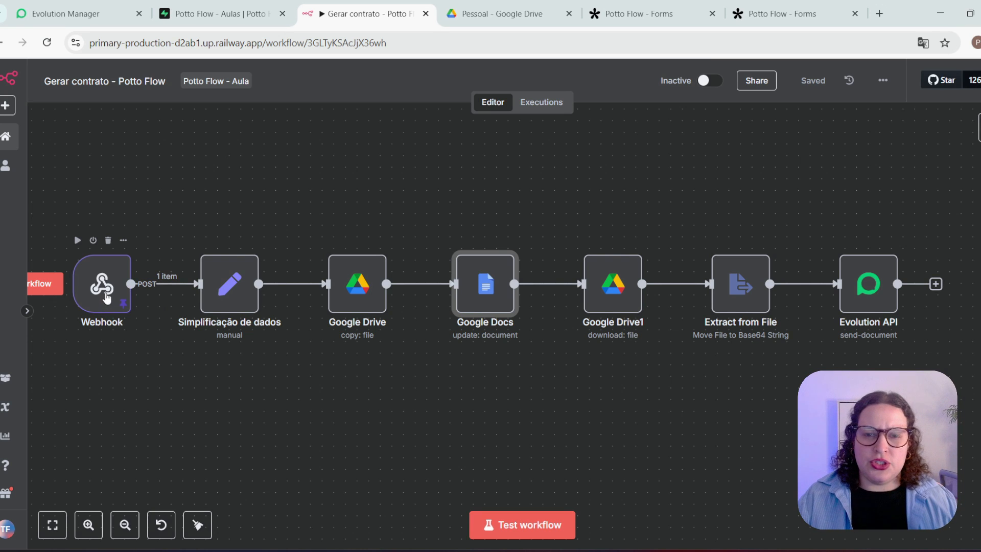
click(761, 15)
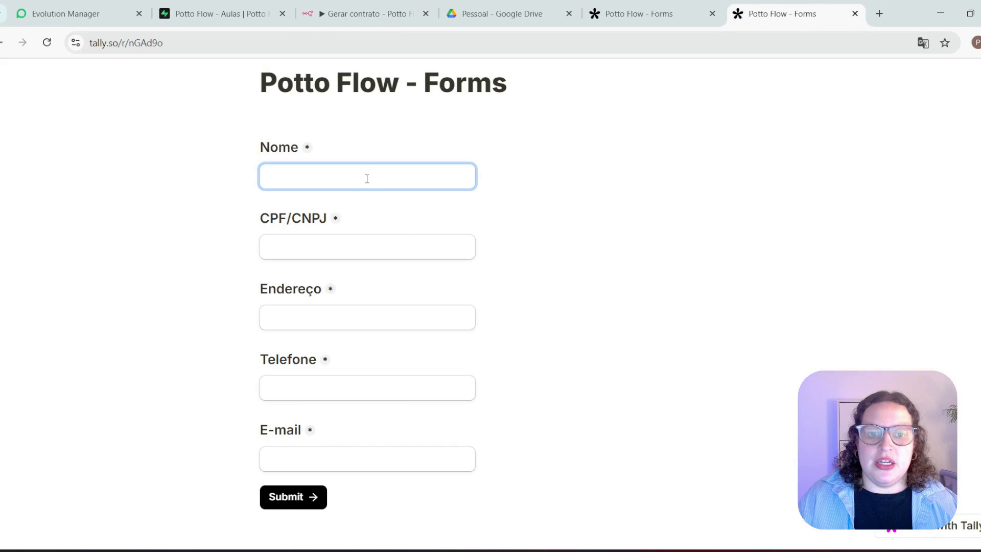
Examine the webhook endpoint URL in the Tally form's integrations, leave it unsaved, and return to the form summary.
click(644, 14)
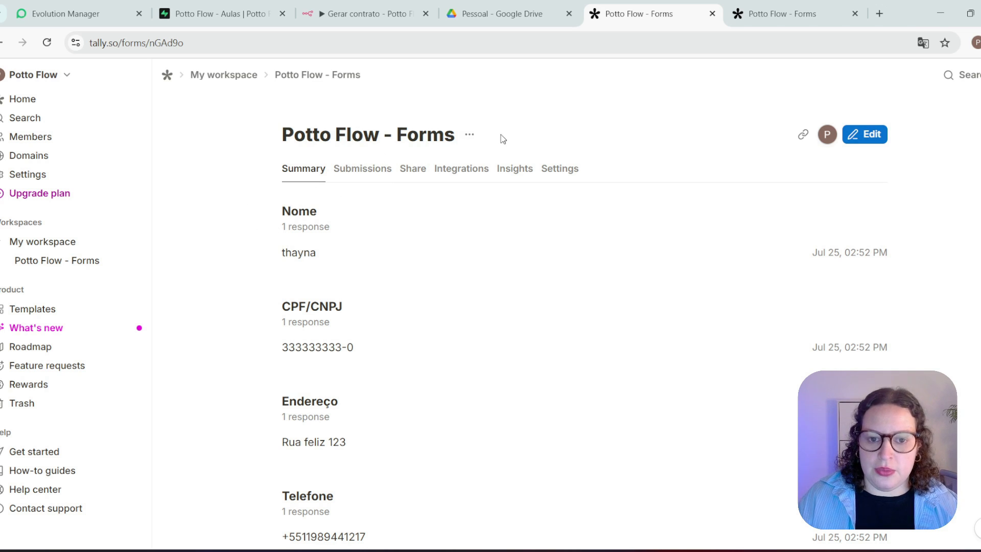
click(462, 176)
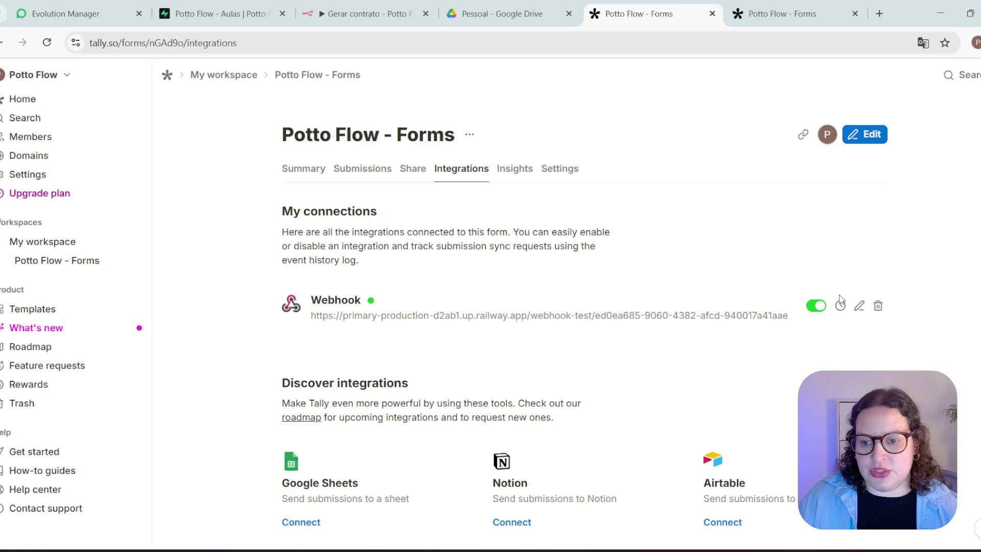
click(859, 306)
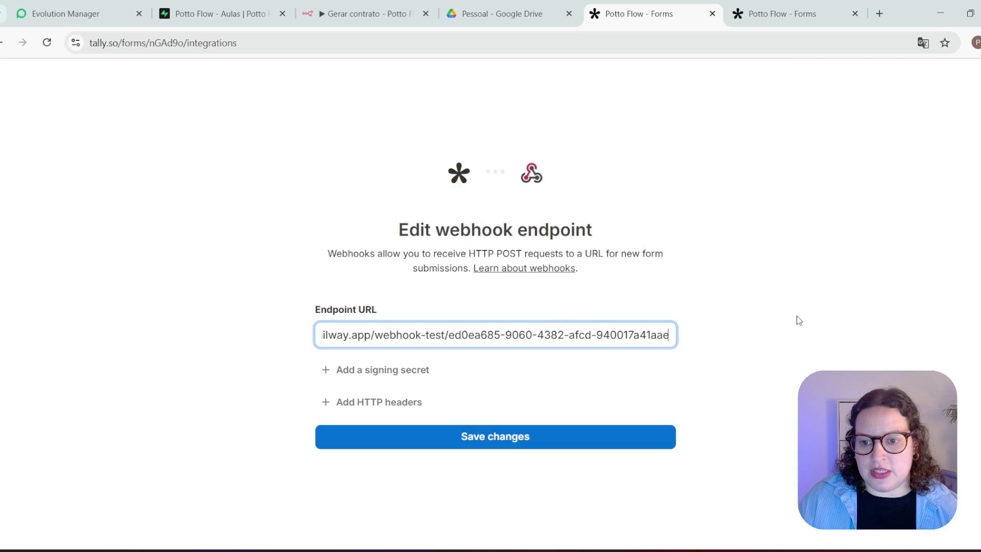
triple_click(497, 337)
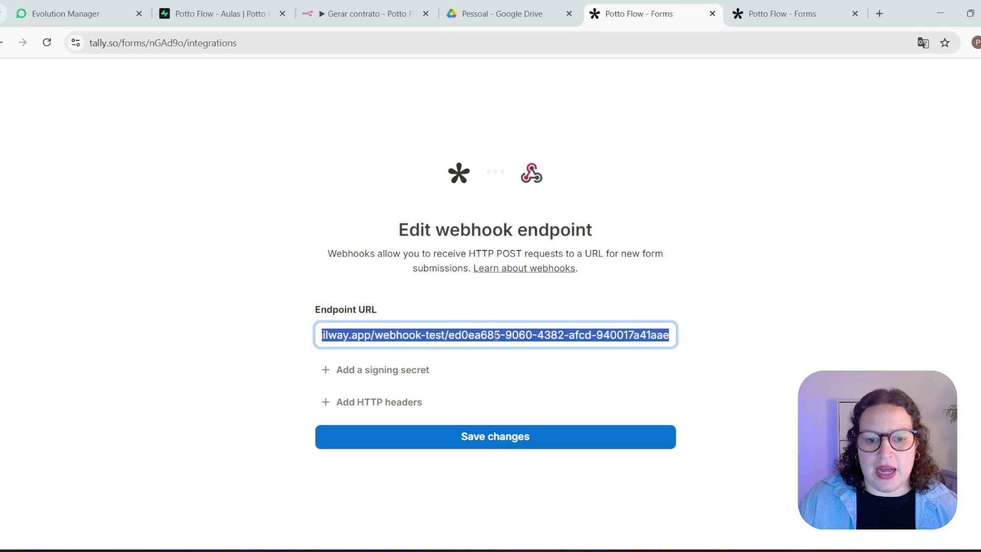
click(416, 336)
double_click(433, 333)
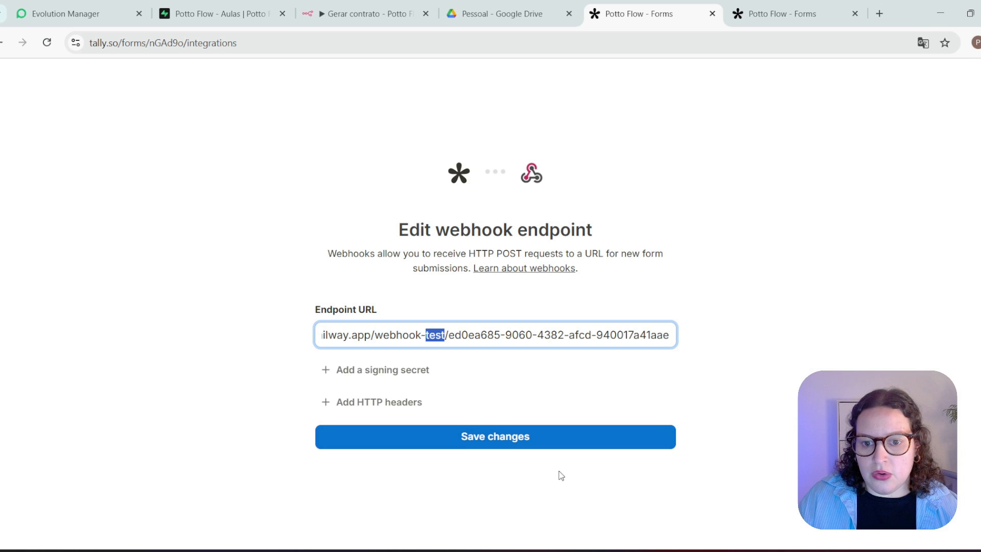
click(980, 91)
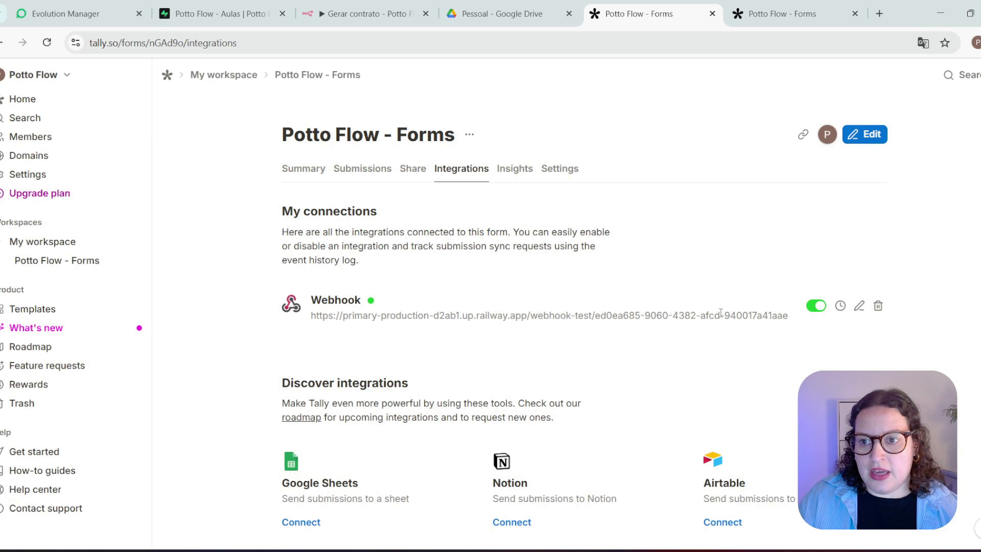
click(338, 190)
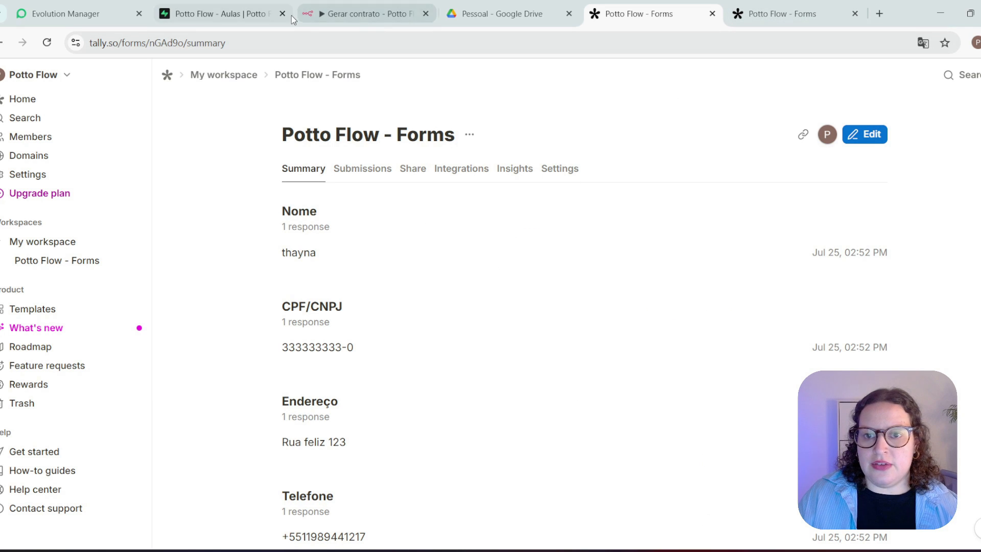
Create a new blank workflow in a separate browser tab from the Gerar contrato workflow in n8n.
click(331, 8)
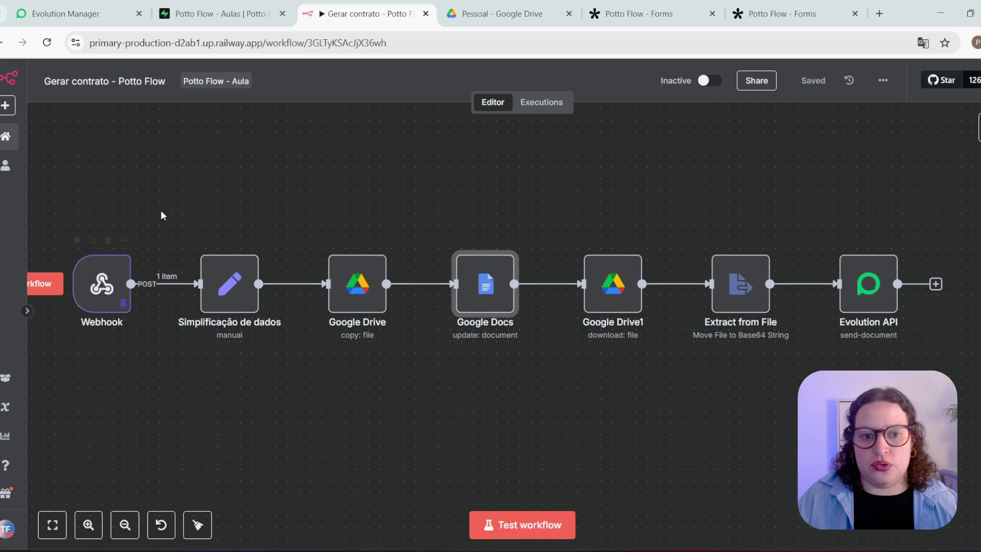
click(56, 119)
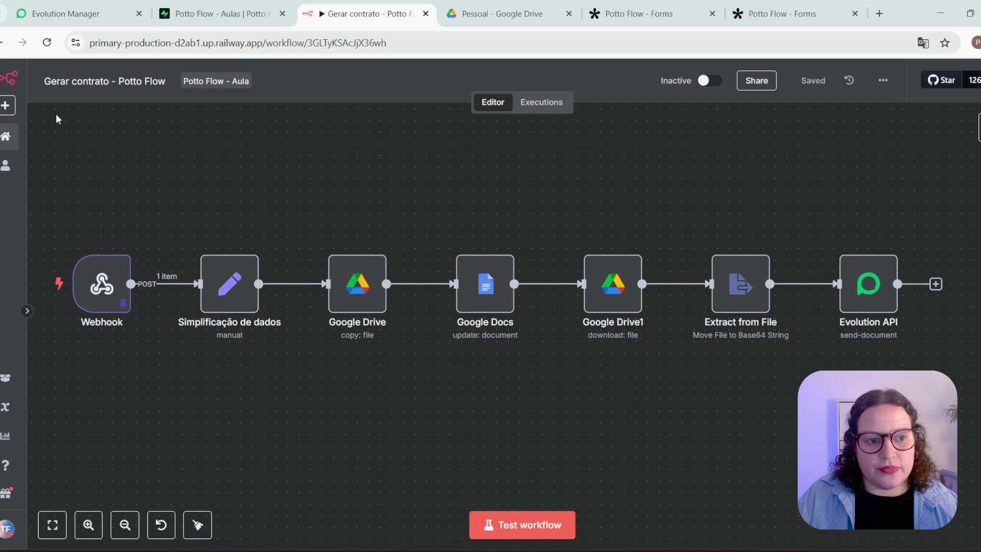
click(7, 105)
right_click(27, 137)
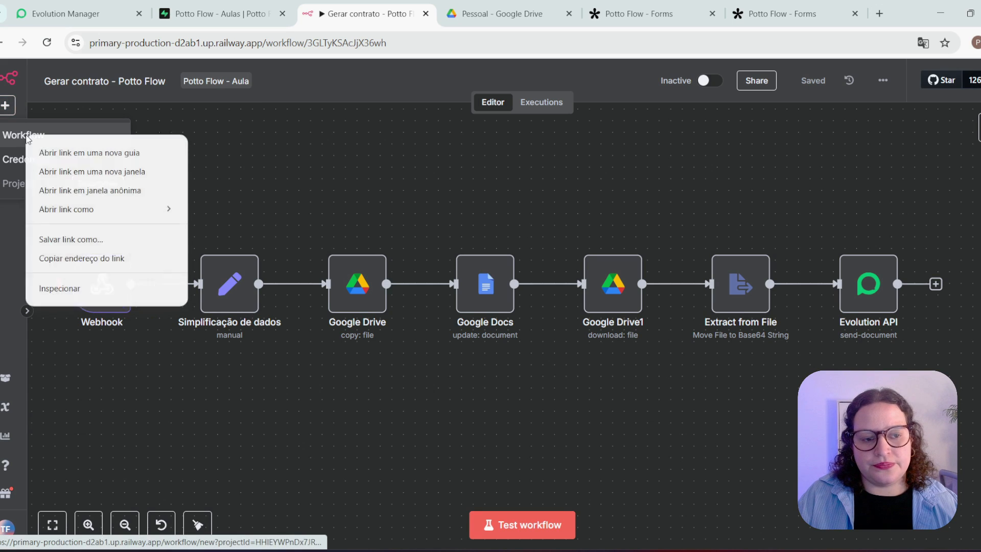
click(47, 152)
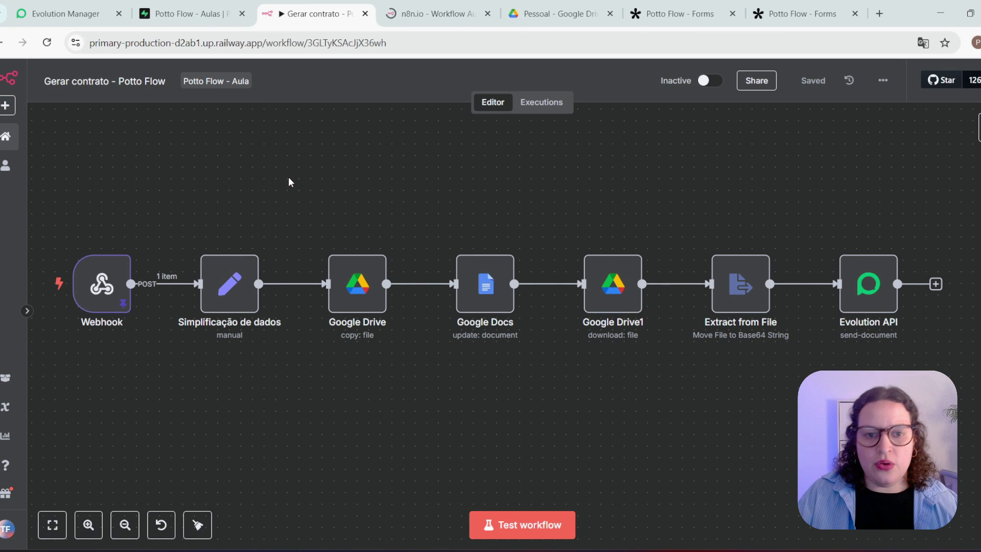
Copy the Webhook node from the Gerar contrato workflow into the new blank workflow.
mouse_move(113, 285)
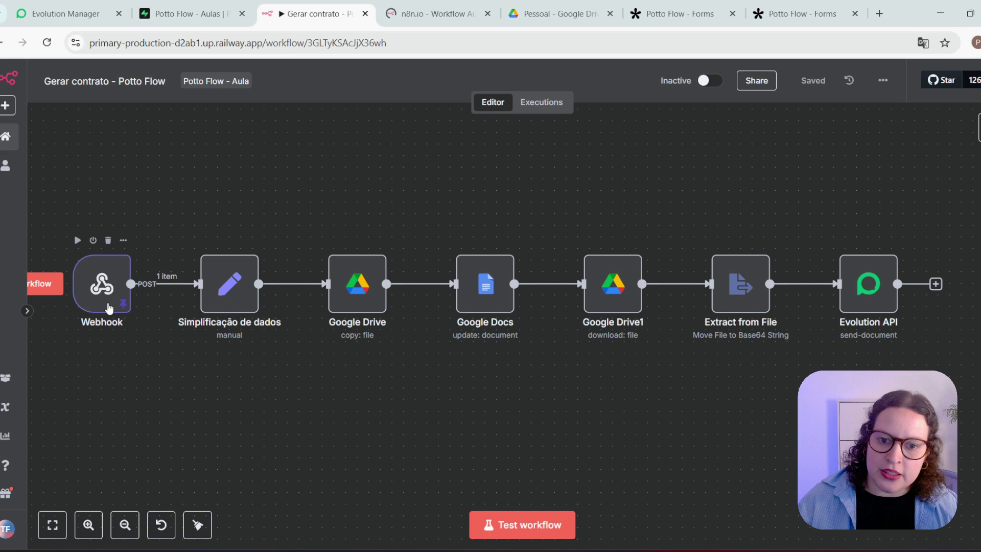
mouse_move(173, 284)
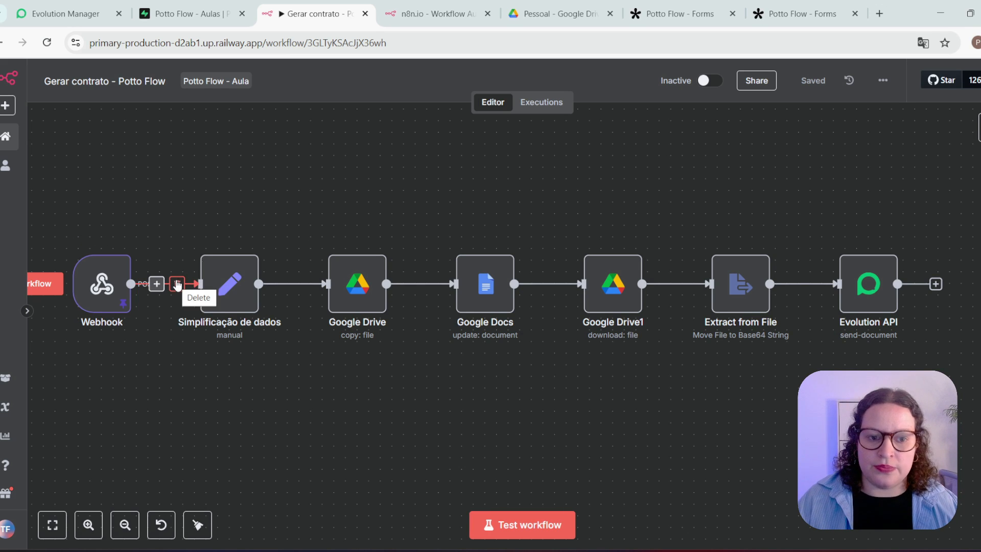
click(428, 18)
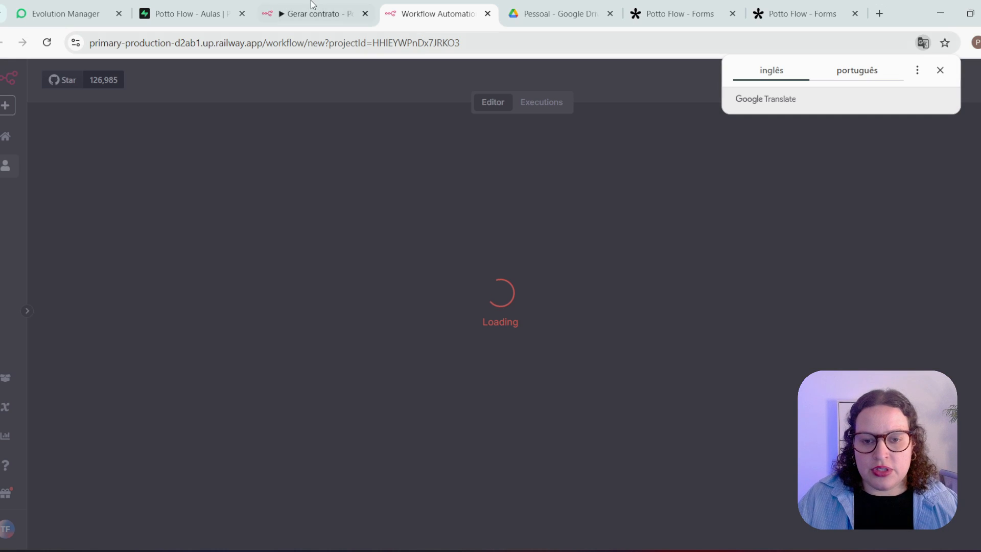
click(302, 11)
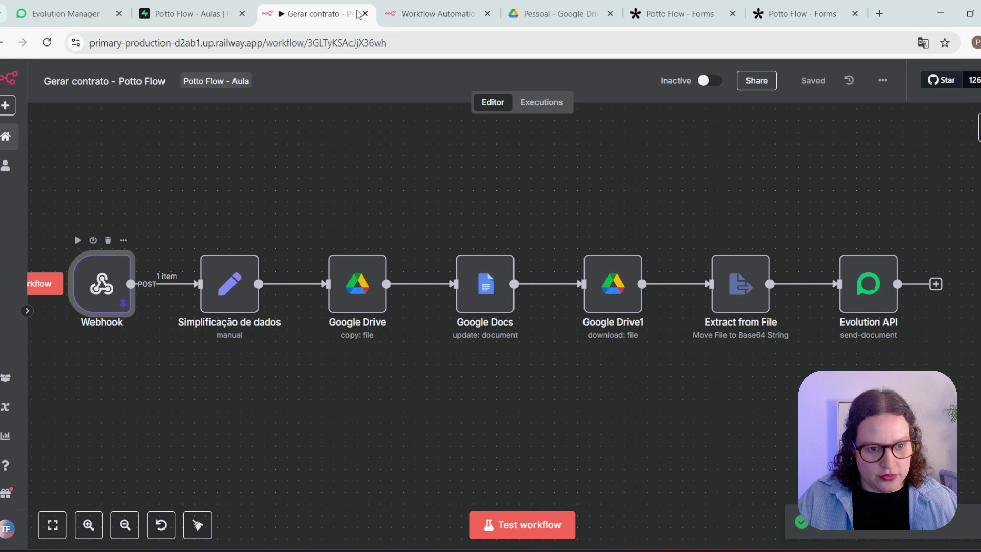
click(438, 13)
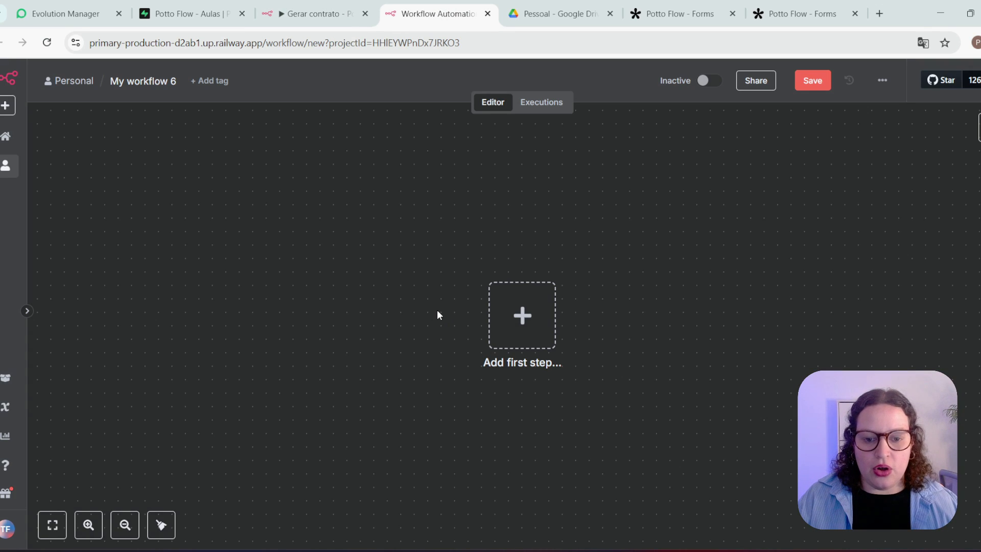
key(ctrl+v)
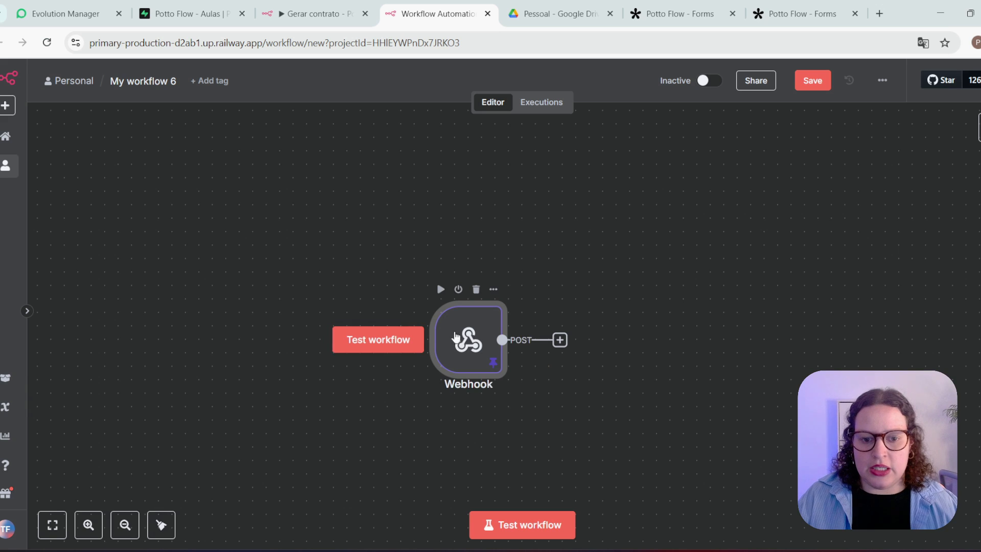
Examine the form answers in the Webhook node's pinned output and compare them with the questions on the public Tally form.
double_click(374, 321)
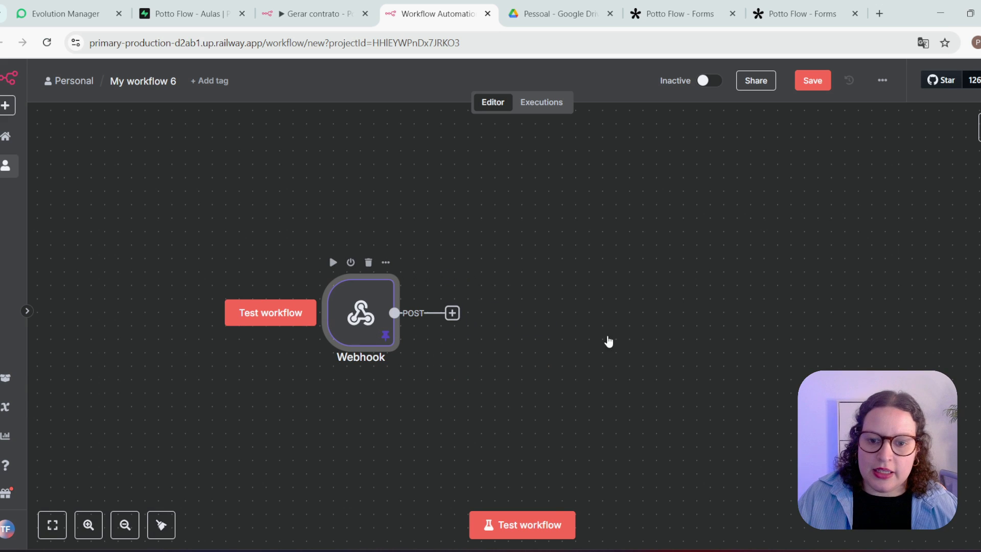
scroll(621, 259, down, 5)
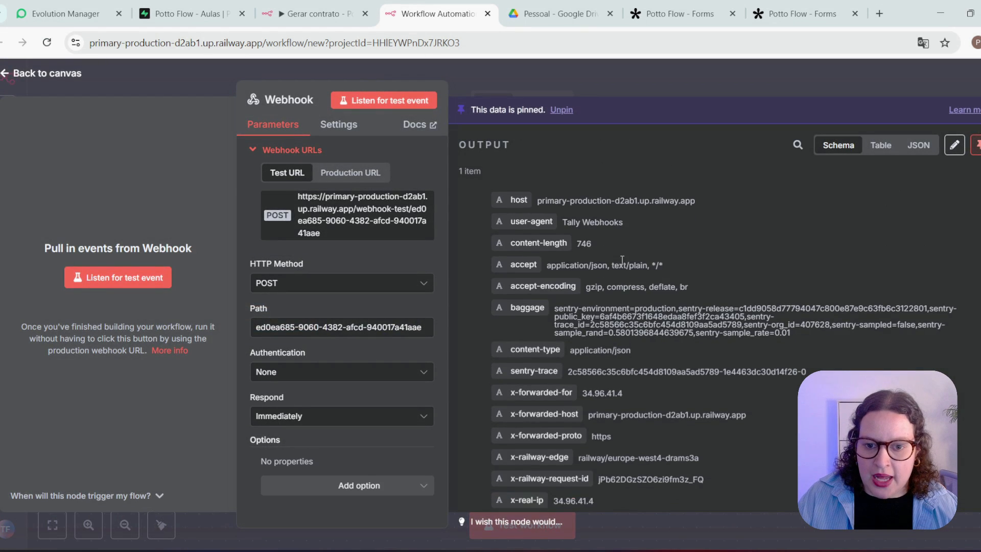
scroll(621, 259, down, 8)
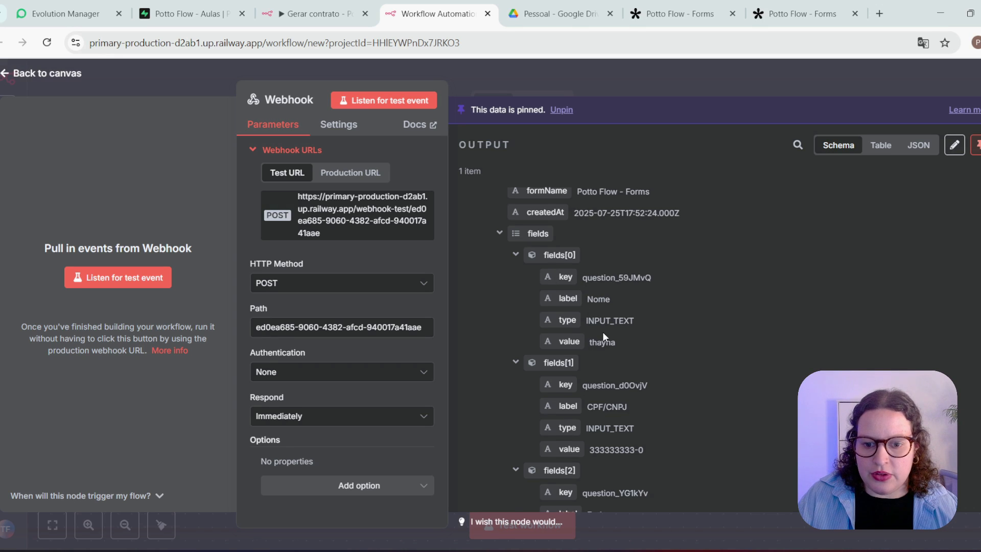
scroll(603, 327, down, 2)
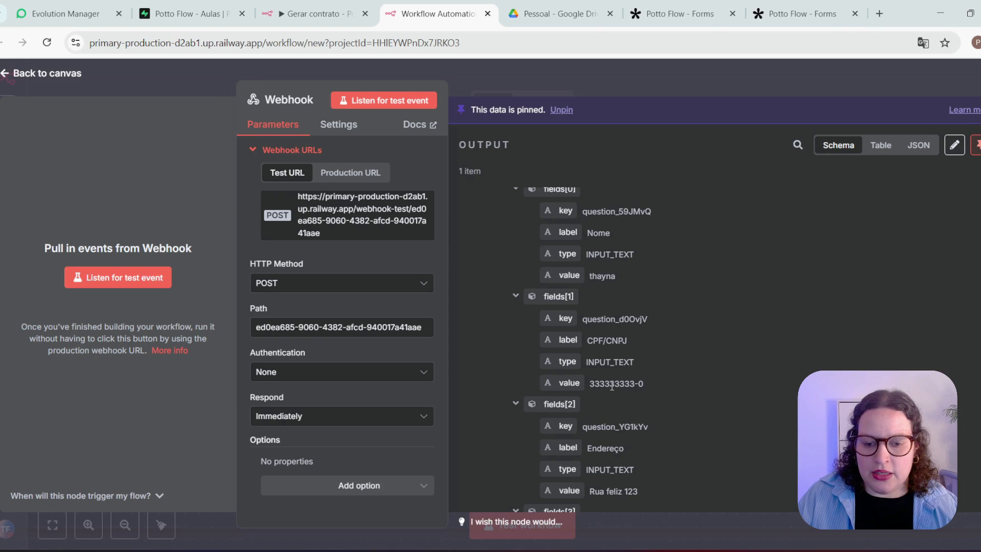
scroll(610, 387, down, 2)
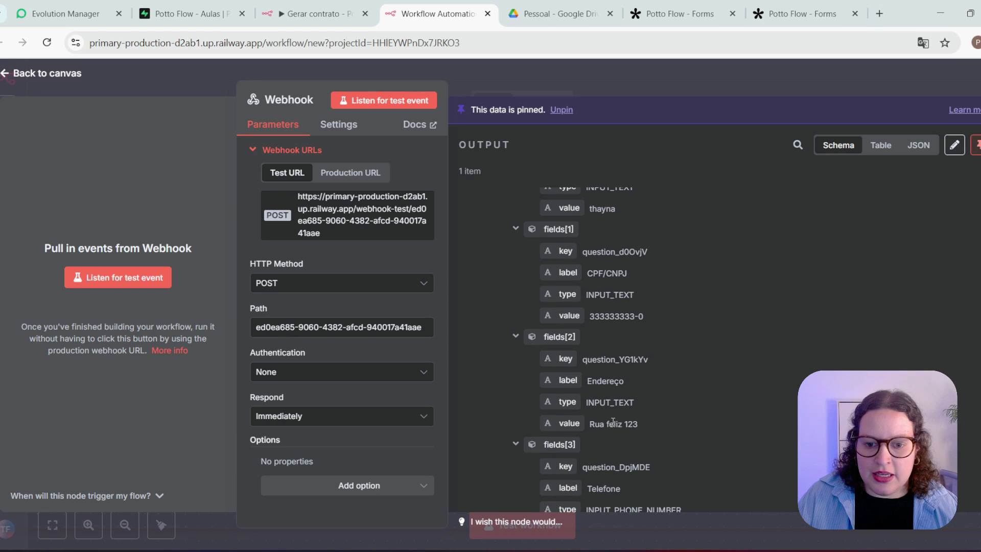
scroll(616, 422, down, 2)
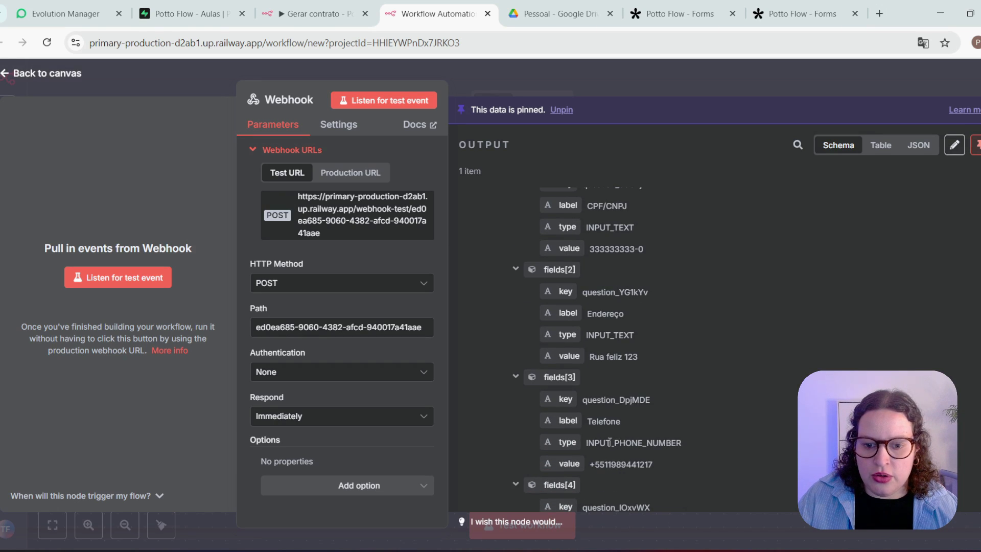
scroll(618, 418, down, 4)
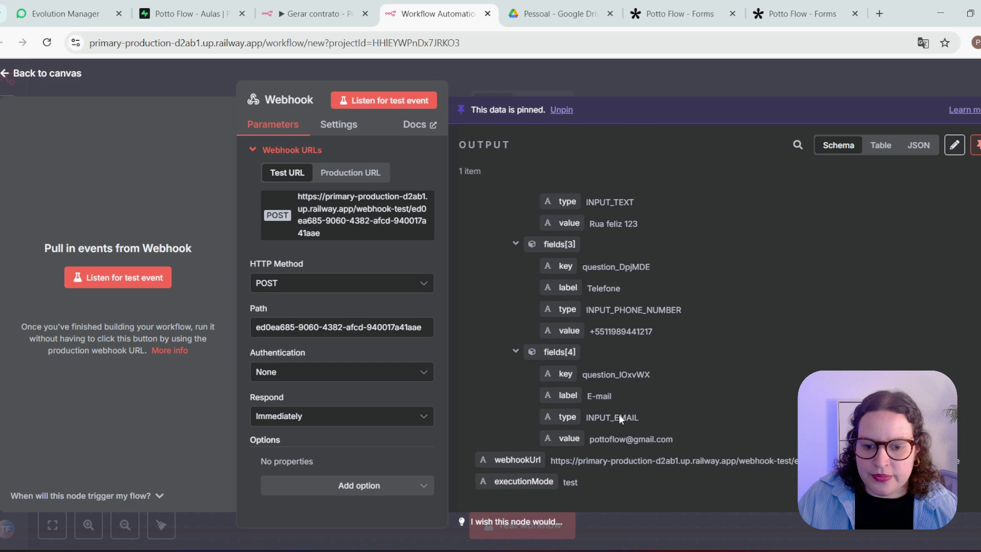
click(772, 18)
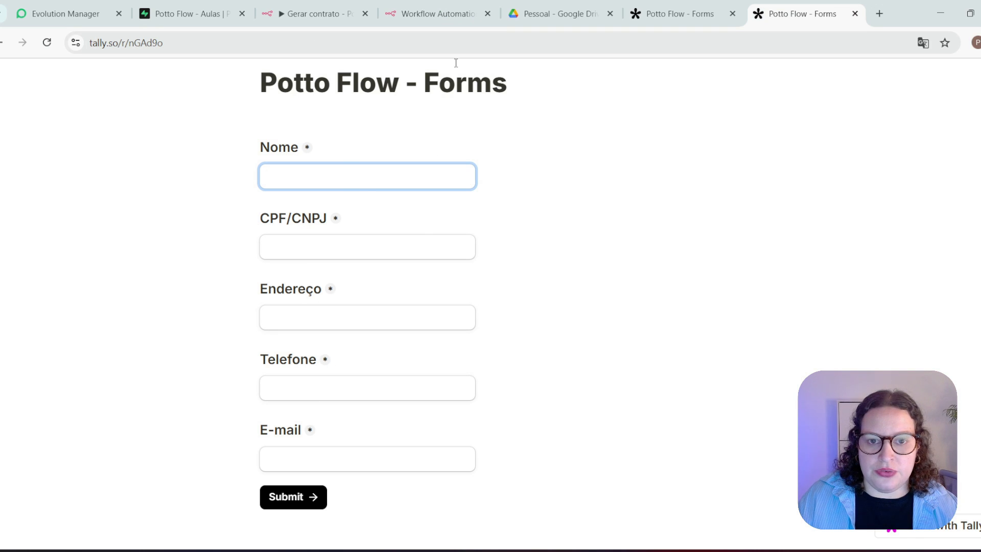
click(424, 14)
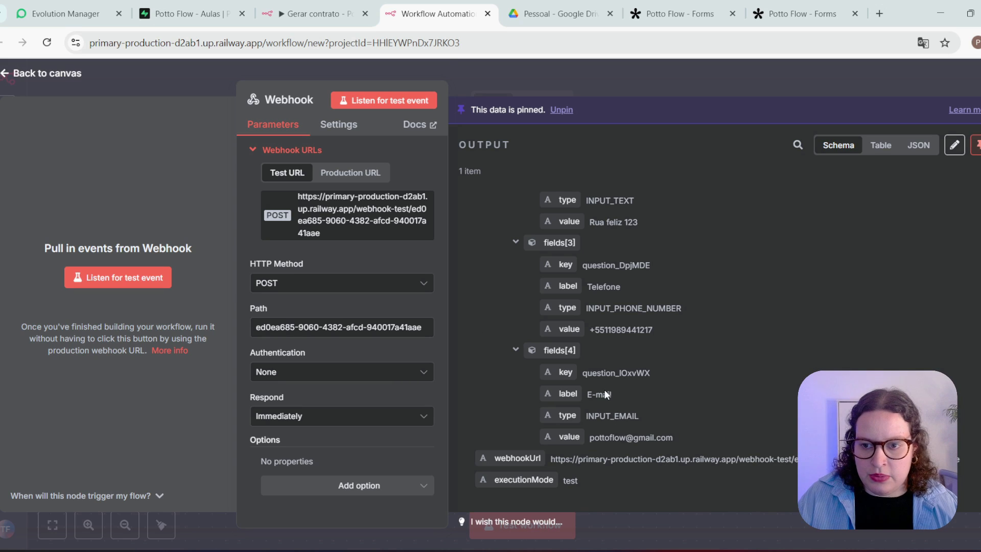
Return to the canvas and add an Edit Fields node connected after the Webhook.
click(47, 73)
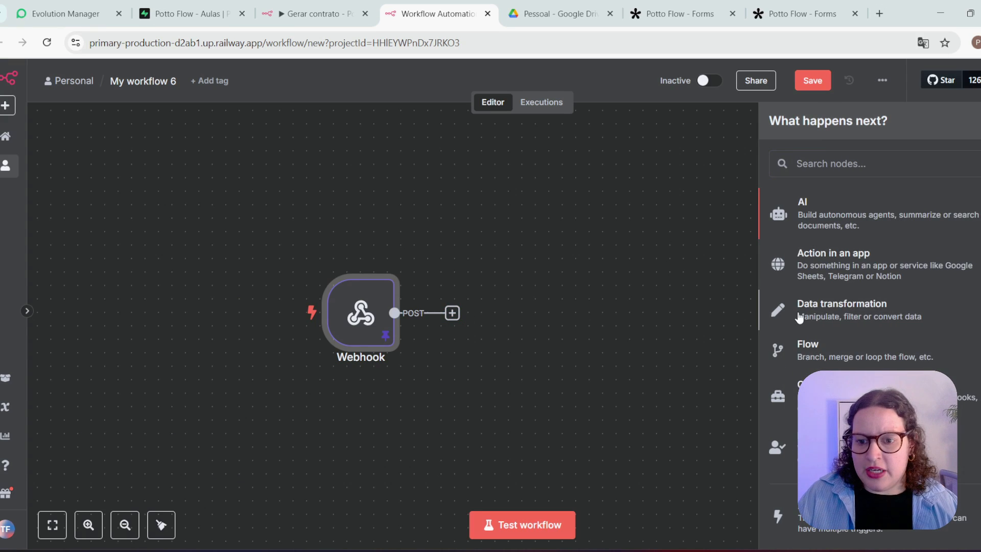
click(771, 312)
key(Return)
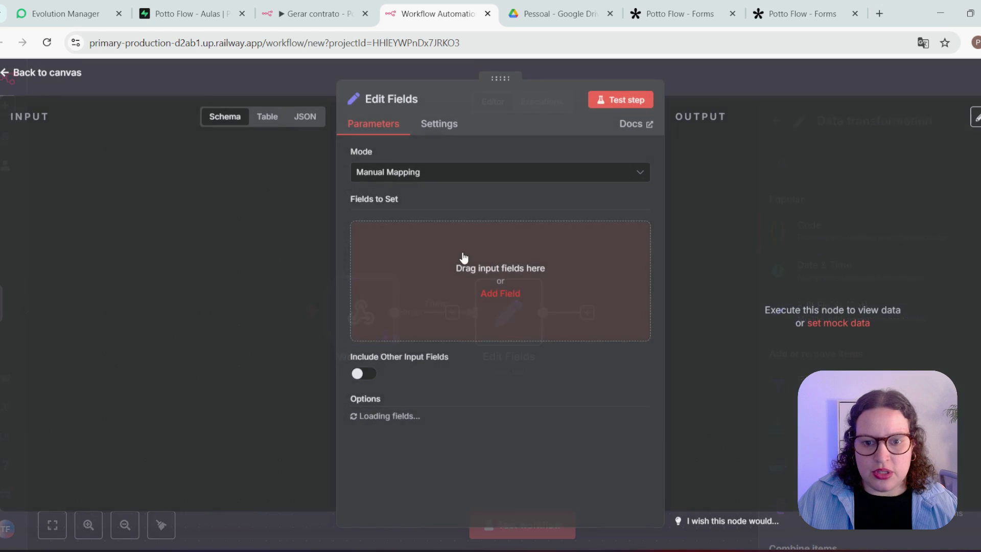
Add two string fields named nome and cpf to the Edit Fields node, leaving their values empty.
click(404, 264)
click(413, 232)
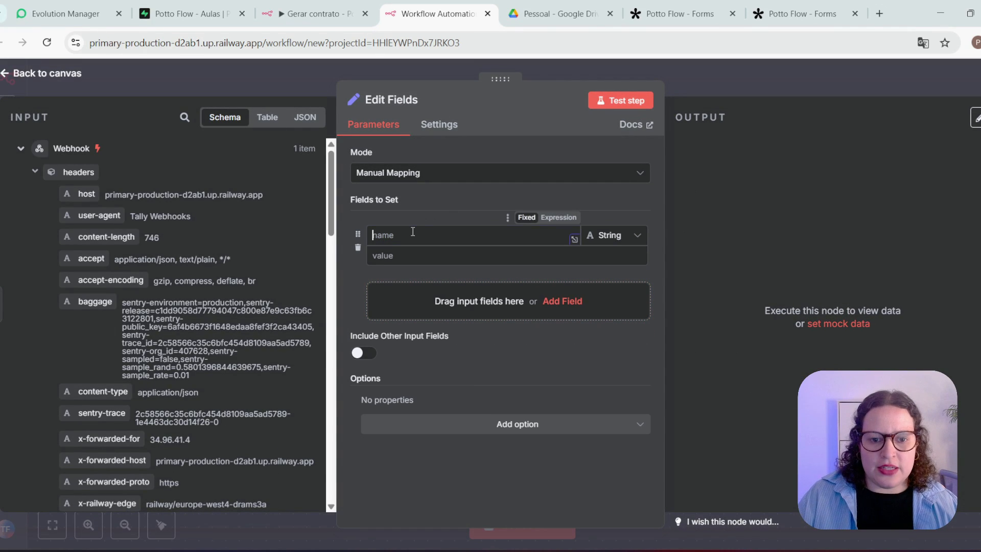
text(nome)
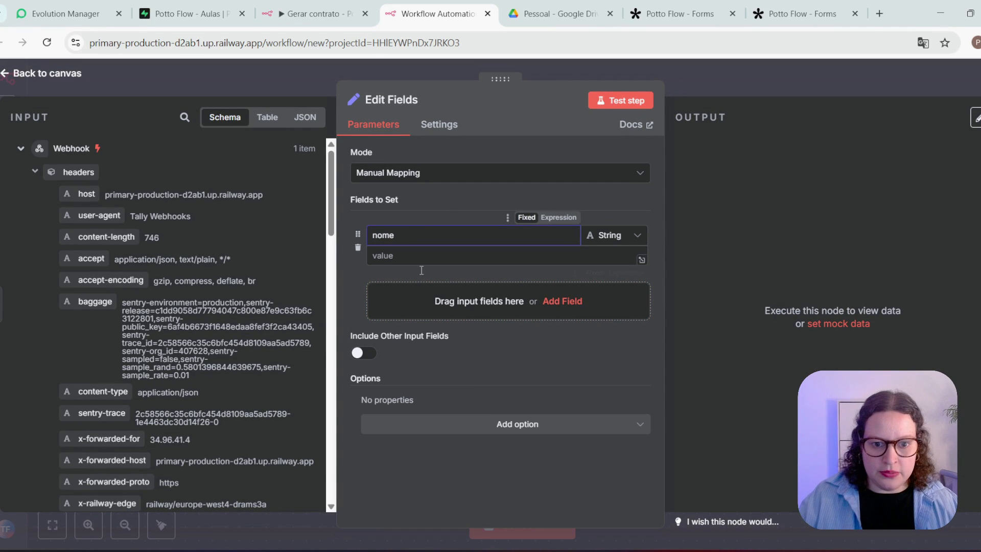
click(418, 310)
click(406, 296)
text(cpf)
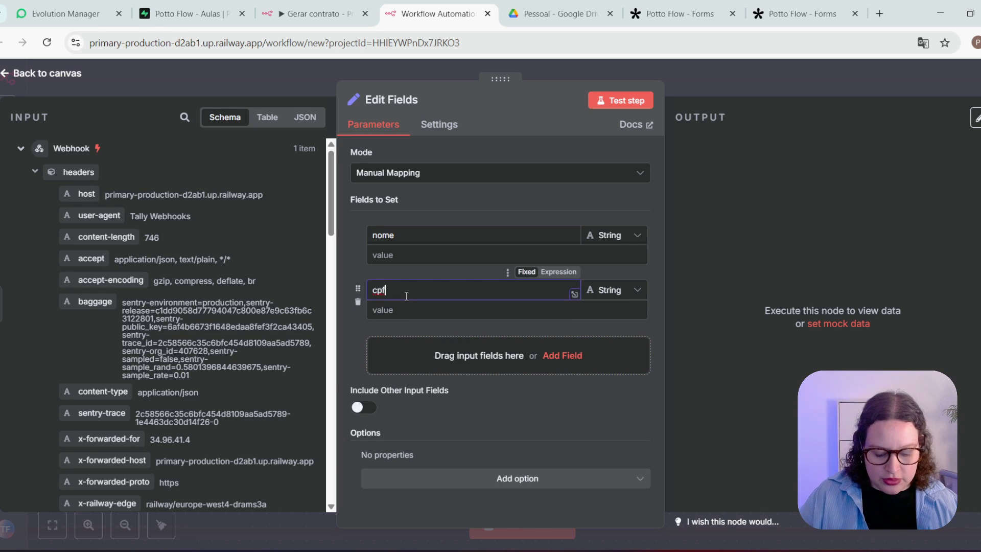
Add a third string field named endereço, checking the public form for the question order.
click(397, 357)
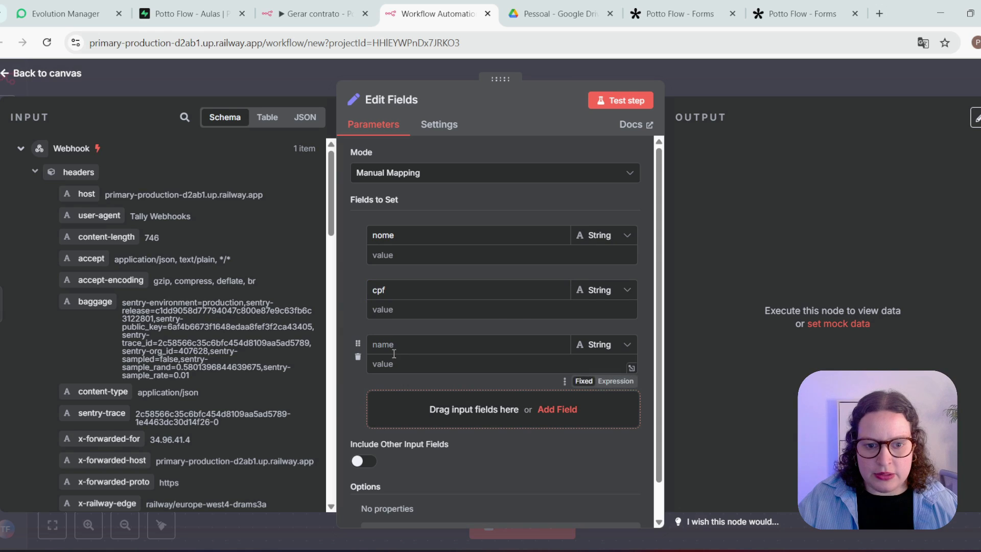
click(406, 344)
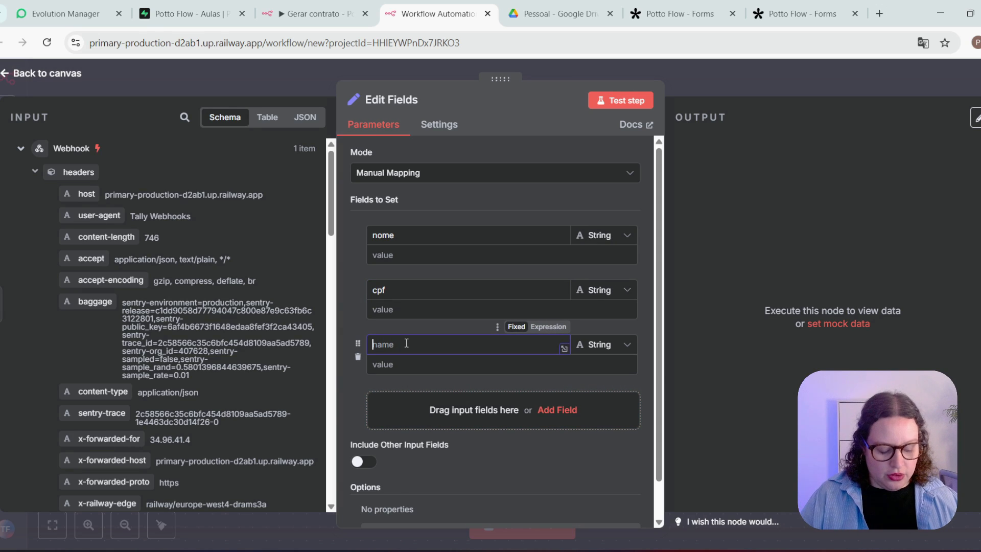
click(835, 5)
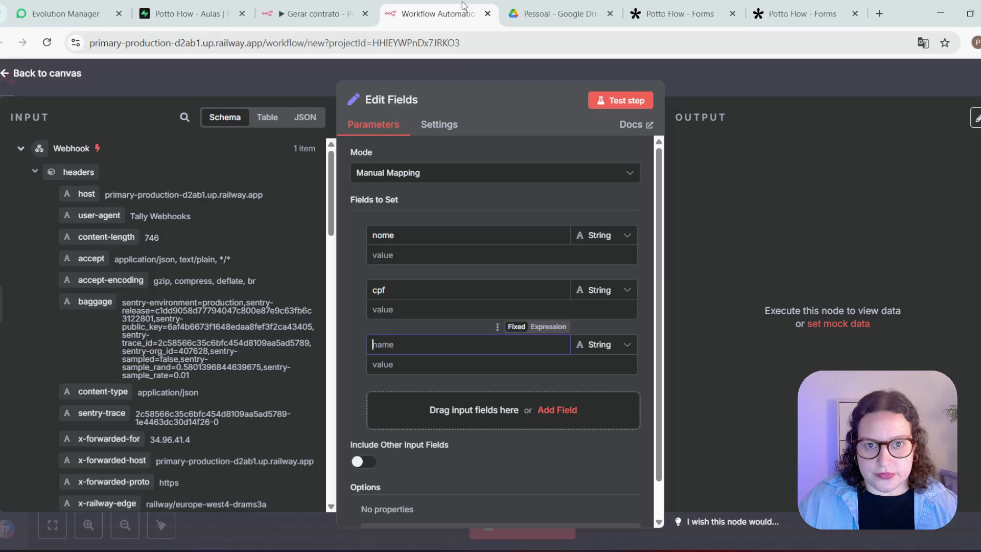
click(462, 11)
text(e)
text(nde)
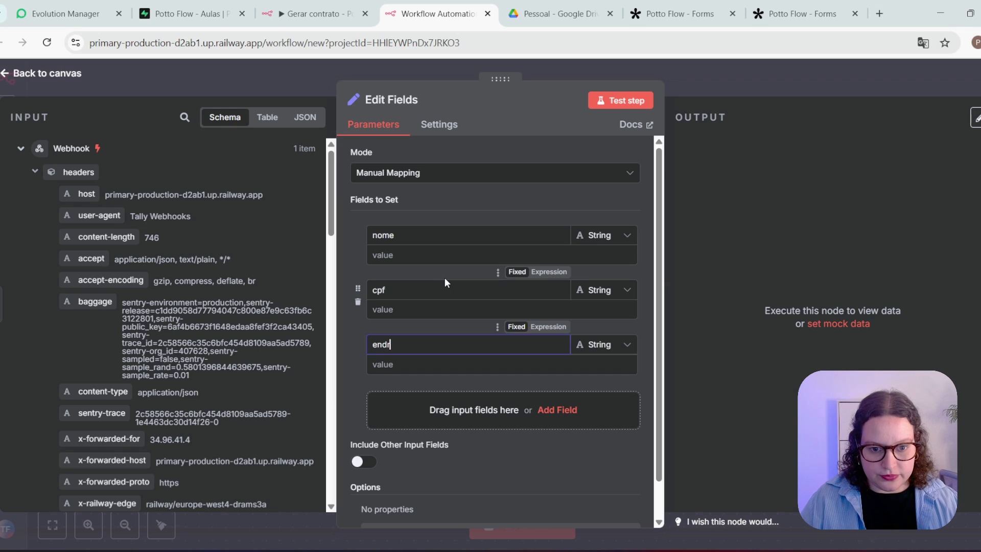
text(reço)
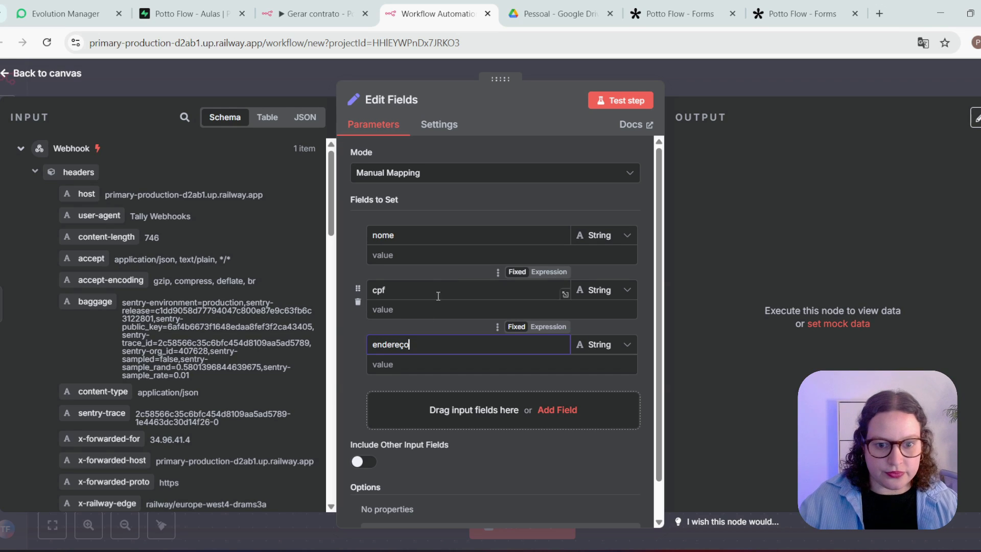
Add two more string fields named telefone and email below endereço.
click(410, 413)
click(401, 399)
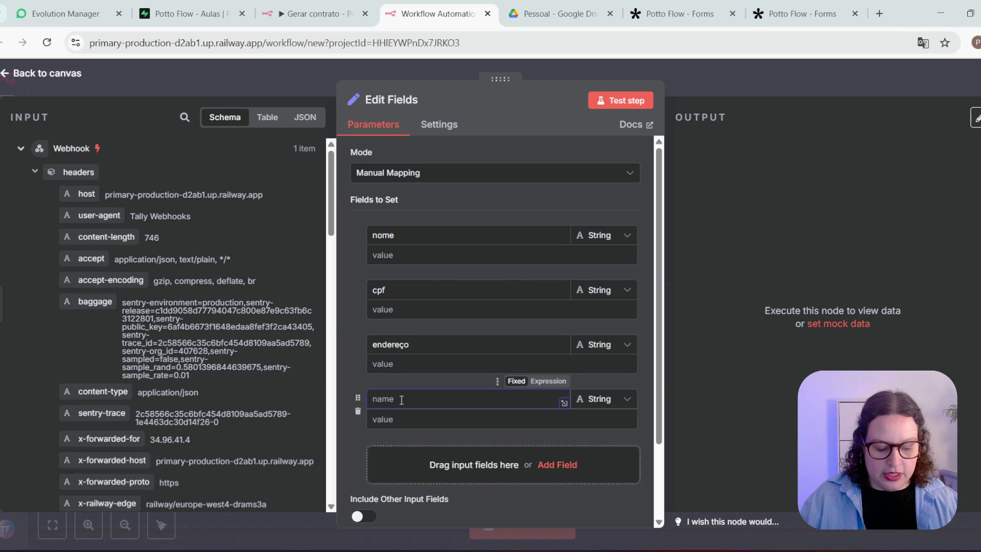
text(telefone)
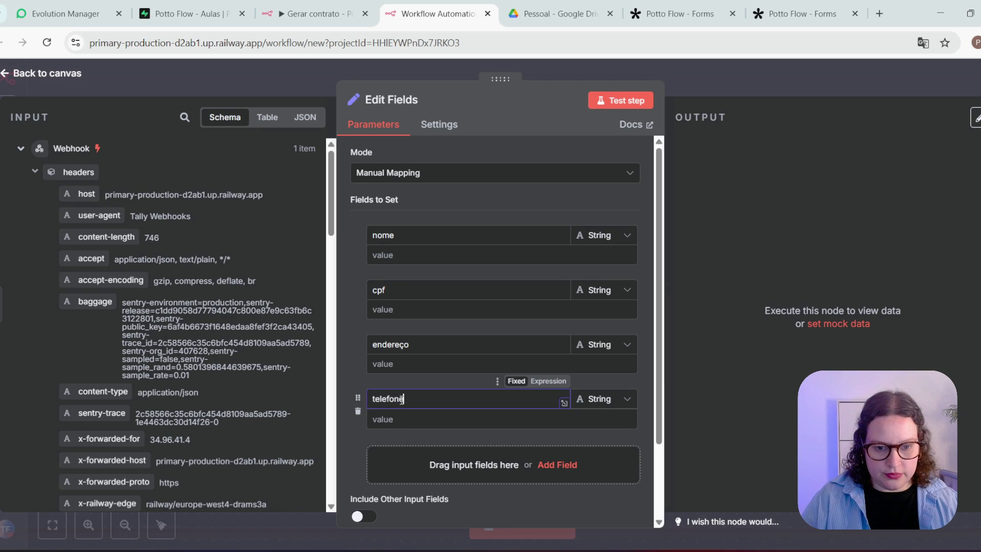
scroll(402, 399, down, 2)
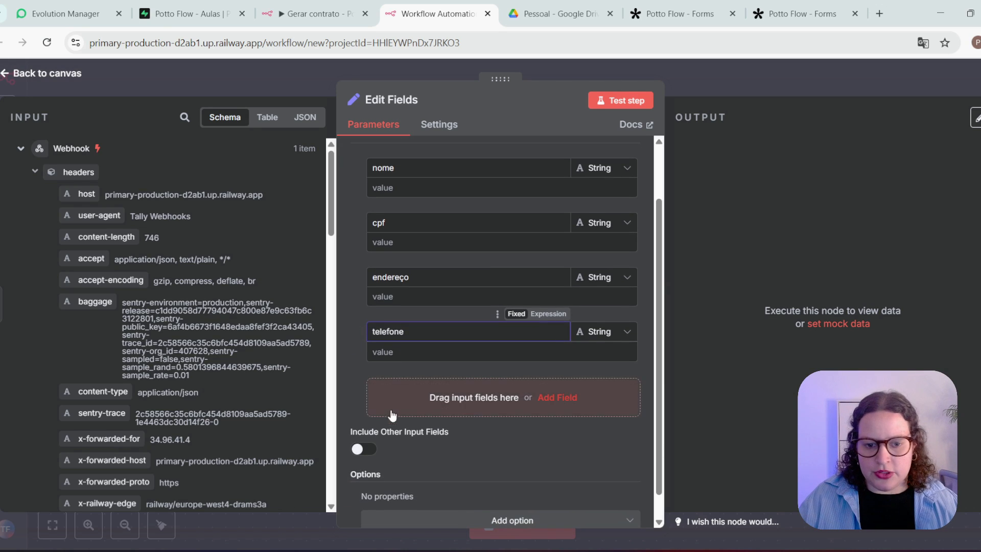
click(396, 404)
click(396, 387)
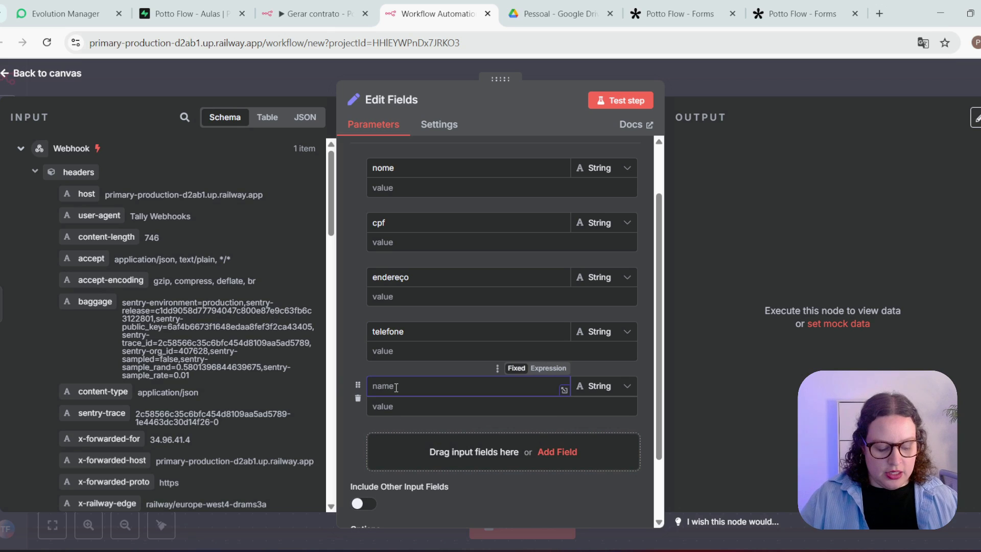
text(email)
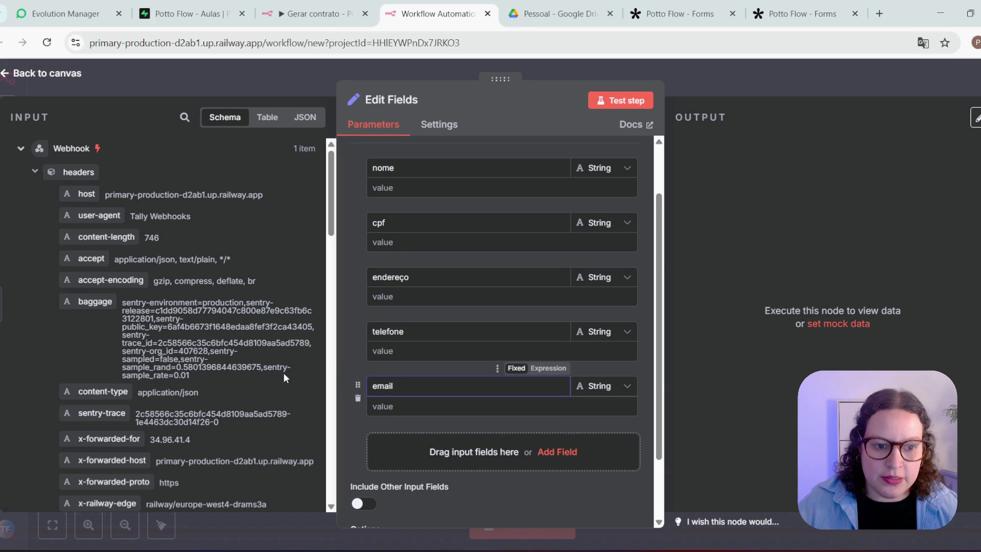
Map nome to body.data.fields[0].value and cpf to body.data.fields[1].value from the Webhook input.
scroll(234, 378, down, 1)
scroll(234, 378, down, 10)
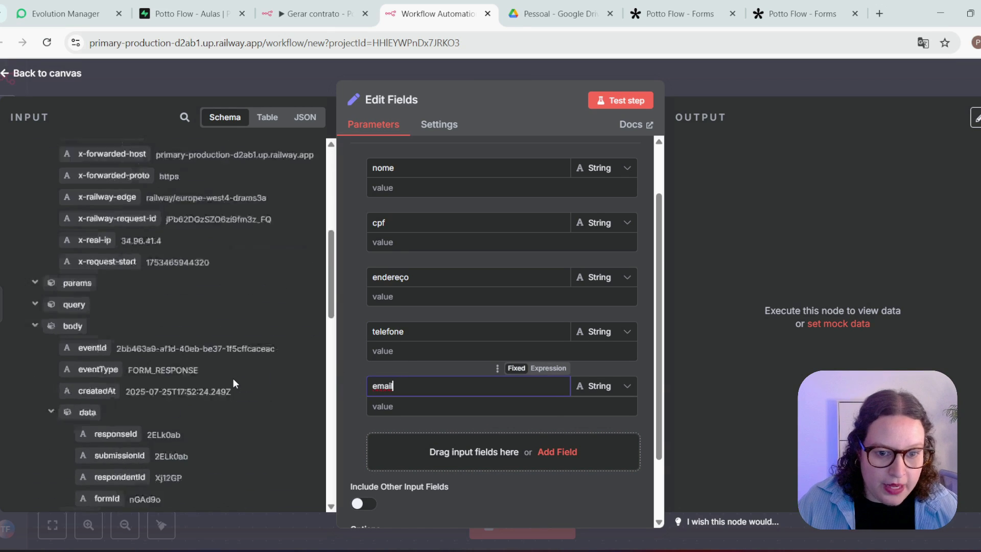
scroll(233, 378, down, 3)
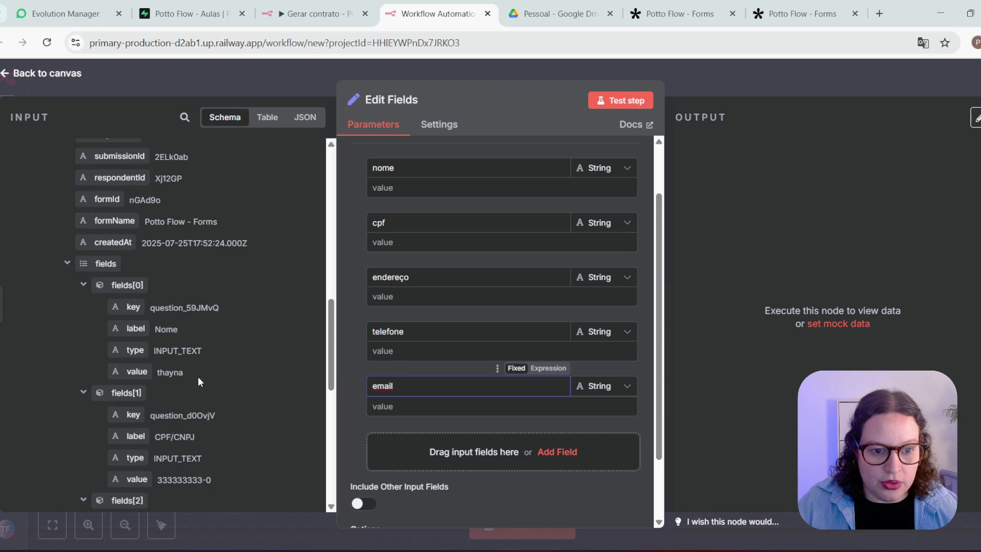
drag(134, 372, 383, 188)
click(349, 221)
click(382, 254)
drag(127, 482, 395, 255)
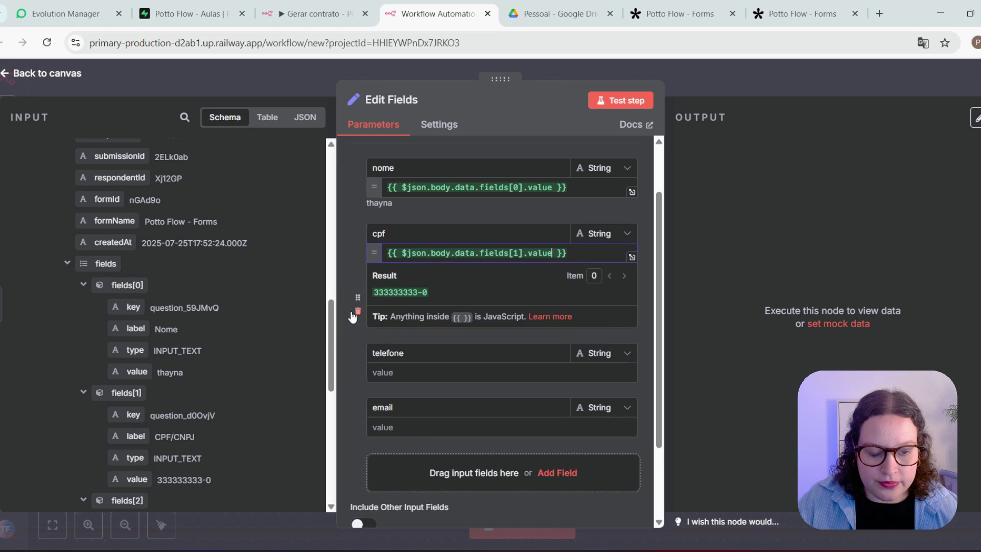
click(346, 330)
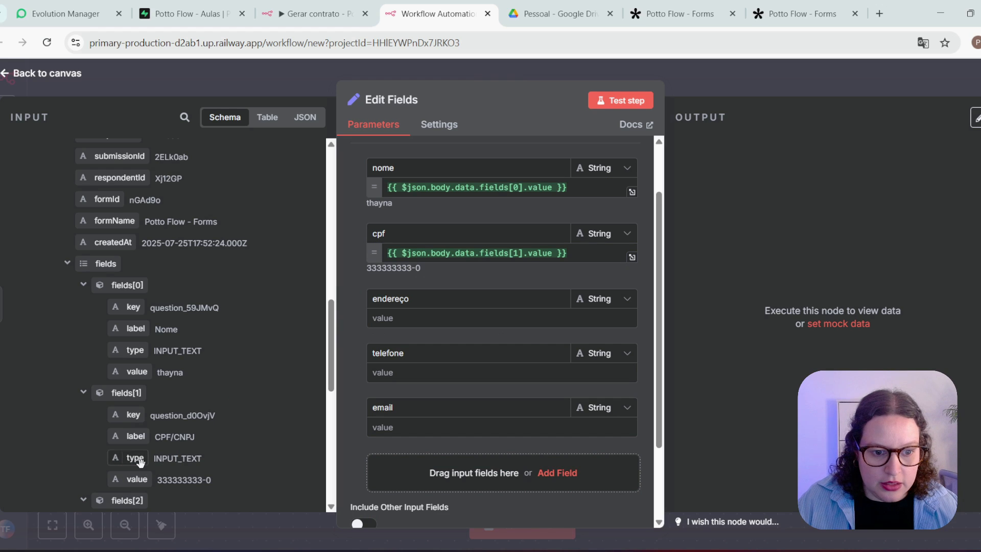
Map endereço to body.data.fields[2].value and telefone to body.data.fields[3].value from the Webhook input.
scroll(137, 460, down, 3)
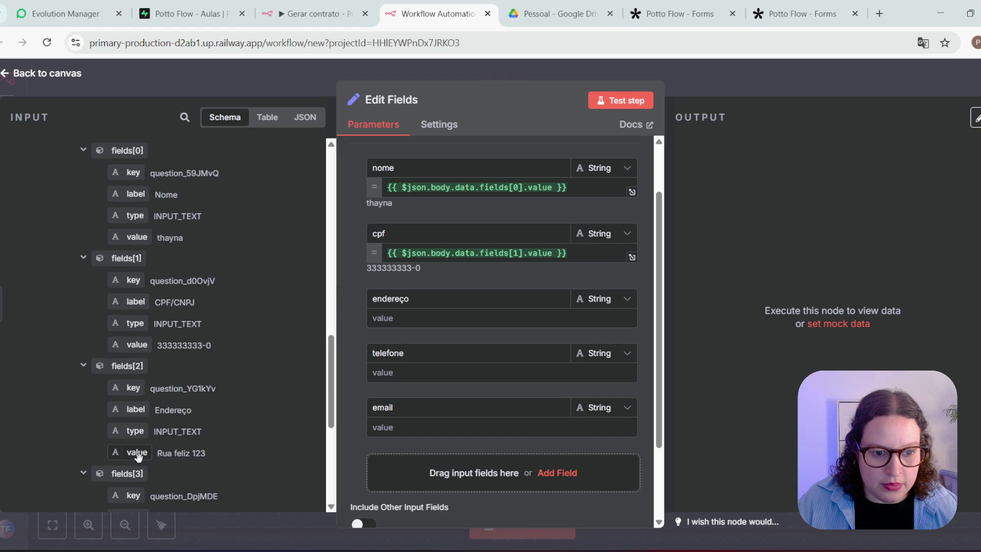
drag(142, 453, 383, 318)
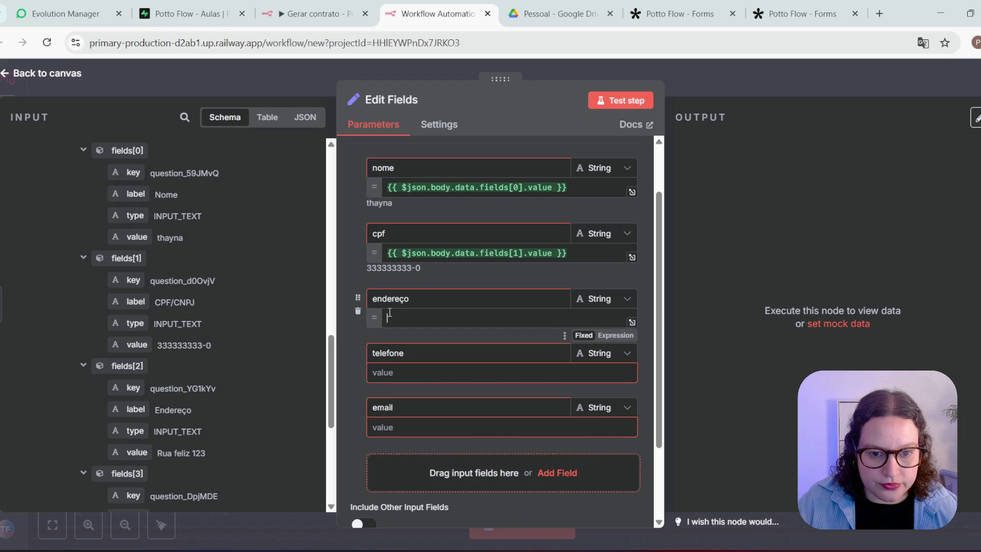
click(342, 335)
scroll(343, 339, down, 2)
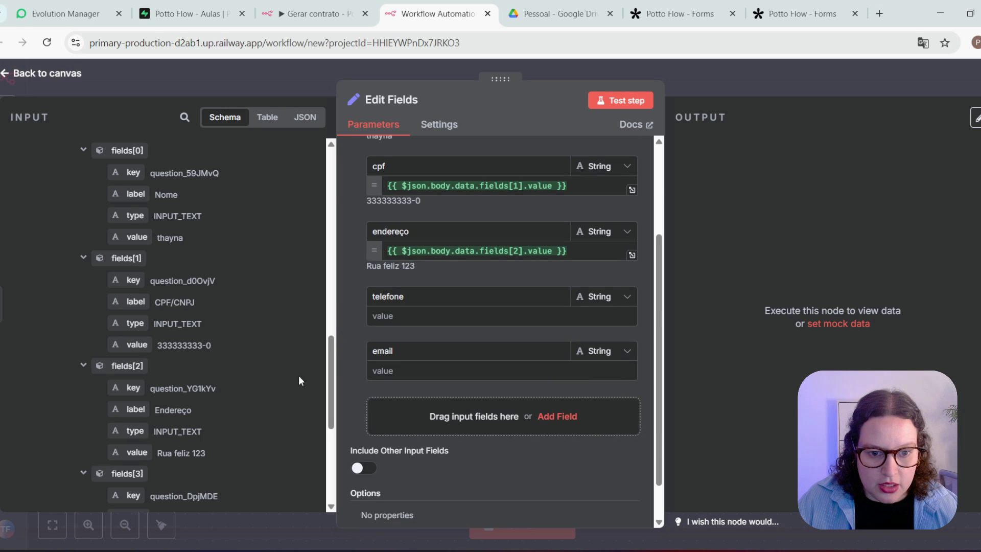
scroll(159, 419, down, 3)
drag(136, 425, 381, 317)
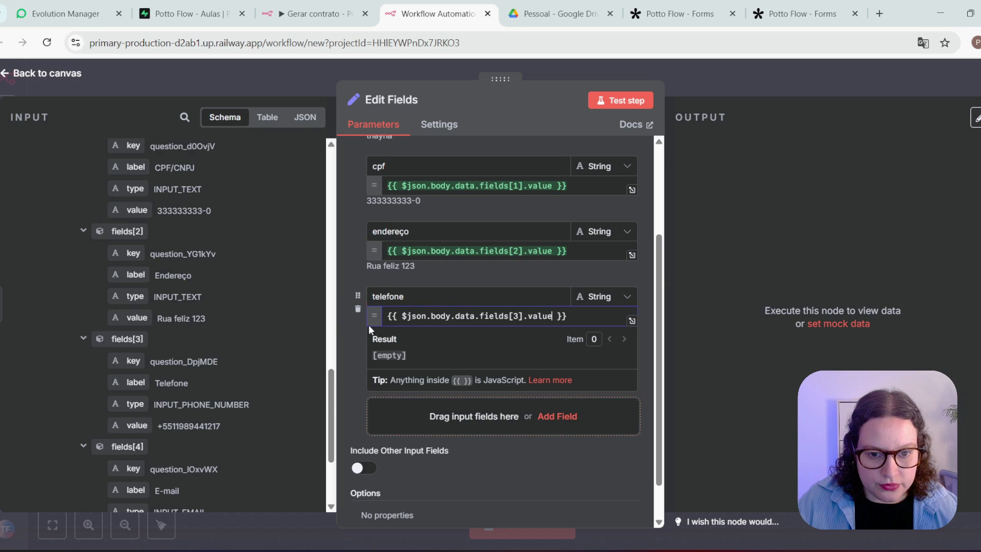
click(357, 258)
Map email to body.data.fields[4].value from the Webhook input.
scroll(363, 299, down, 2)
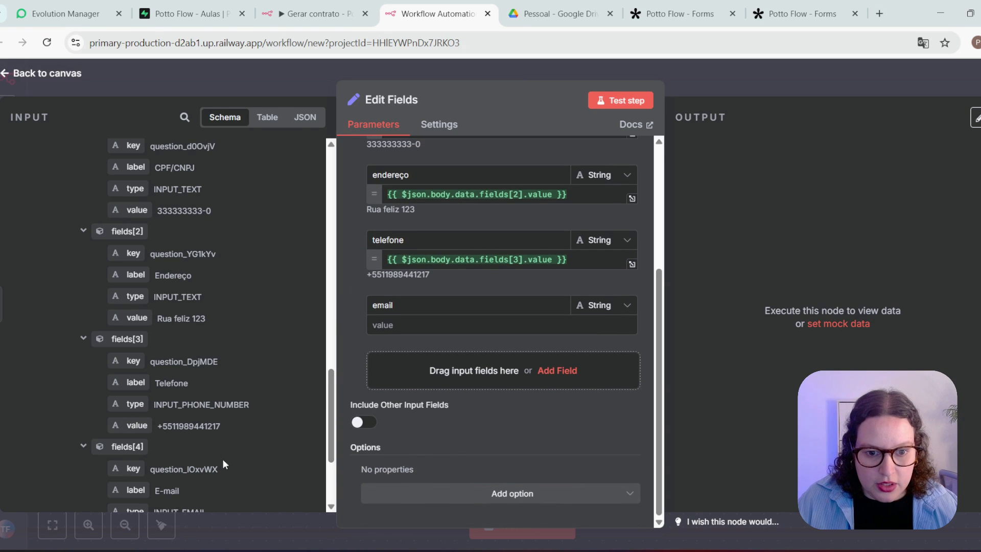
scroll(192, 415, down, 2)
scroll(192, 415, down, 4)
drag(137, 398, 413, 331)
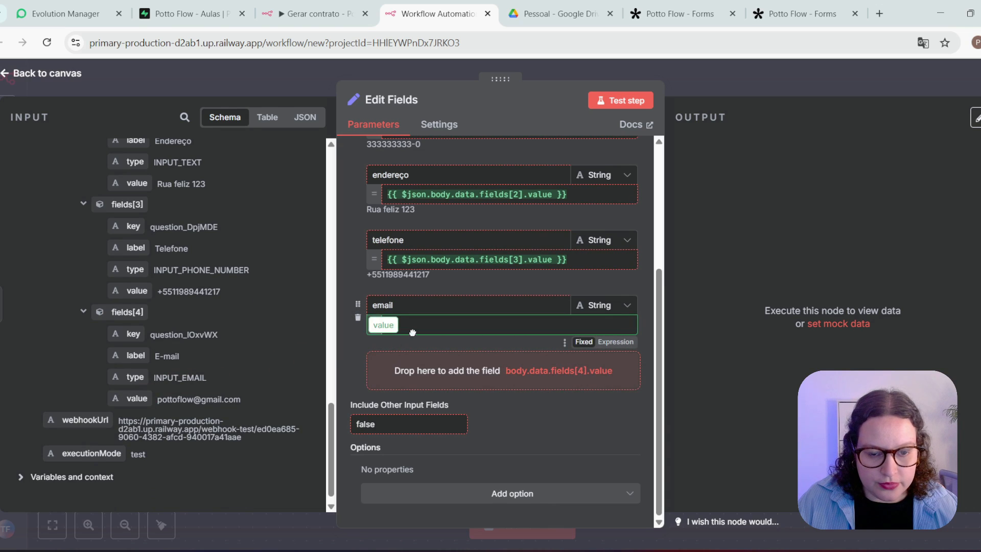
click(348, 259)
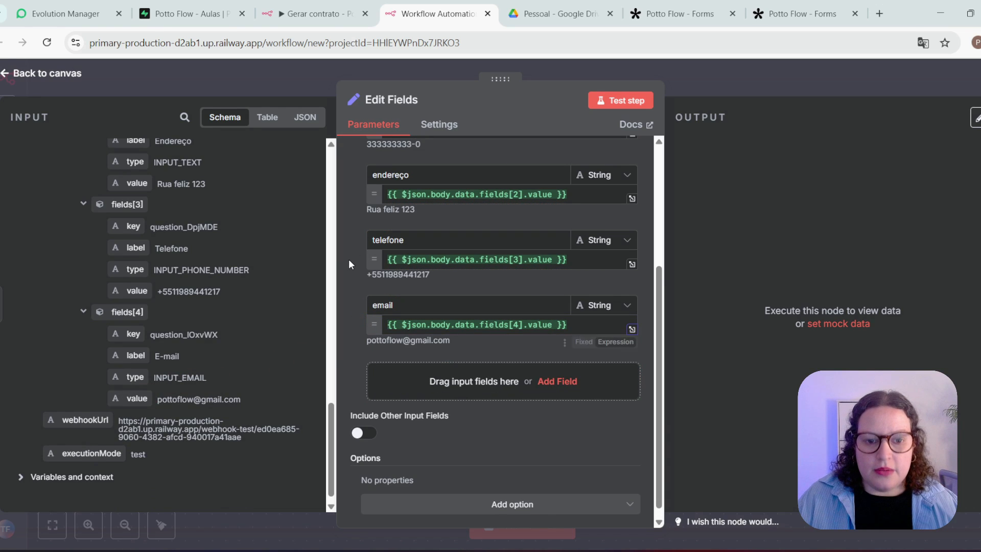
Rename the Edit Fields node to "Simplificação de dados" and return to the canvas.
click(424, 101)
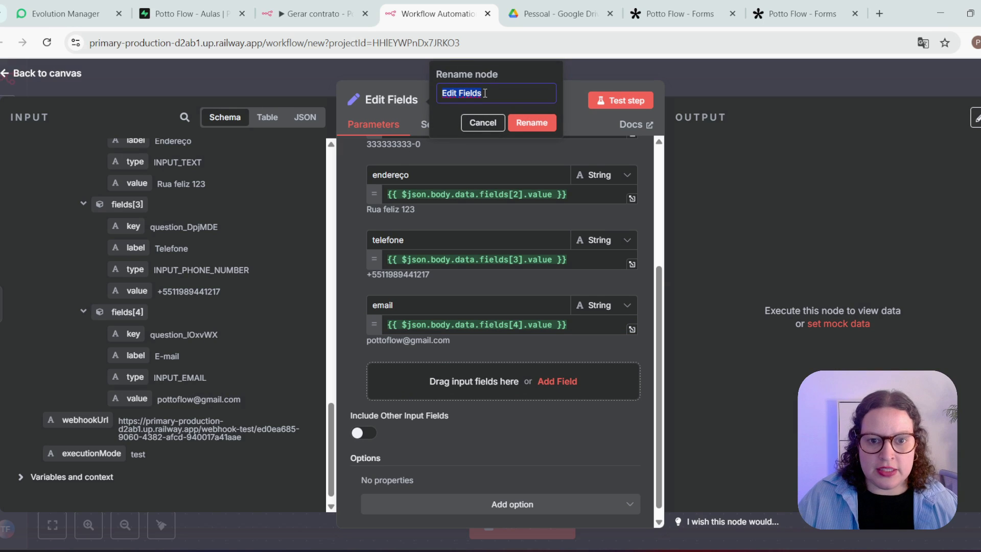
text(Simpli)
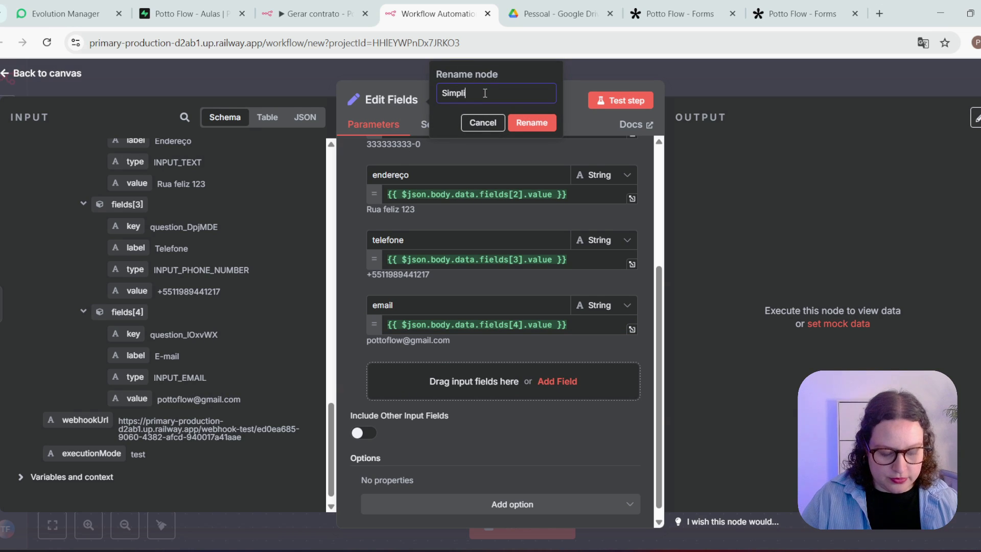
text(ficação de dados)
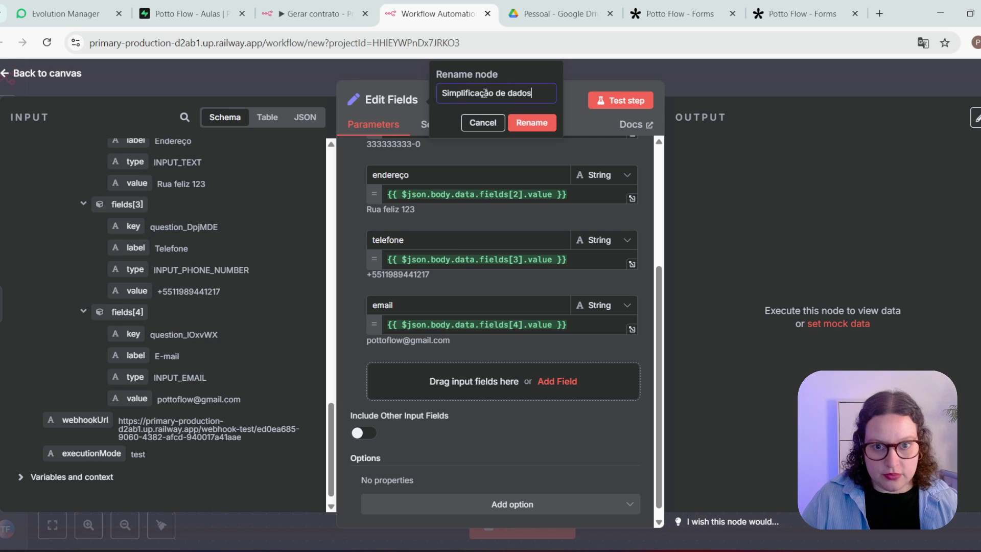
key(Return)
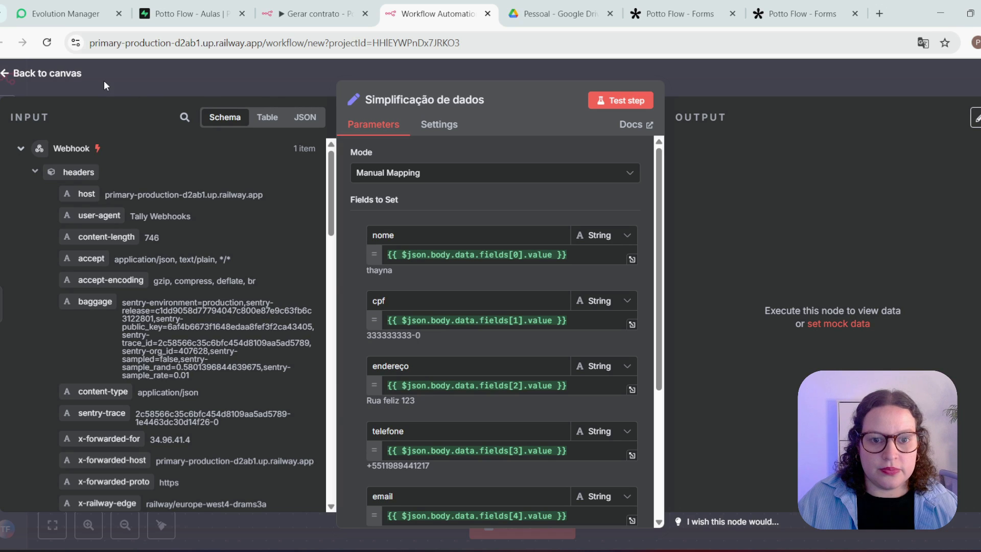
click(72, 76)
Run the Simplificação de dados node and review its output as a table and as JSON.
mouse_move(485, 269)
click(482, 264)
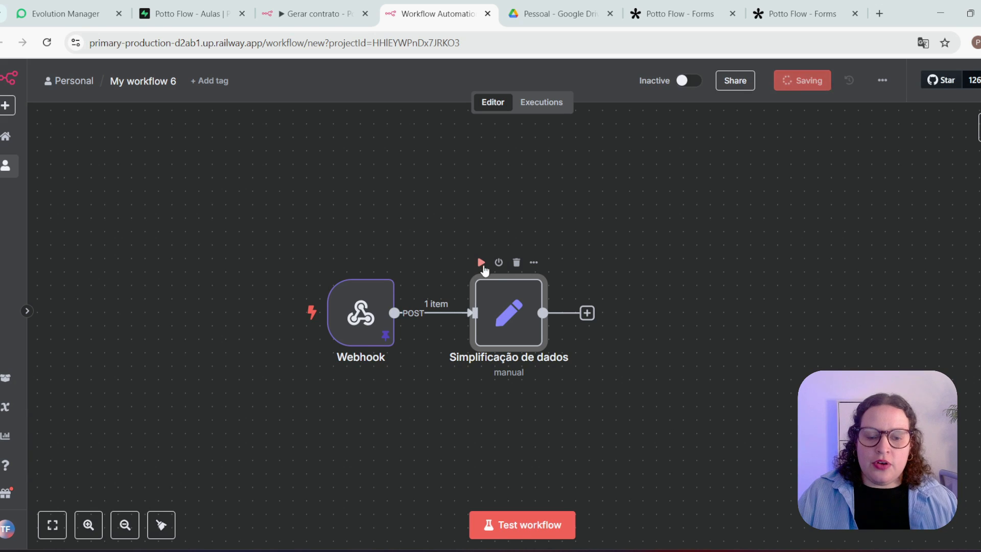
double_click(519, 320)
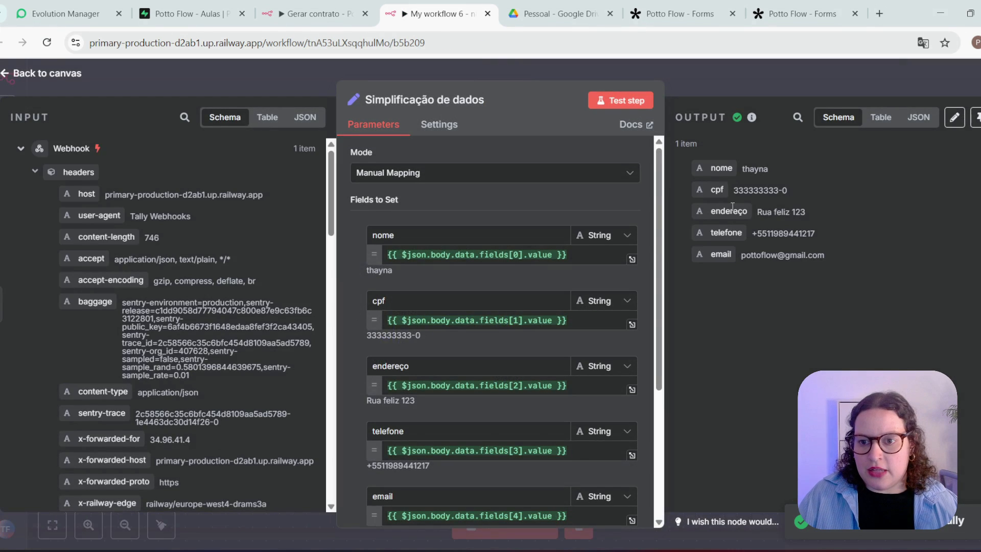
click(880, 117)
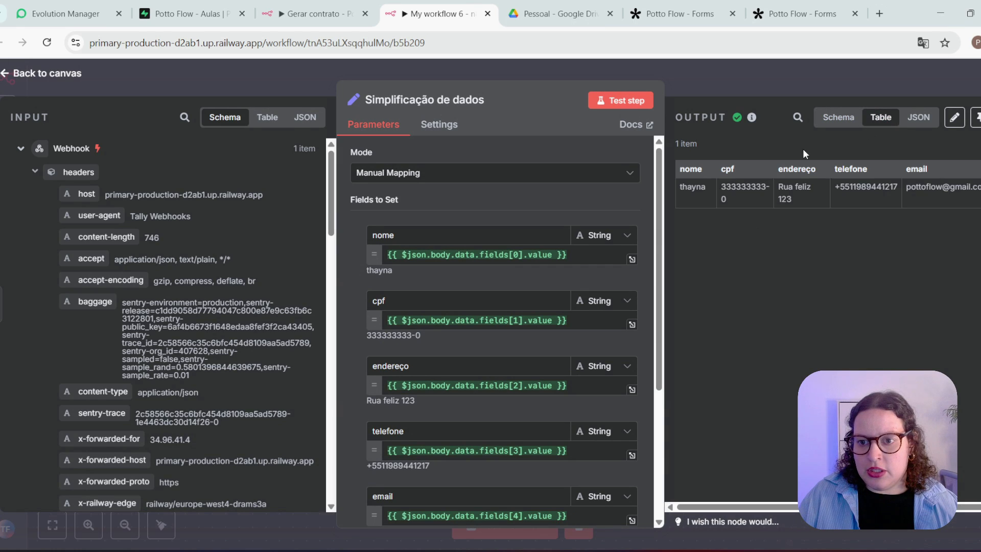
click(919, 117)
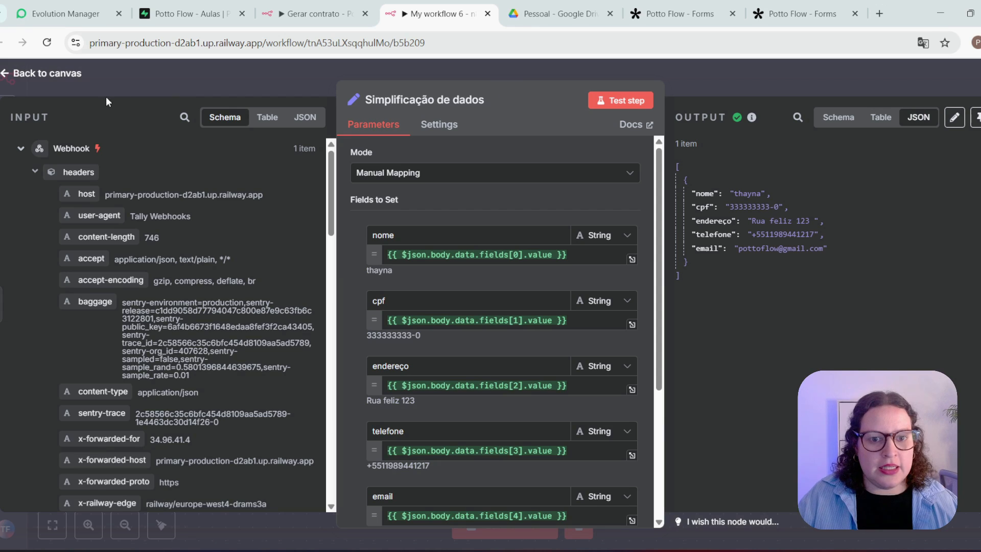
click(68, 77)
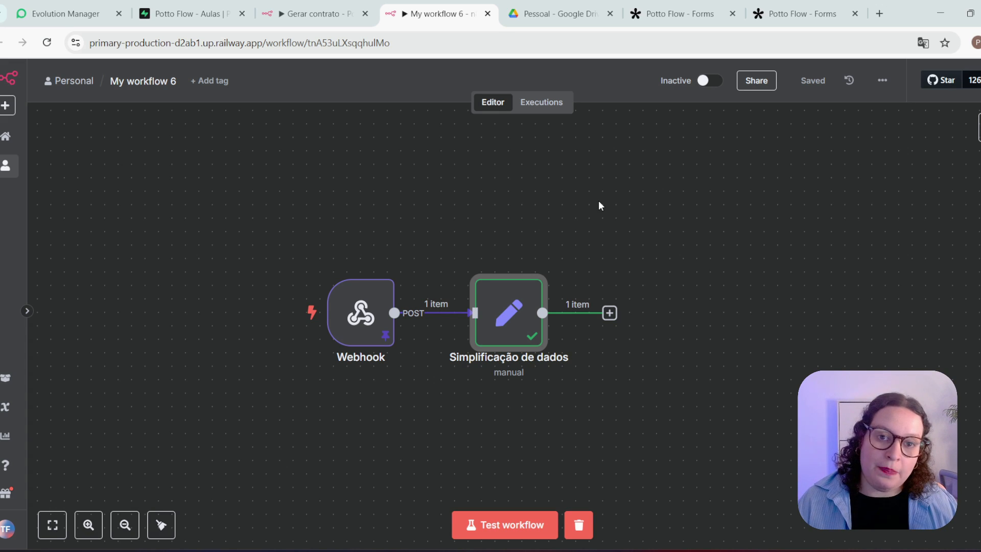
Switch to Google Drive, open the Aula contrato document and examine the client placeholders under CONTRATANTE.
key(ctrl+Tab)
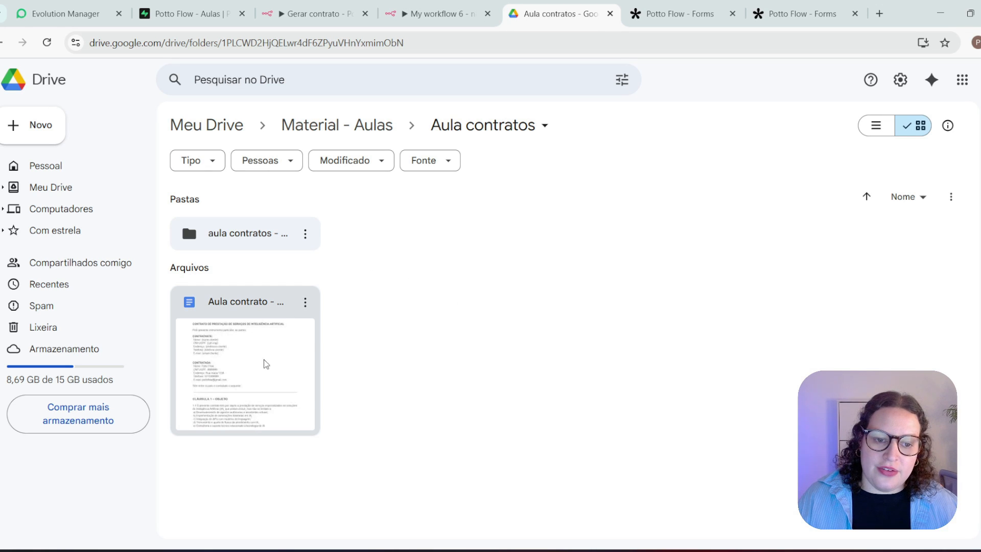
double_click(264, 372)
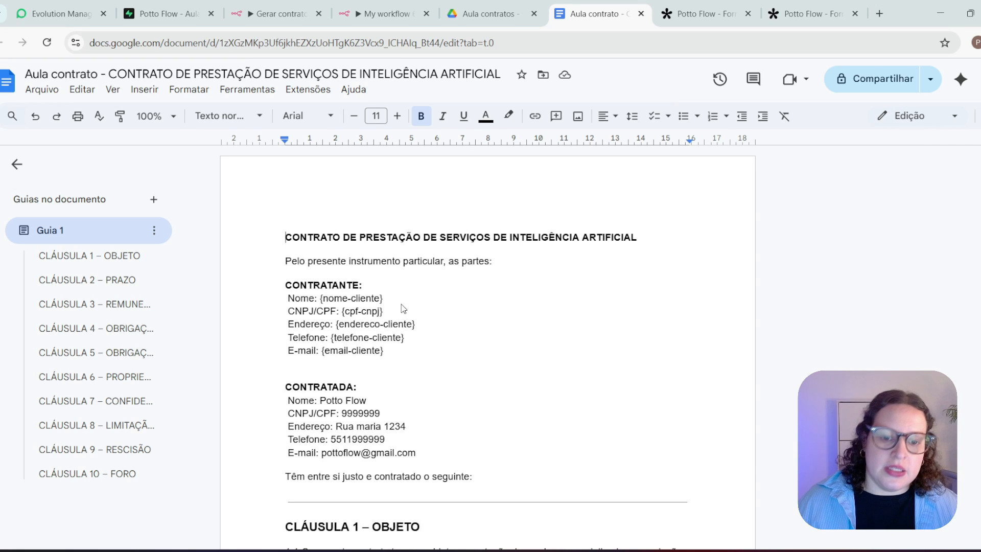
drag(392, 303, 355, 304)
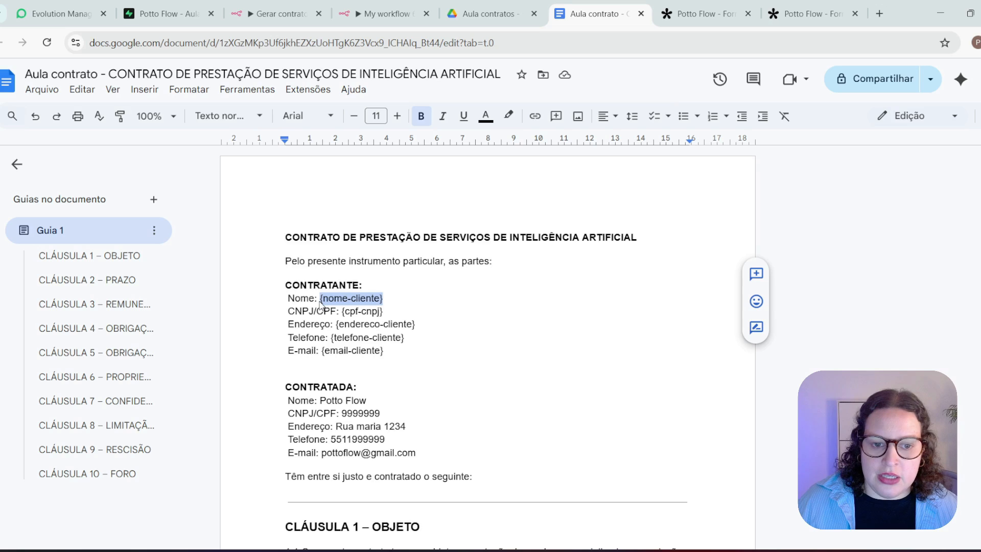
click(342, 311)
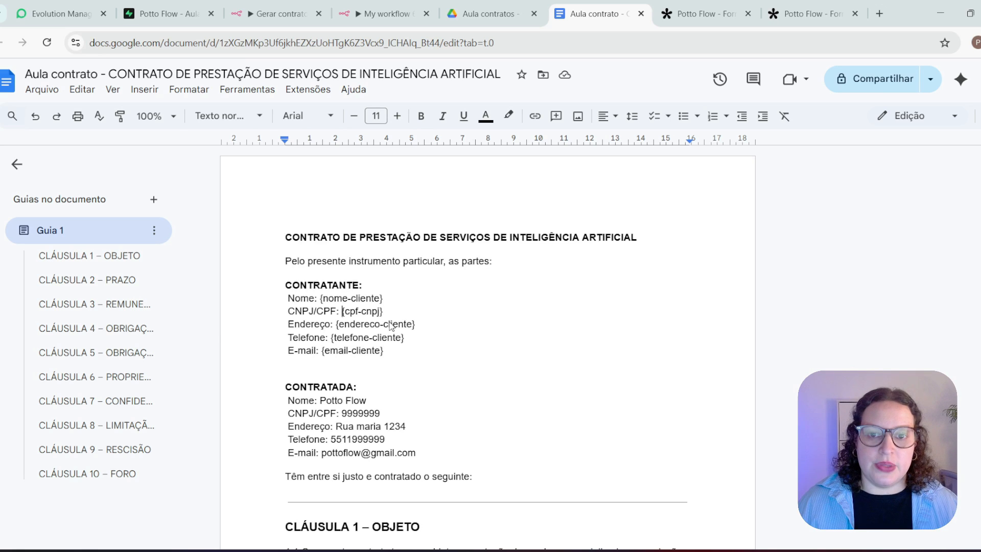
click(641, 13)
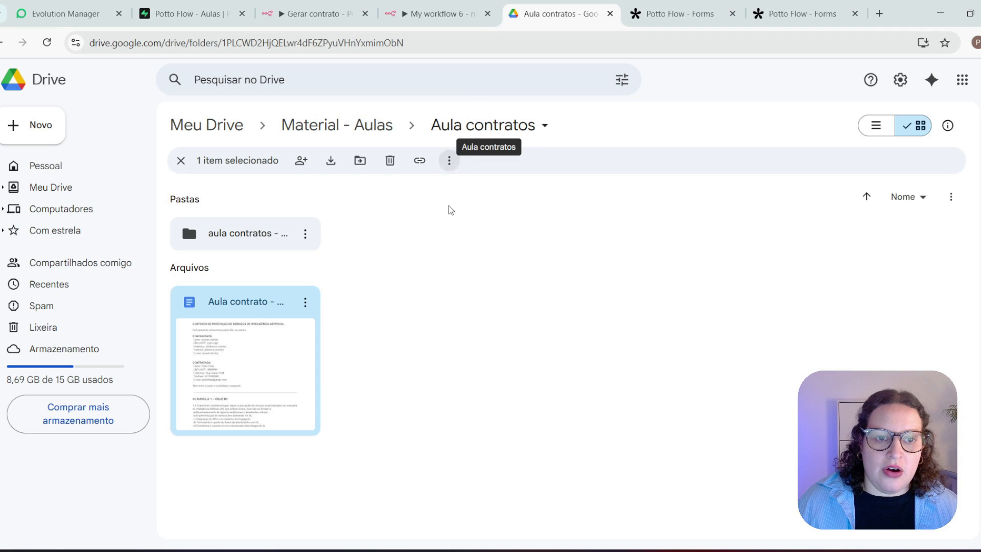
Switch back to n8n and add a Google Drive Copy file node after Simplificação de dados.
click(417, 5)
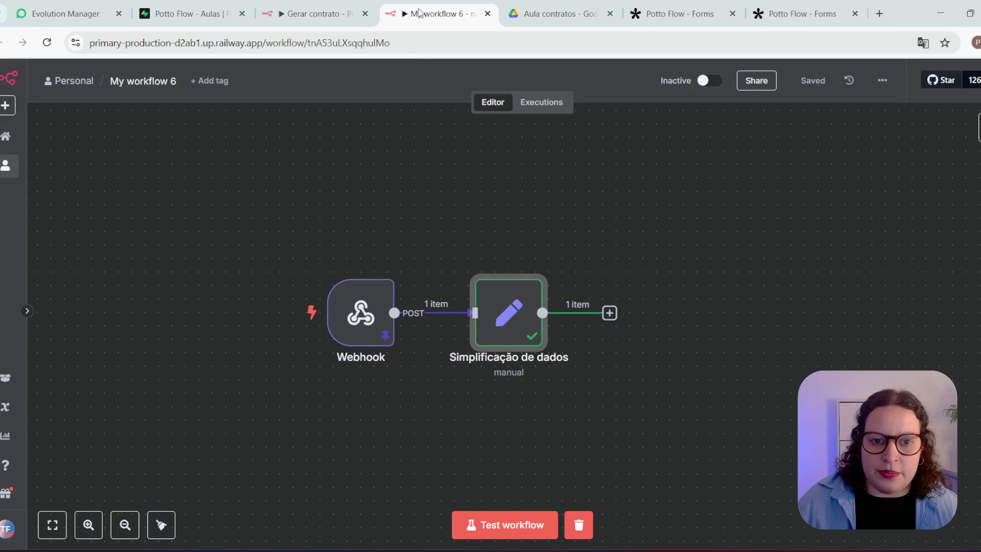
click(610, 313)
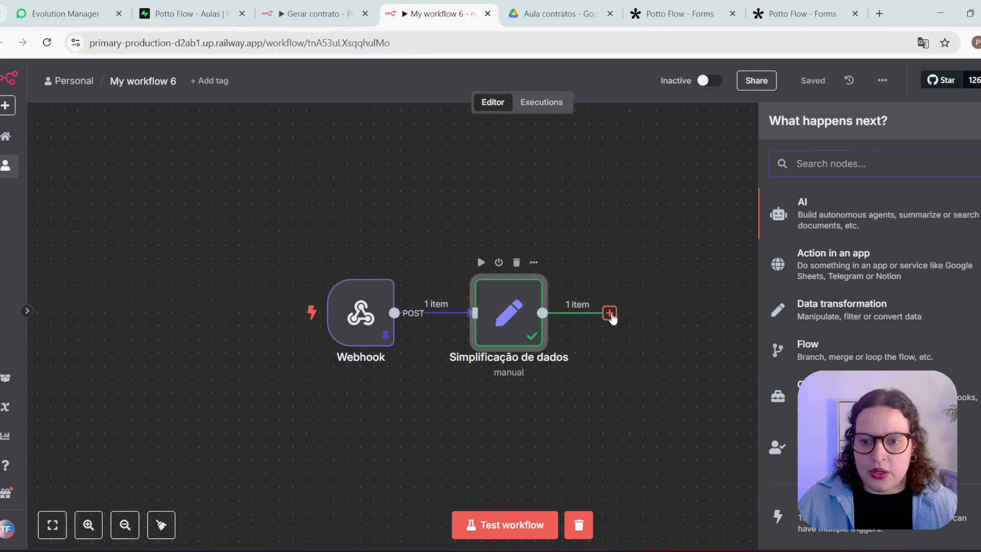
text(drive)
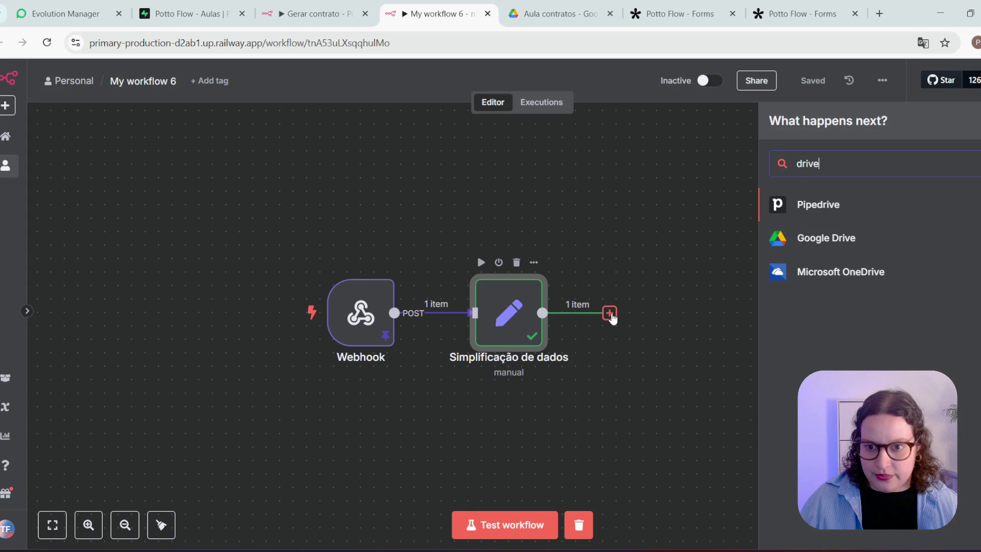
click(802, 242)
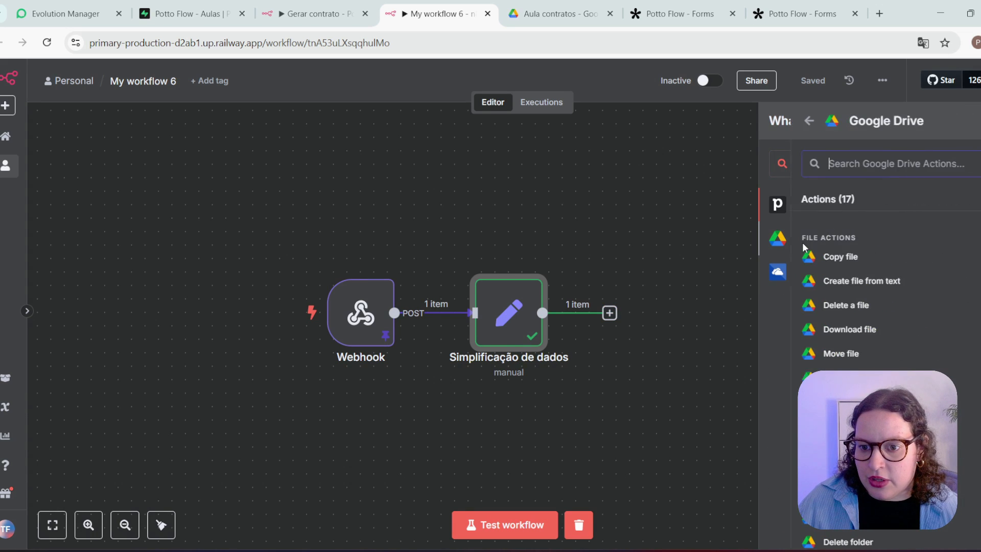
click(829, 258)
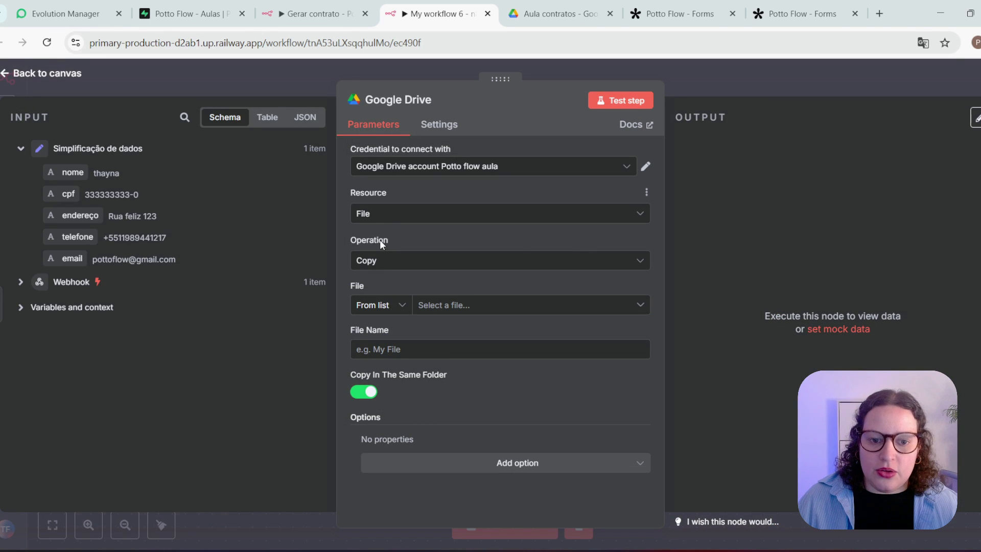
Choose the "Aula contrato - CONTRATO DE PRESTAÇÃO DE SERVIÇOS" document as the file to copy, checking it against the Drive folder.
click(462, 307)
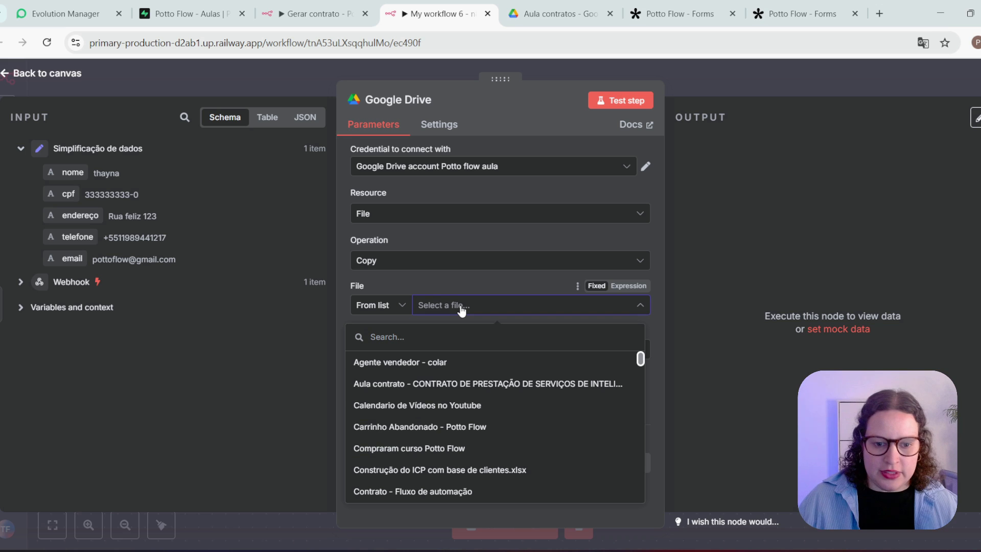
click(450, 384)
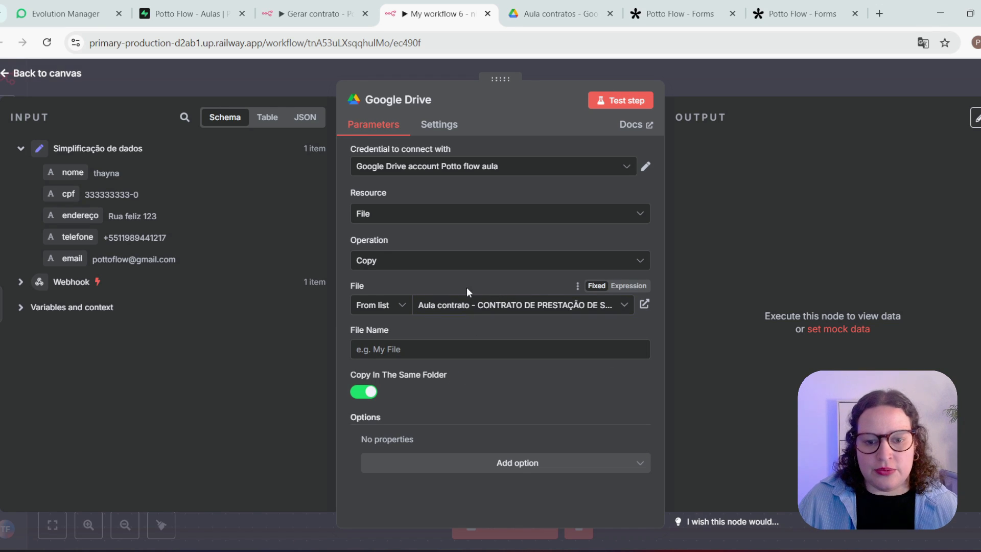
click(562, 15)
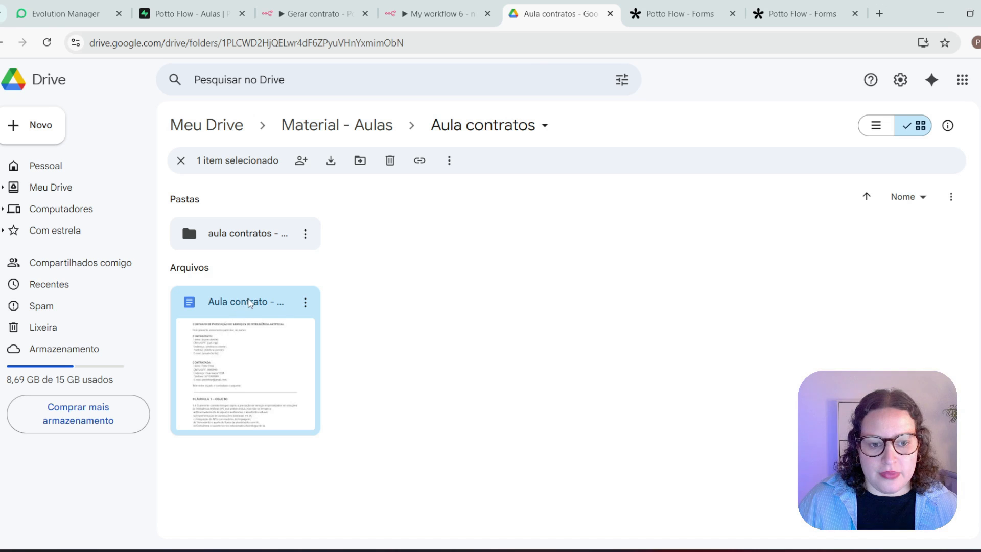
click(408, 13)
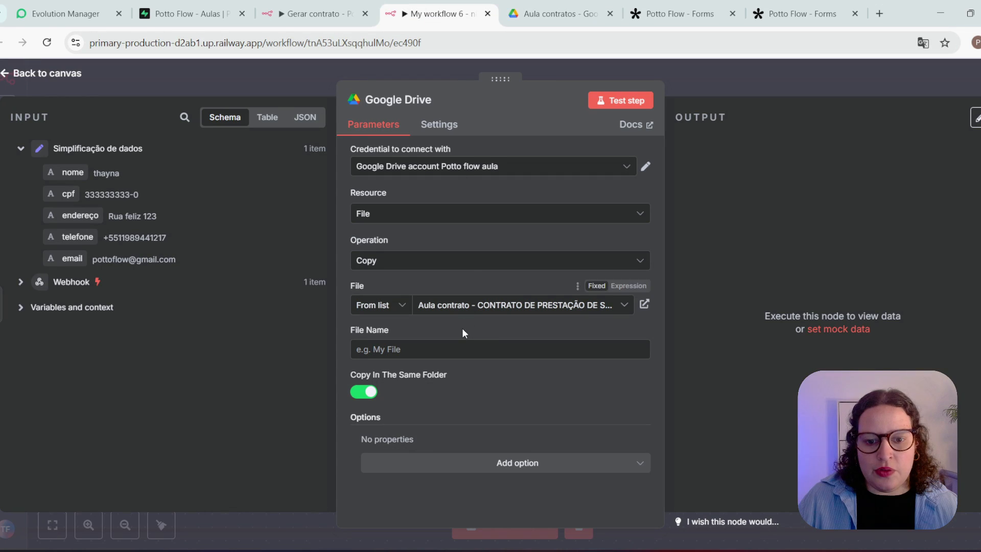
Set the copied file's name to the expression "Contrato - {{ $json.nome }} - {{ $json.cpf }}" using the nome and cpf inputs.
click(409, 352)
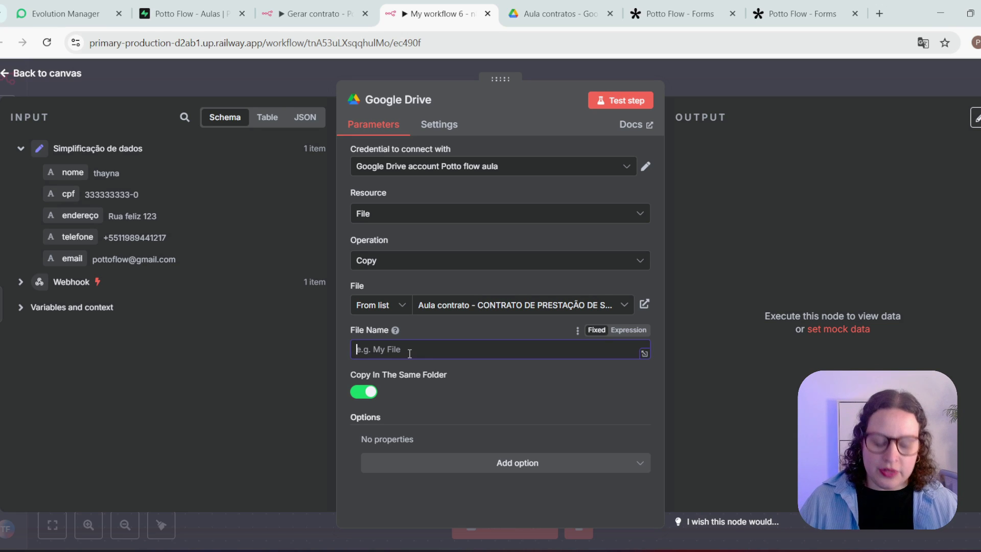
text(Contrato -)
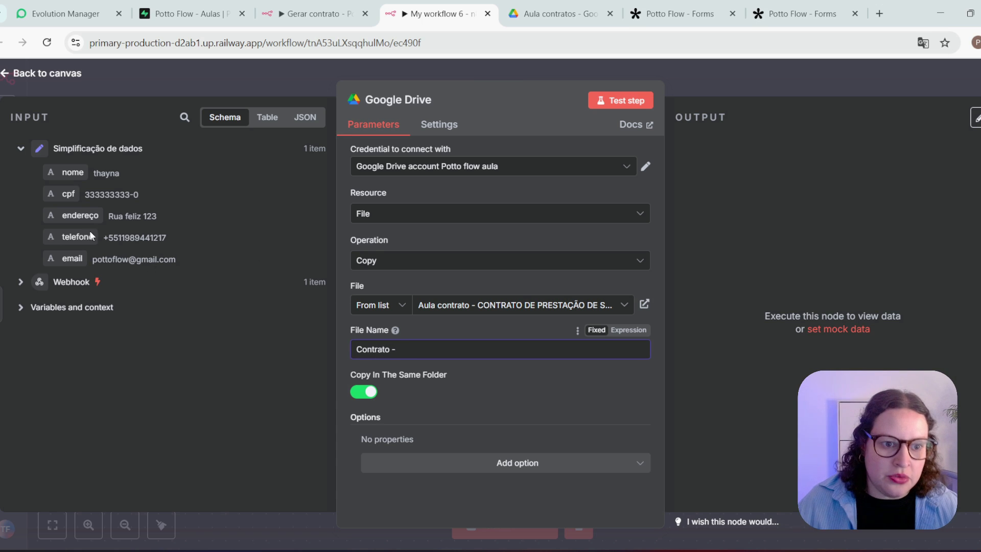
drag(72, 173, 424, 351)
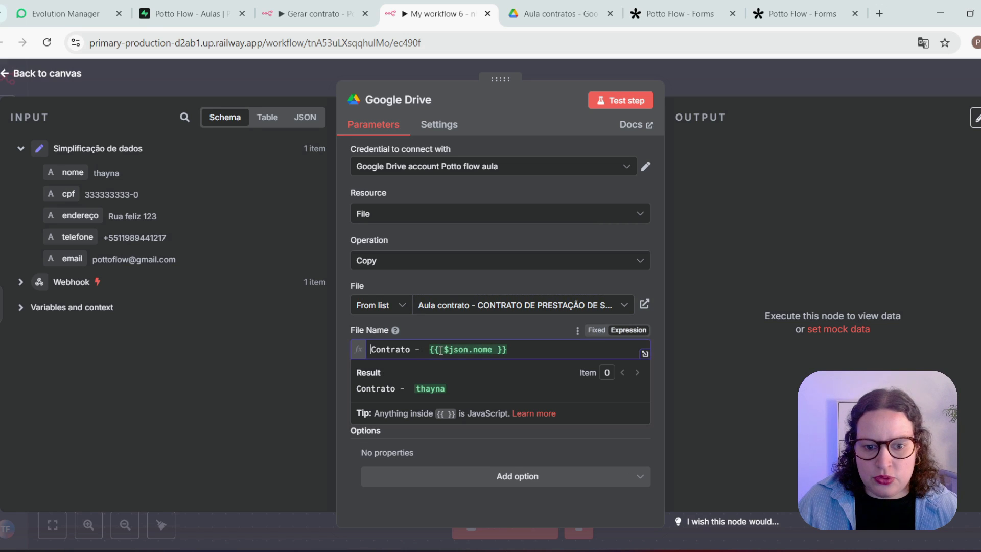
click(427, 351)
key(BackSpace)
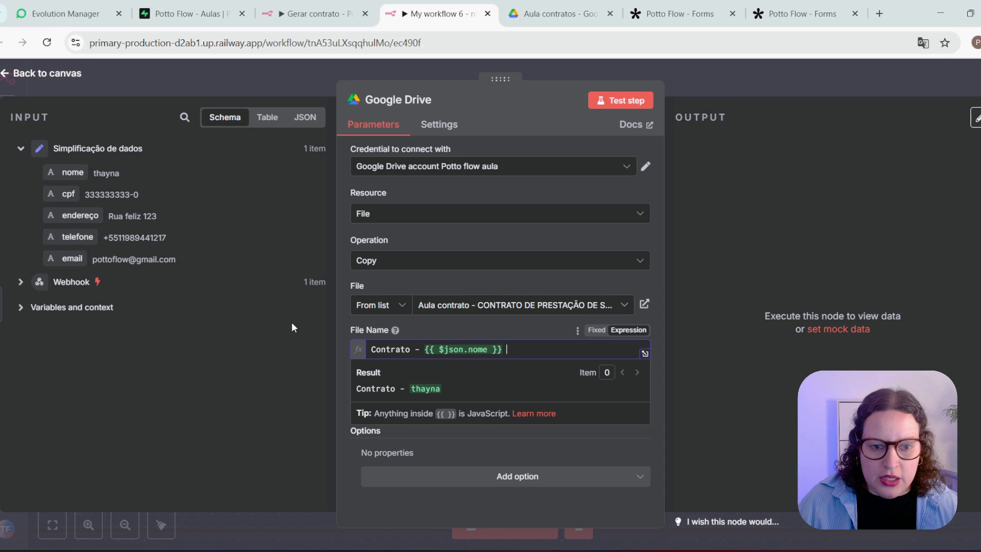
drag(72, 194, 537, 352)
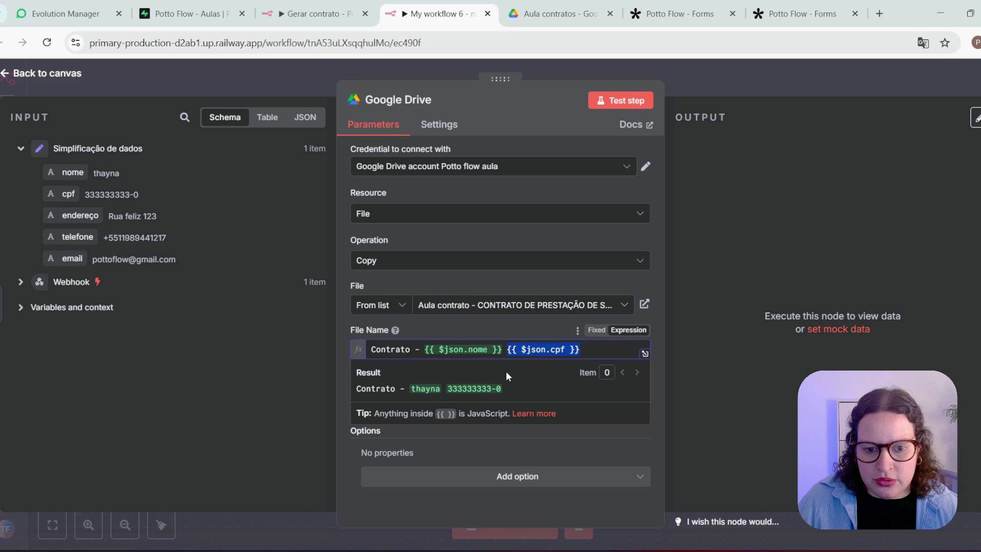
click(504, 355)
text(-)
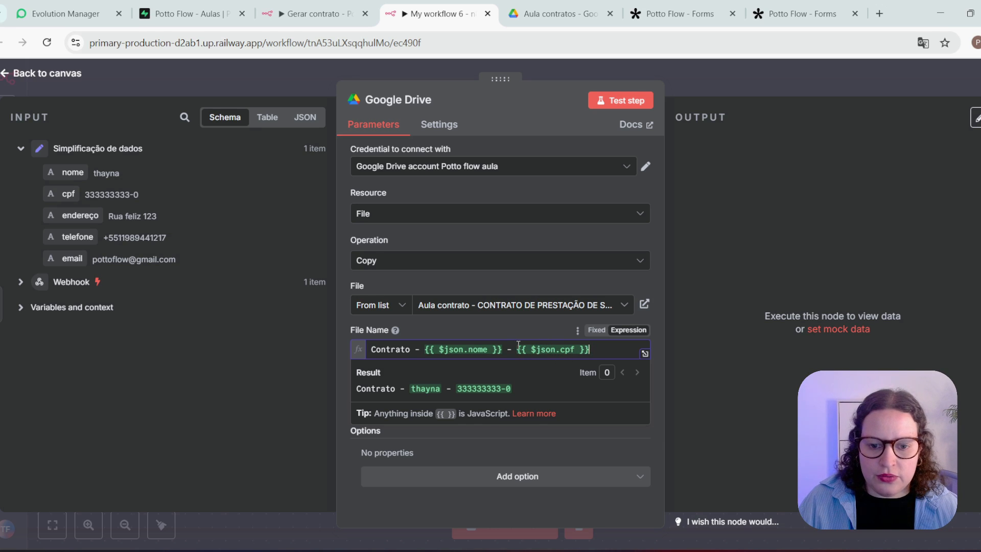
click(505, 330)
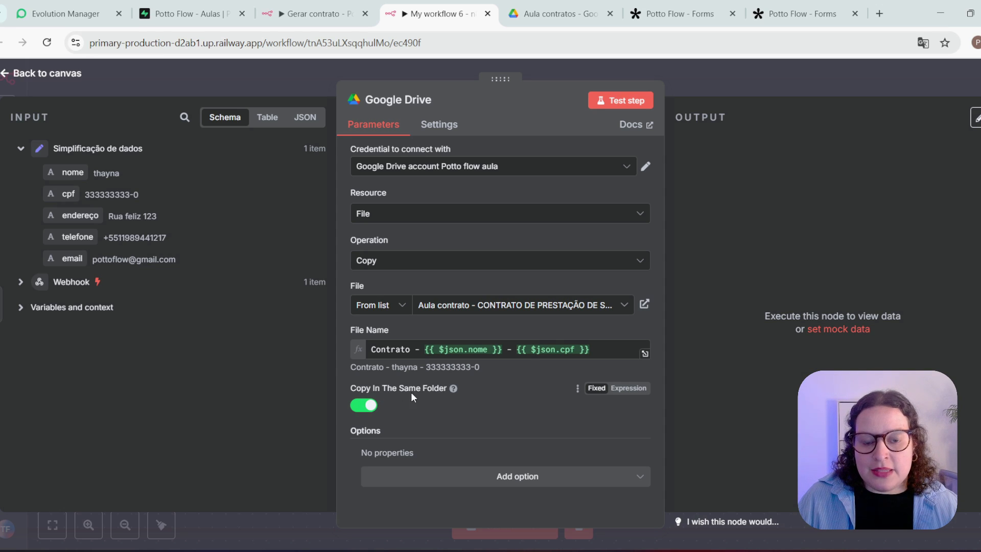
Turn off copying into the same folder and select My Drive as the parent drive.
click(372, 407)
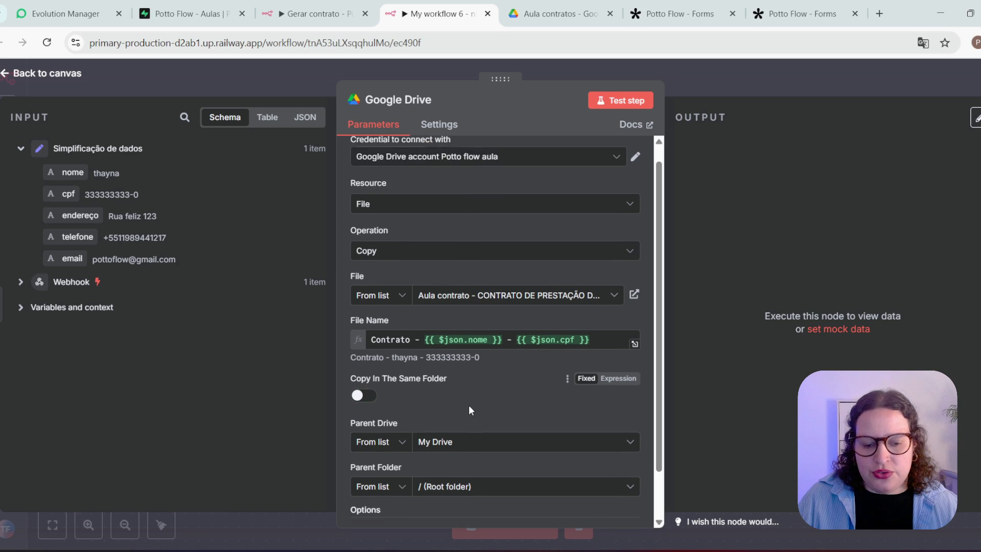
scroll(468, 405, down, 2)
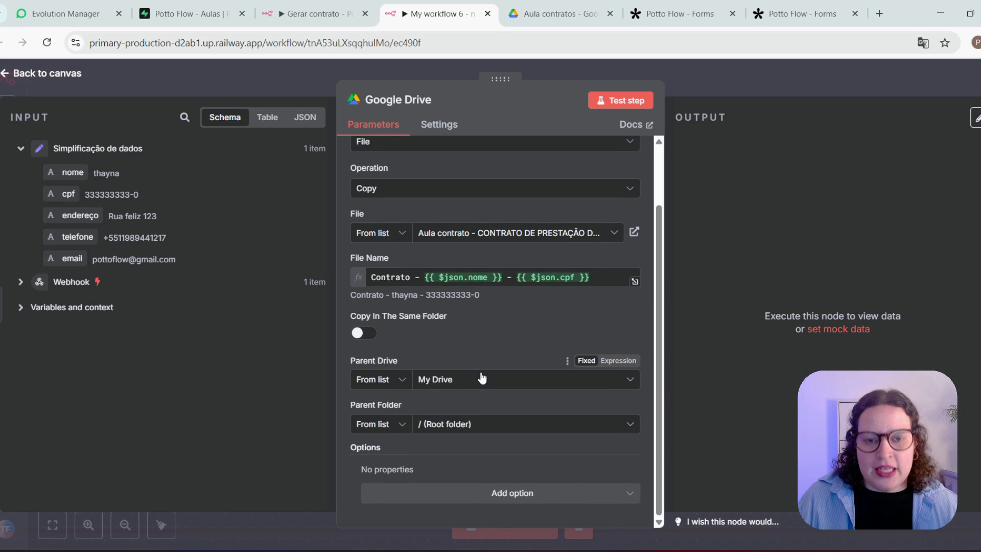
click(527, 5)
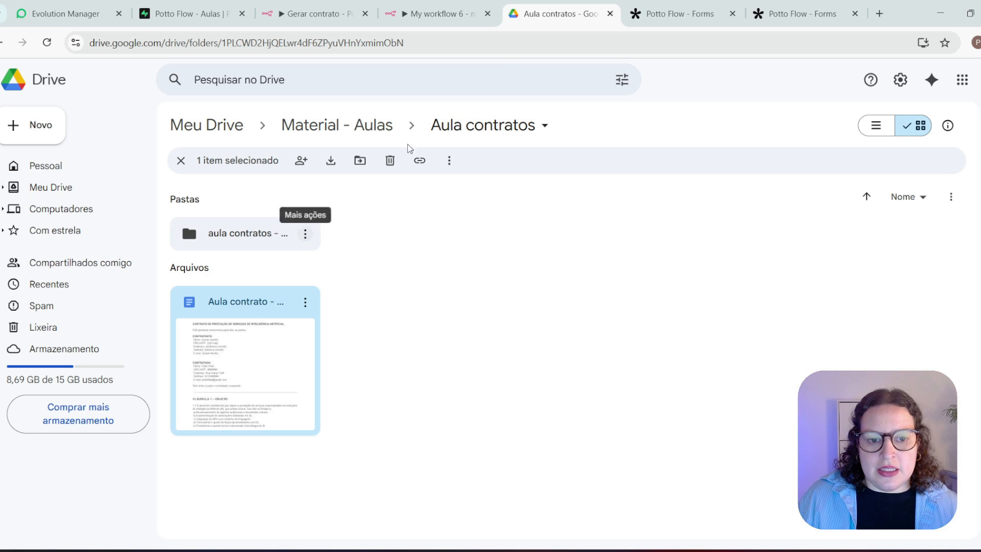
click(429, 9)
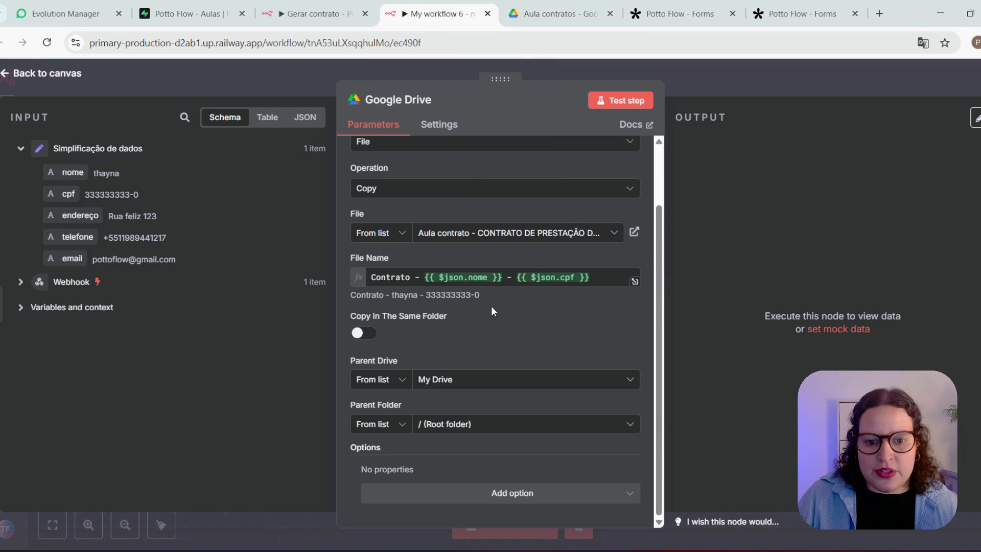
click(489, 385)
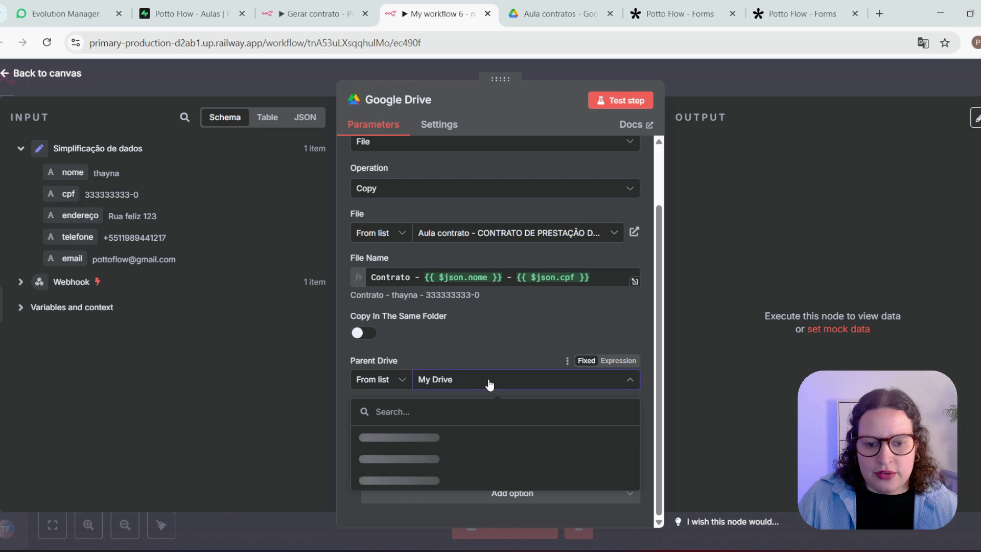
click(467, 435)
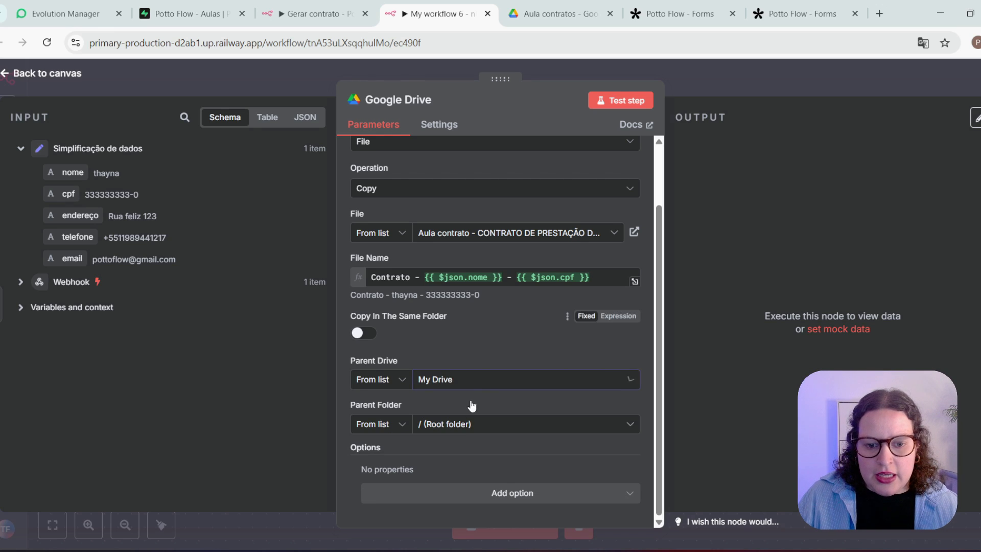
Set the copy's parent folder to "aula contratos - pasta clientes", found by searching the folder list for "aula con".
click(463, 426)
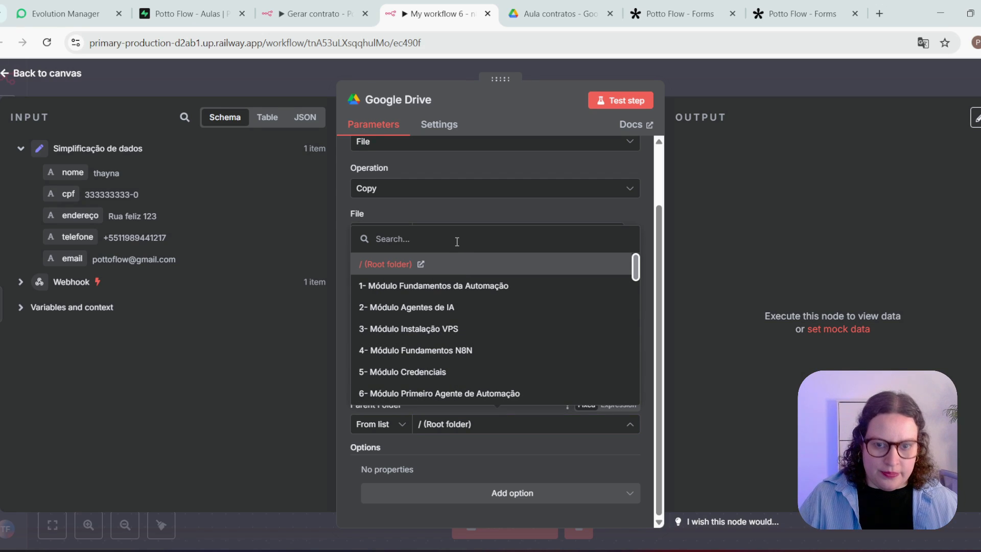
click(539, 15)
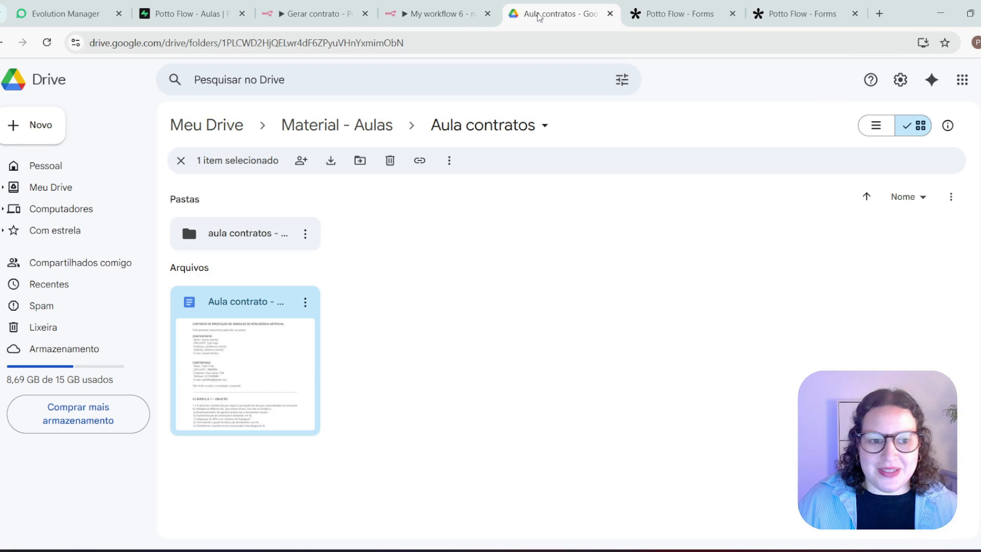
click(430, 17)
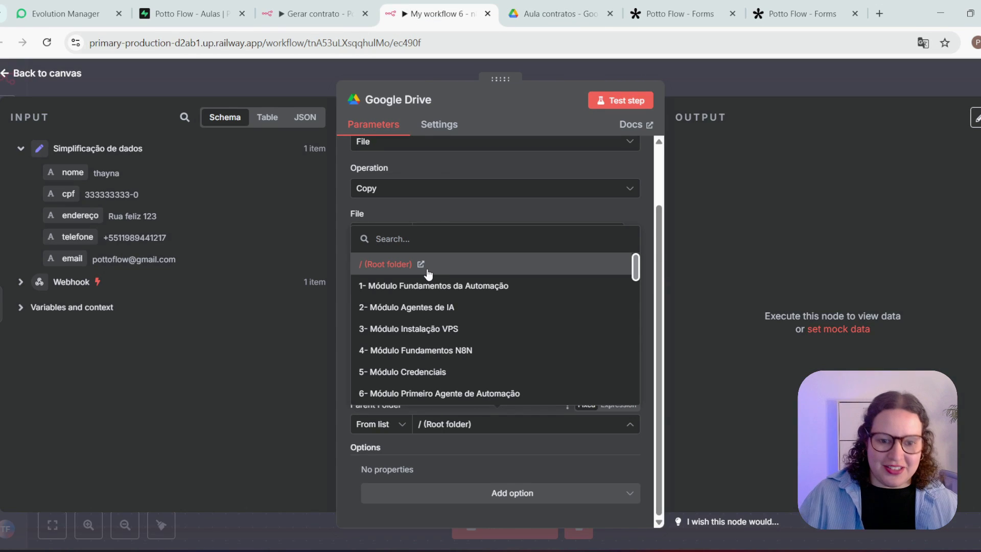
text(aulas)
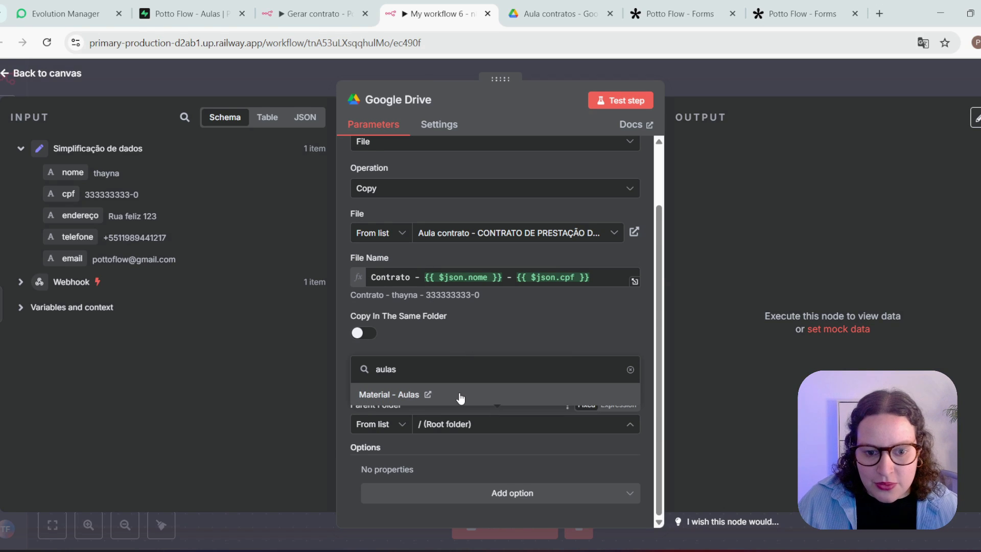
key(BackSpace)
key(BackSpace)
text(con)
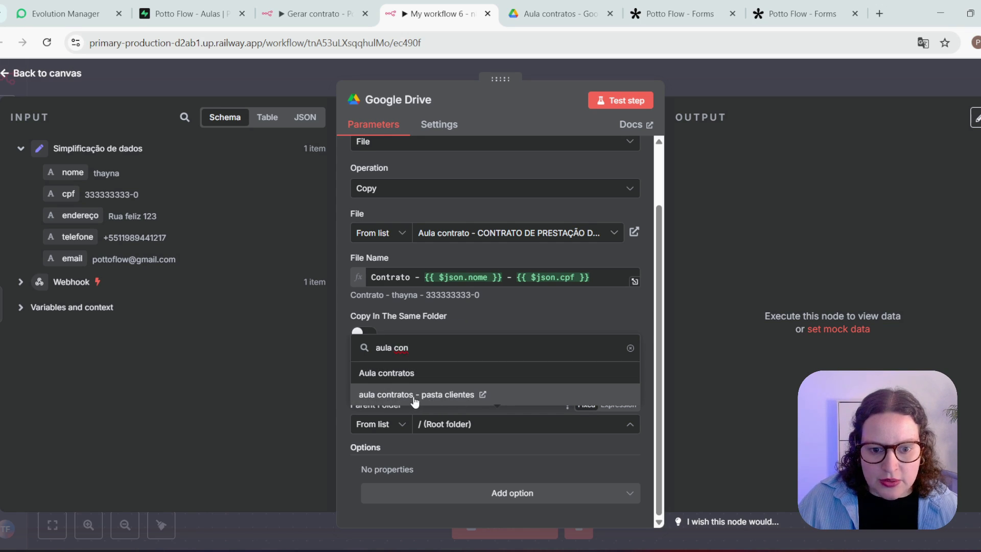
click(457, 396)
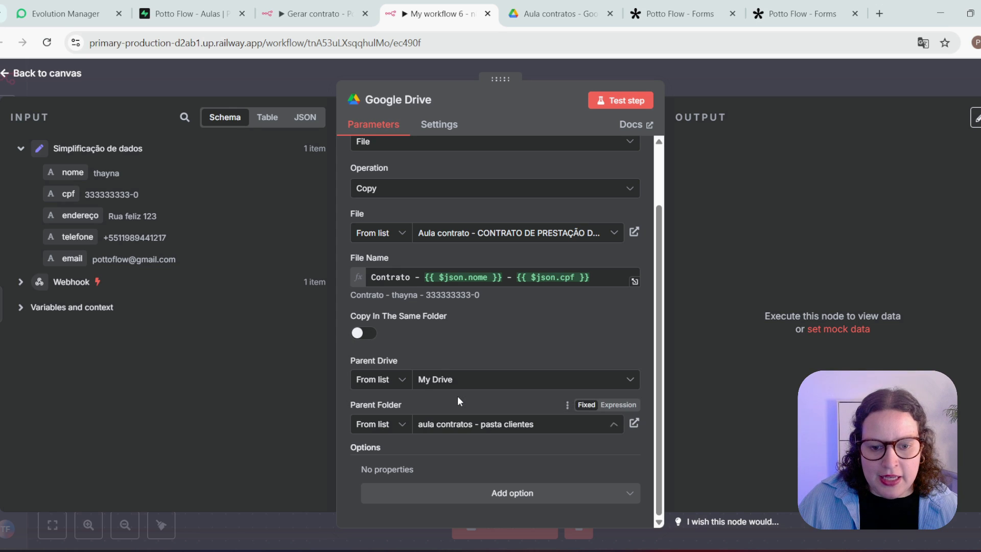
click(396, 428)
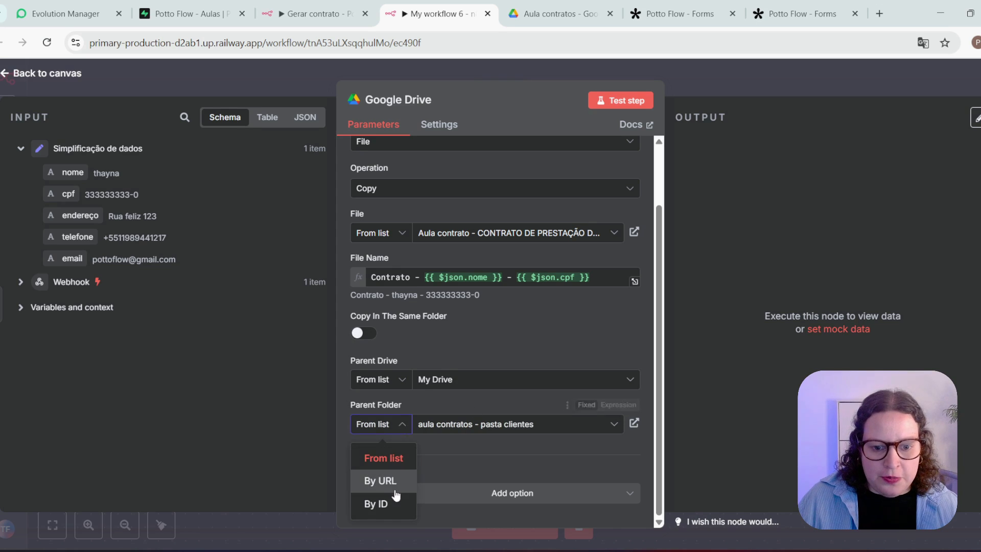
click(458, 400)
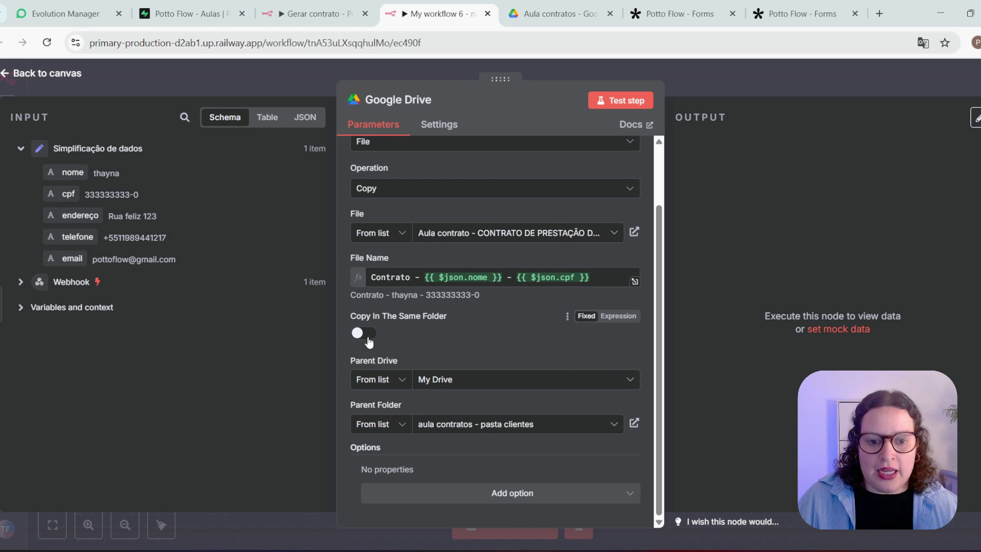
Test the Google Drive copy step and show its output as a schema.
click(555, 14)
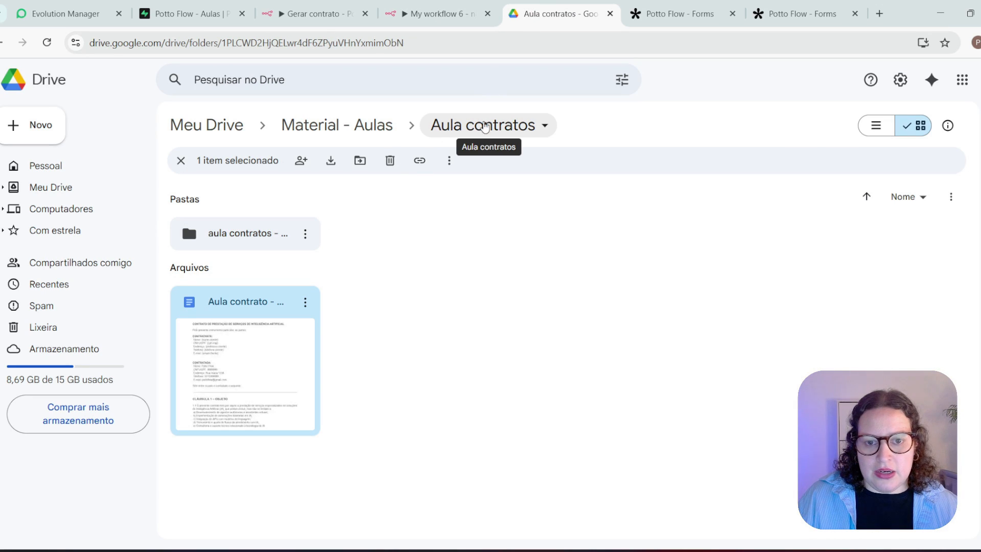
click(461, 20)
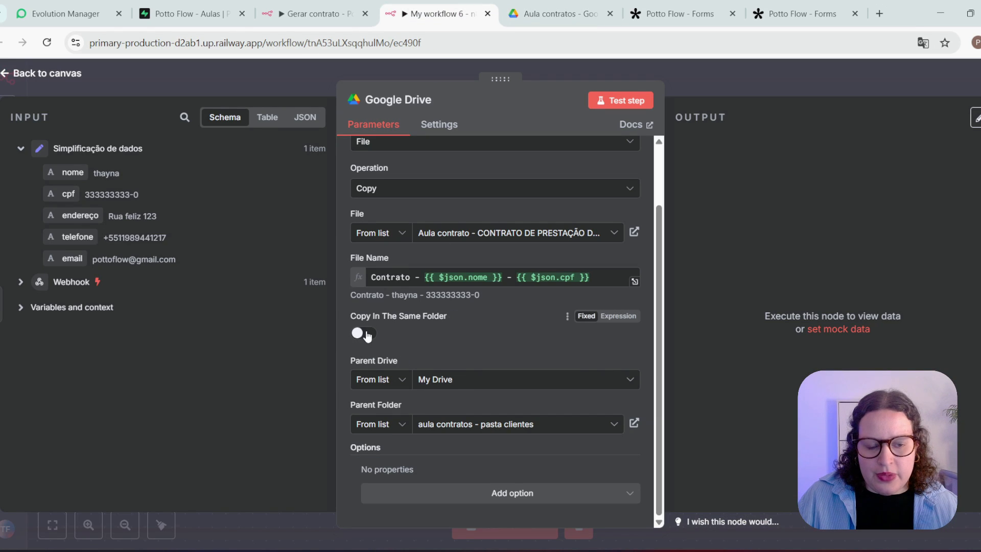
scroll(434, 332, up, 2)
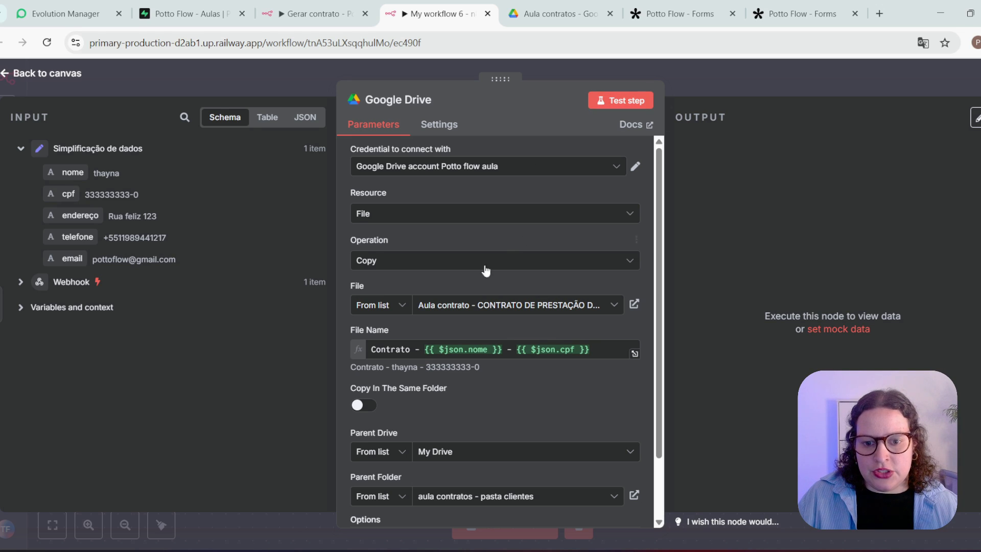
click(607, 103)
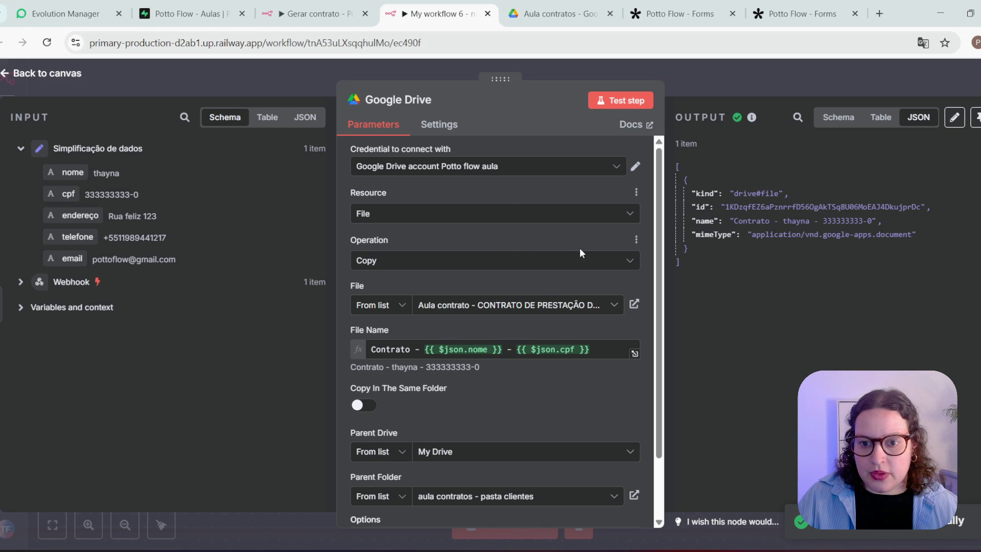
click(833, 122)
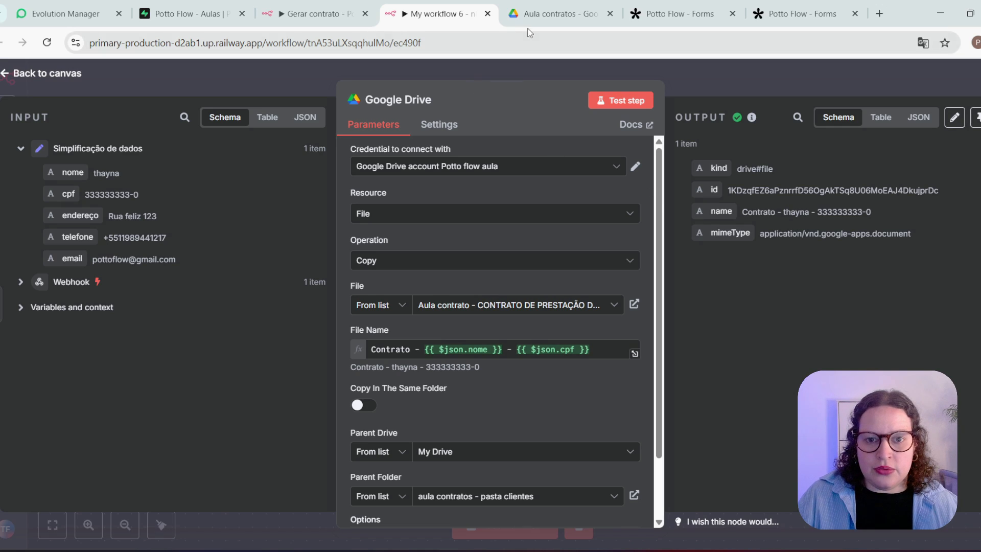
Switch to Google Drive and open the newly copied contract in the "aula contratos - pasta clientes" folder.
click(526, 13)
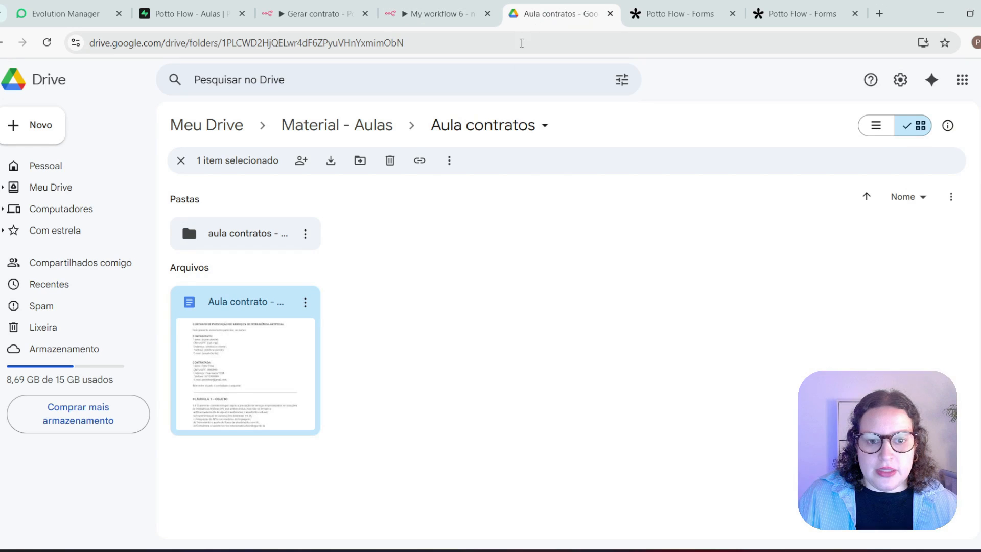
double_click(239, 236)
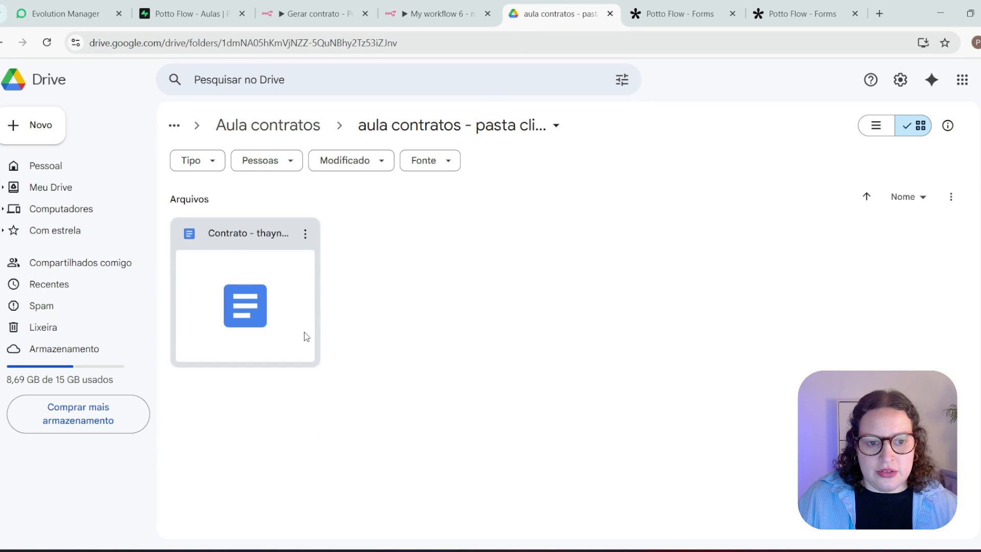
double_click(256, 236)
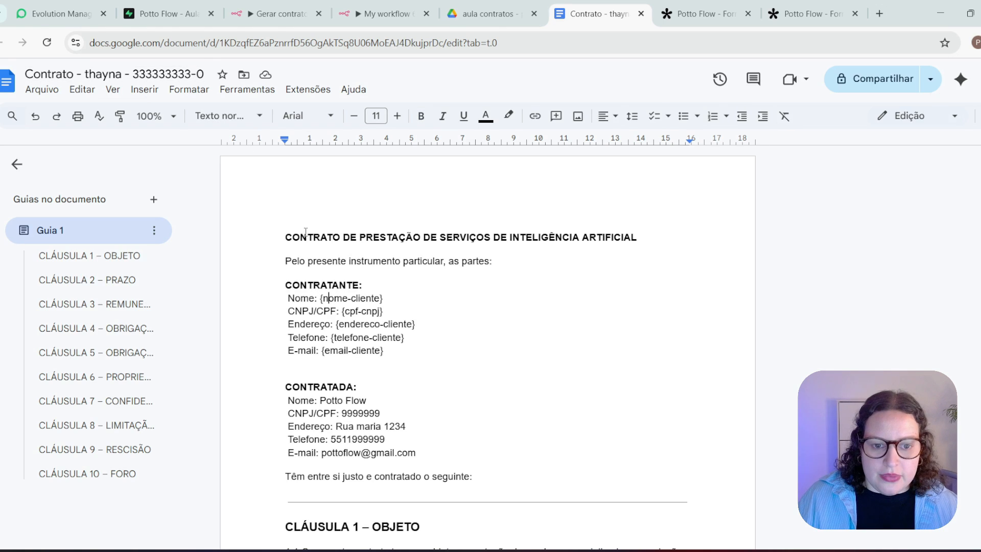
Examine the name, CPF/CNPJ, address, phone and e-mail placeholders under CONTRATANTE in the copied contract.
double_click(344, 298)
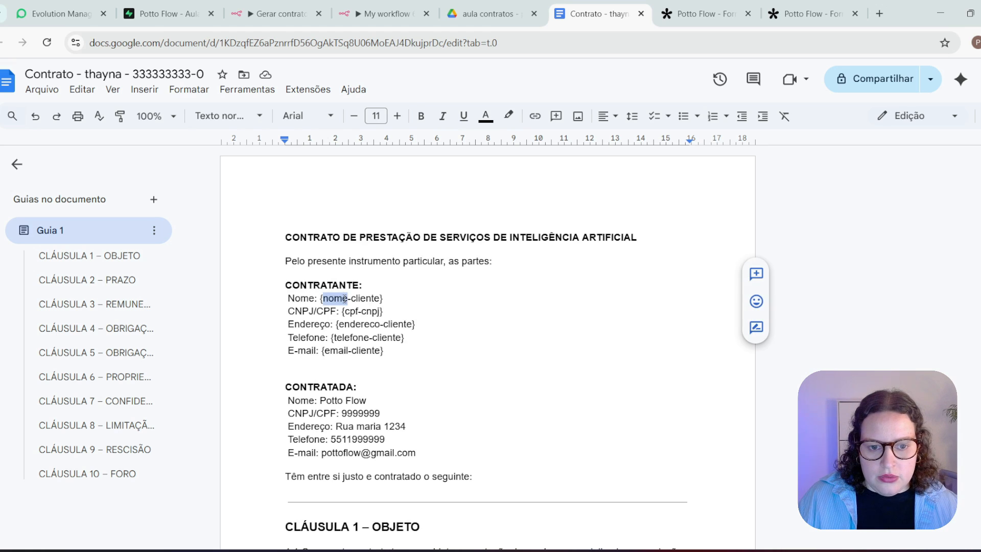
double_click(344, 298)
click(361, 312)
double_click(366, 311)
double_click(357, 324)
click(352, 350)
click(343, 337)
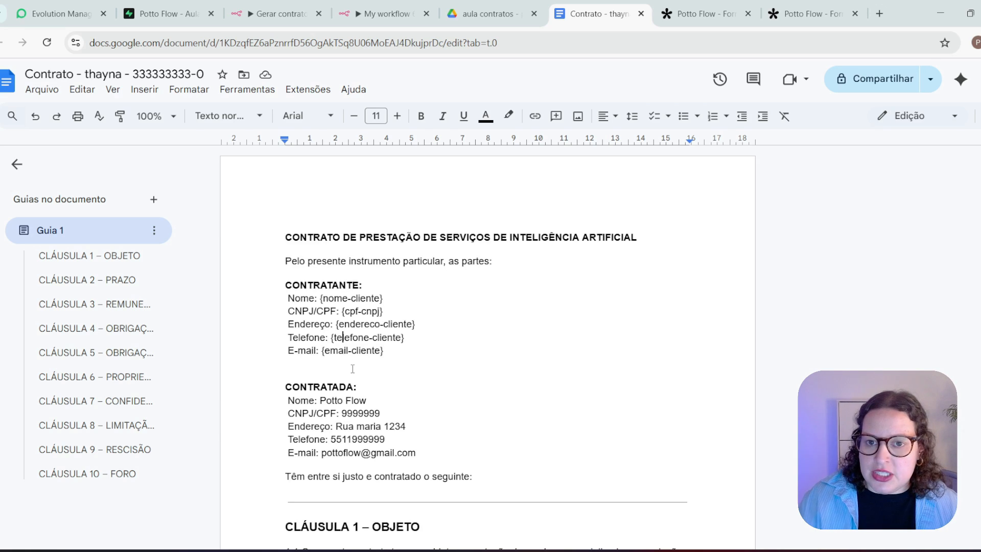
Switch back to n8n and add a Google Docs "Update a document" node after the Google Drive node.
click(492, 14)
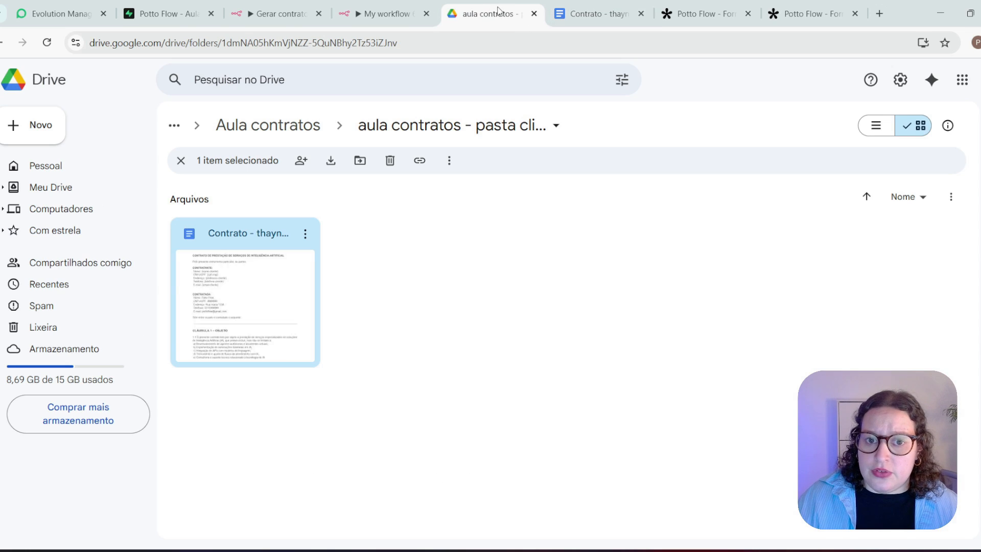
click(369, 11)
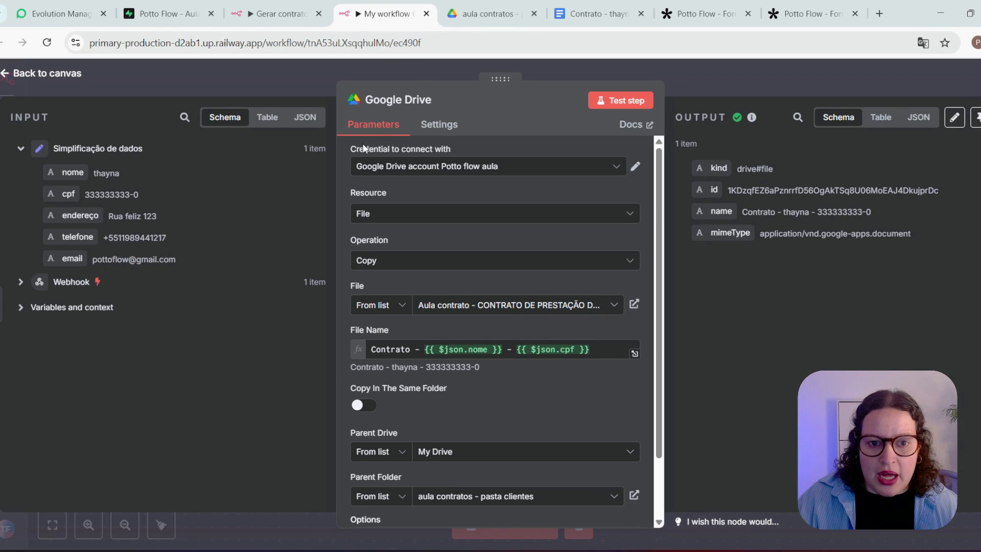
click(54, 75)
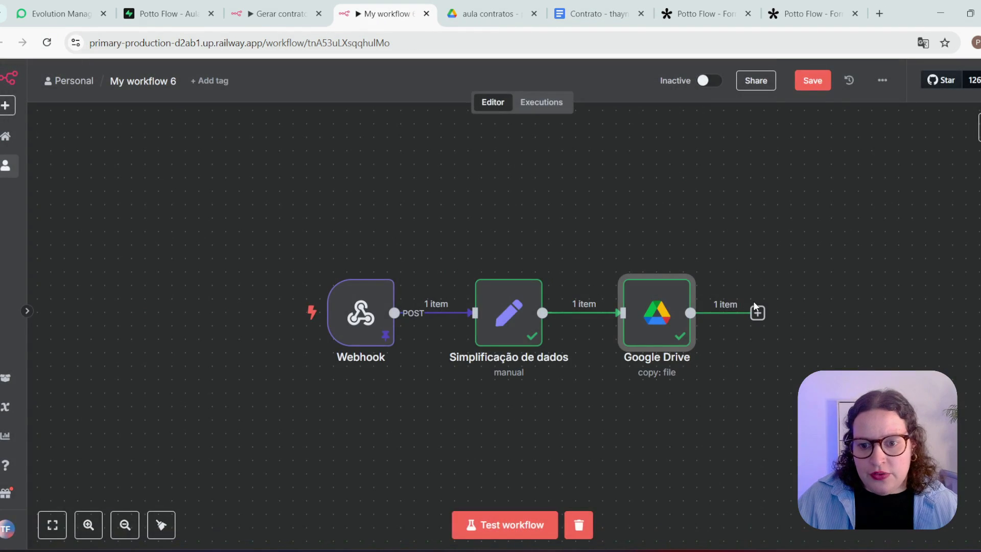
click(758, 313)
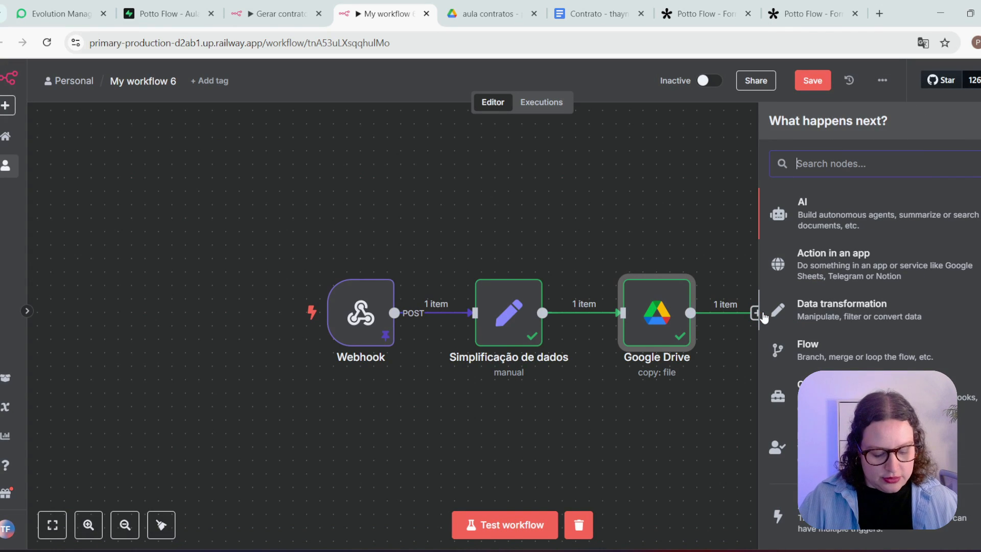
text(goog)
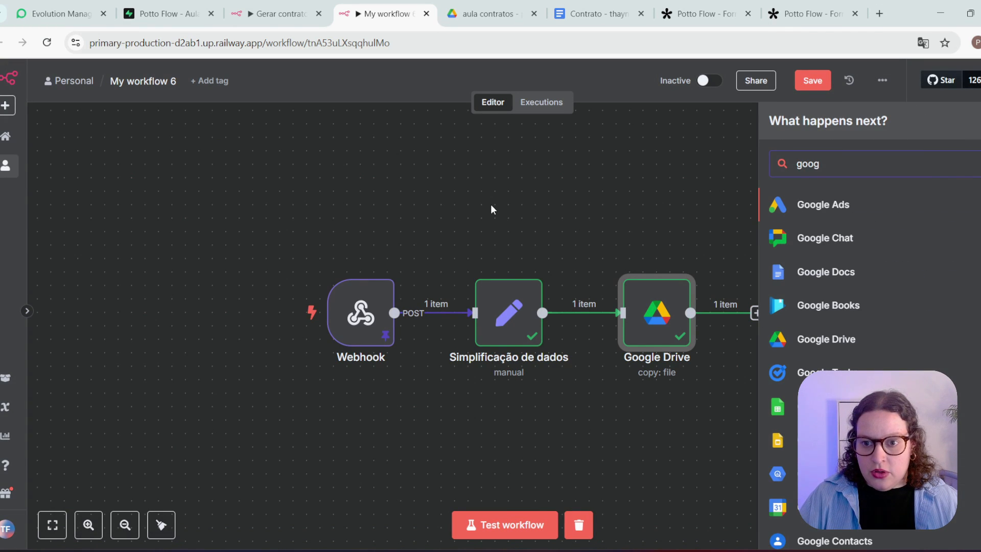
text(le do)
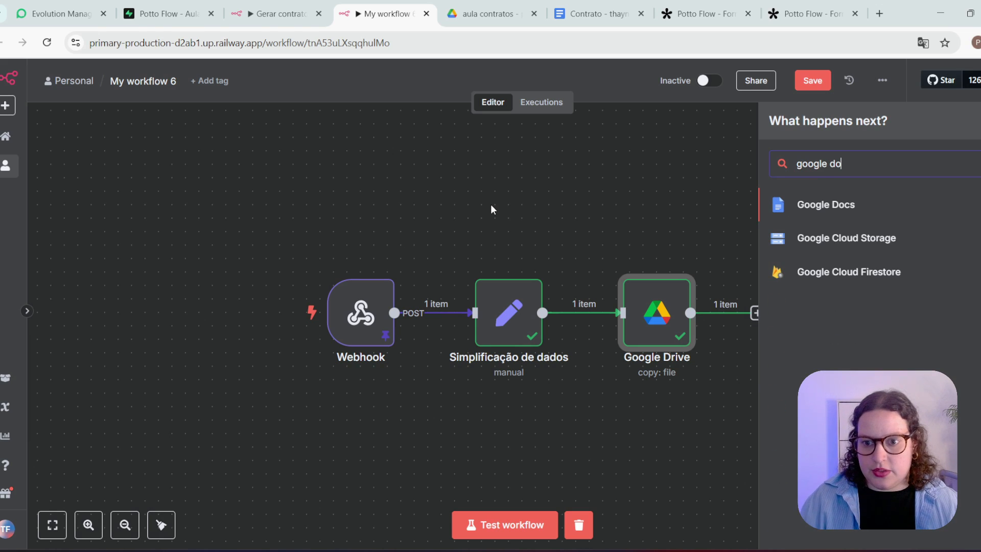
click(818, 206)
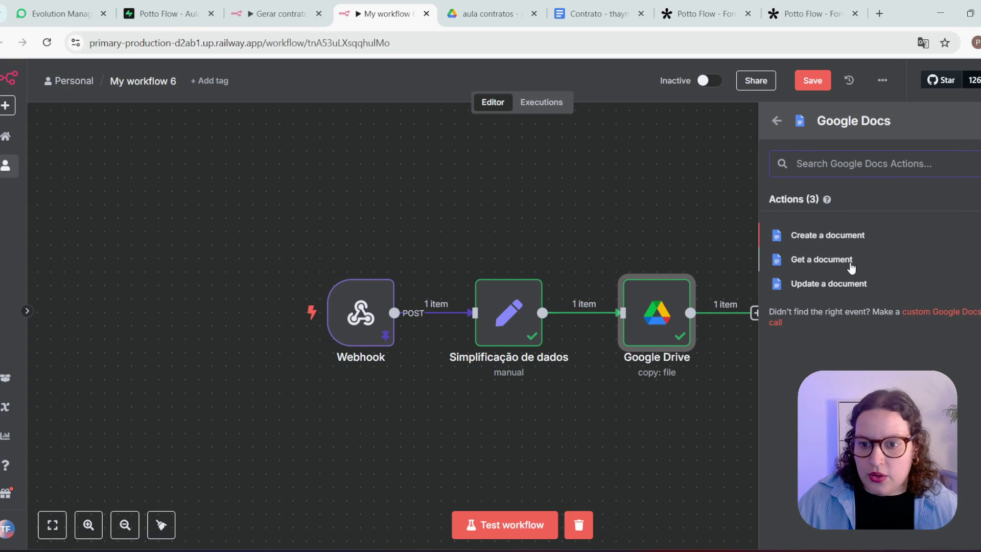
click(828, 284)
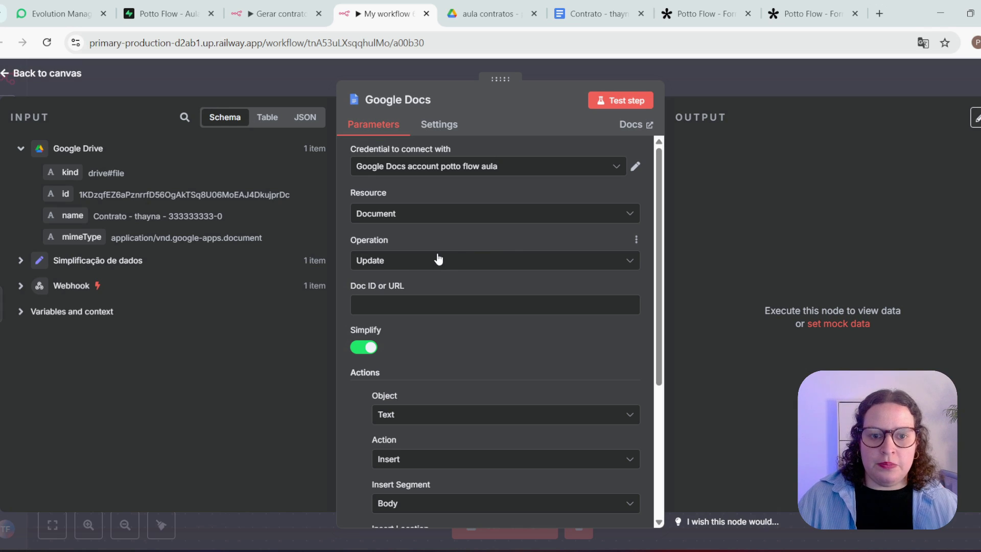
Check the Google Docs node's resource options and select Update as the operation on the Document resource.
click(439, 220)
click(439, 219)
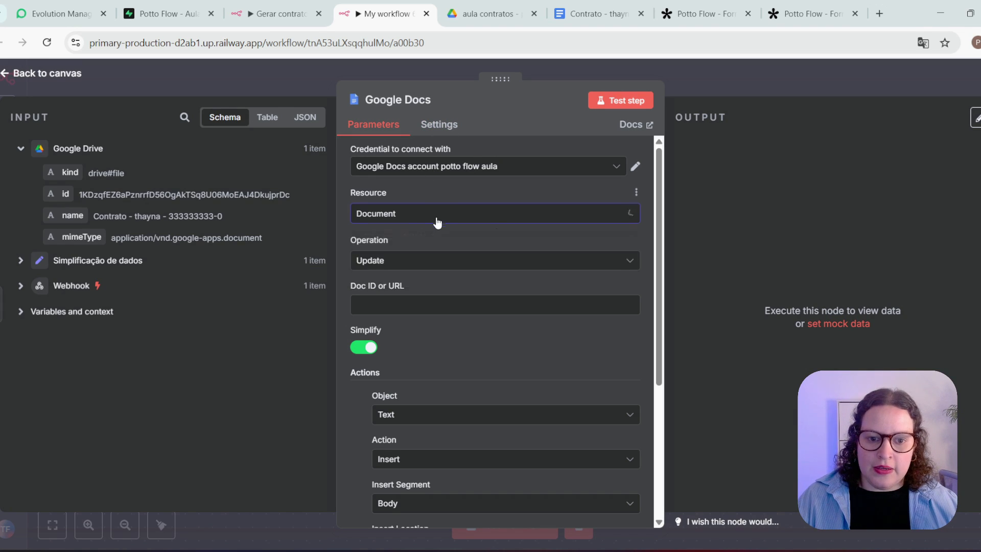
click(400, 261)
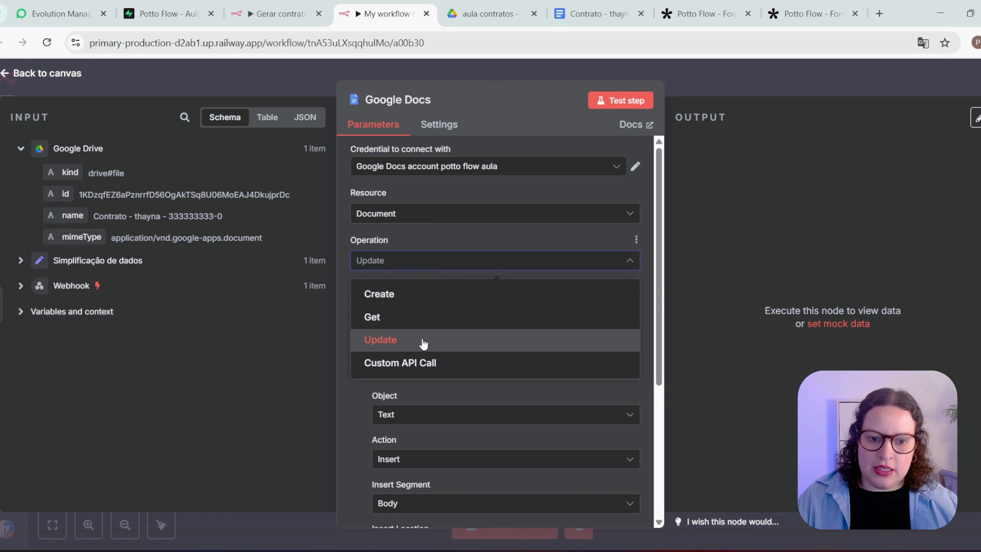
click(423, 341)
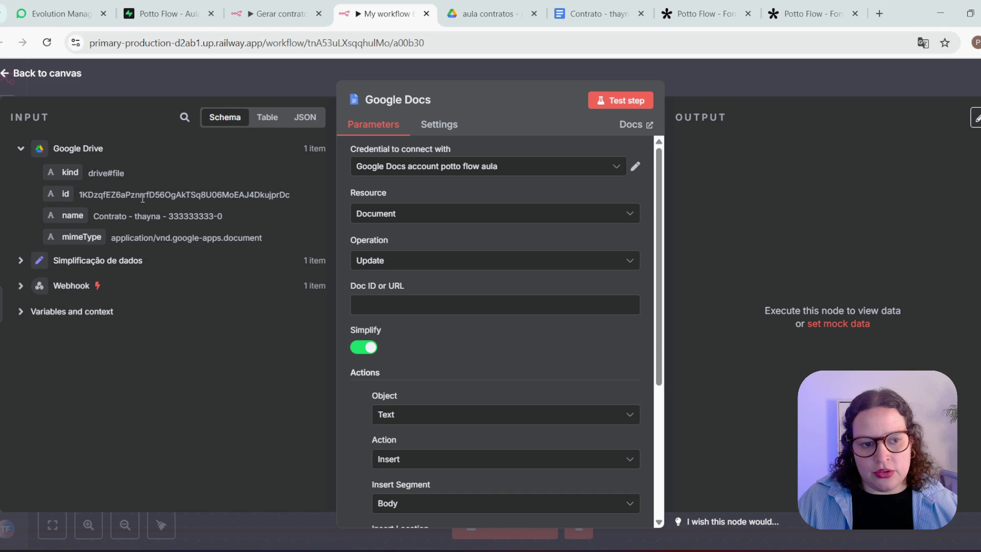
Map the Google Docs node's Doc ID to the Google Drive output's id and set the first text action to Find and Replace Text.
drag(63, 194, 381, 305)
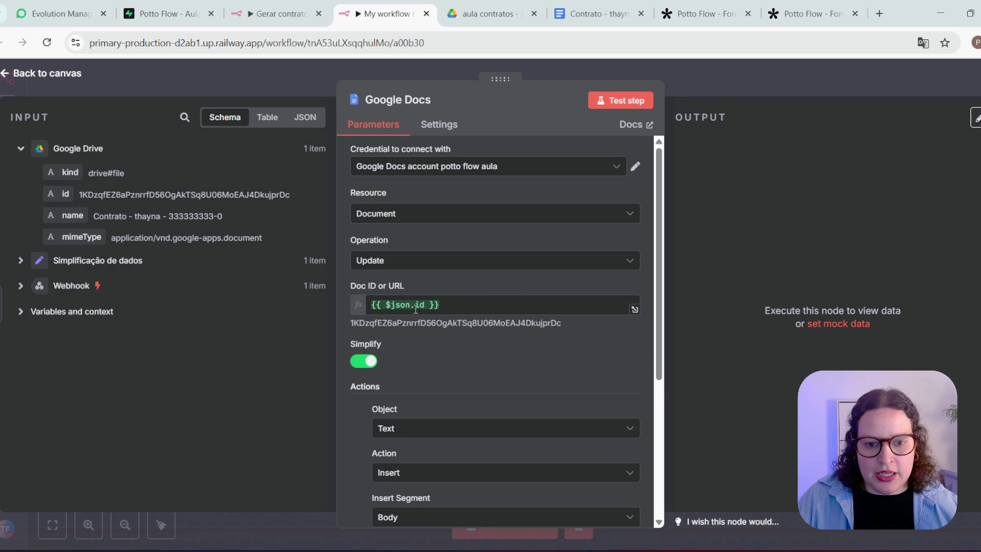
scroll(432, 344, down, 1)
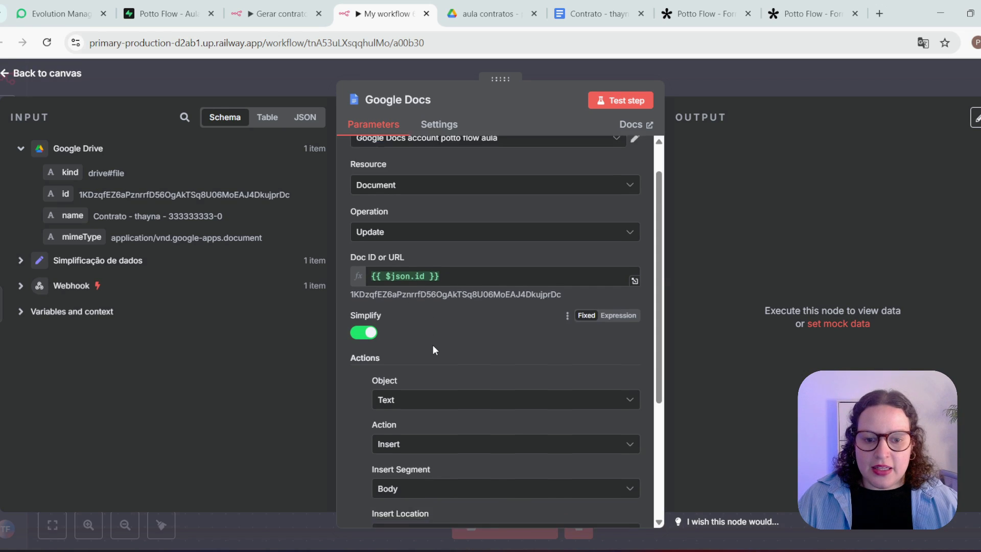
scroll(432, 344, down, 2)
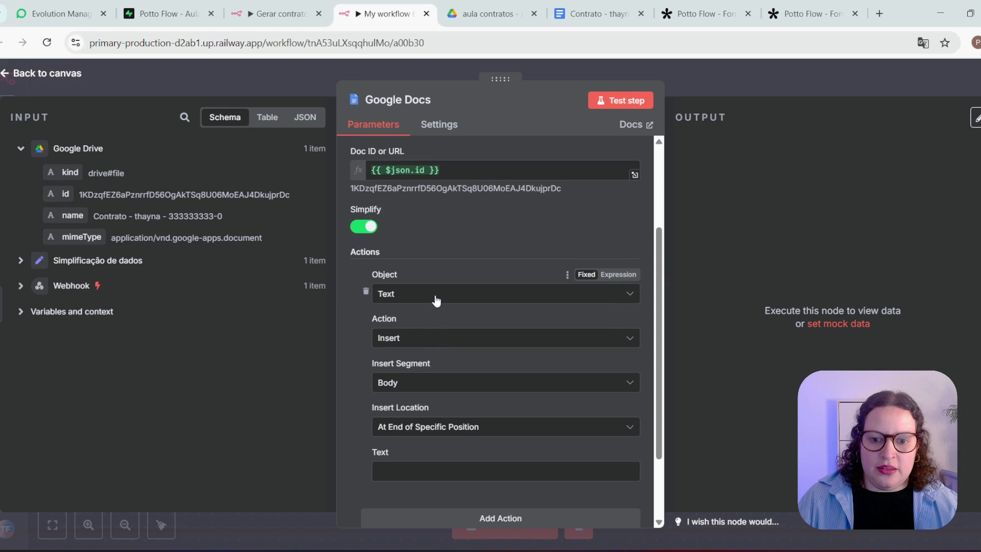
click(428, 342)
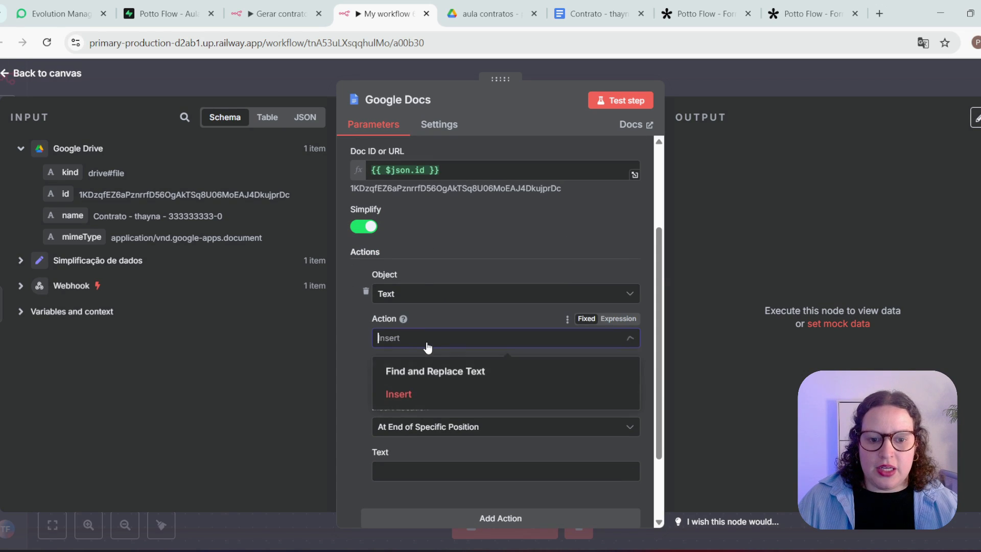
click(431, 373)
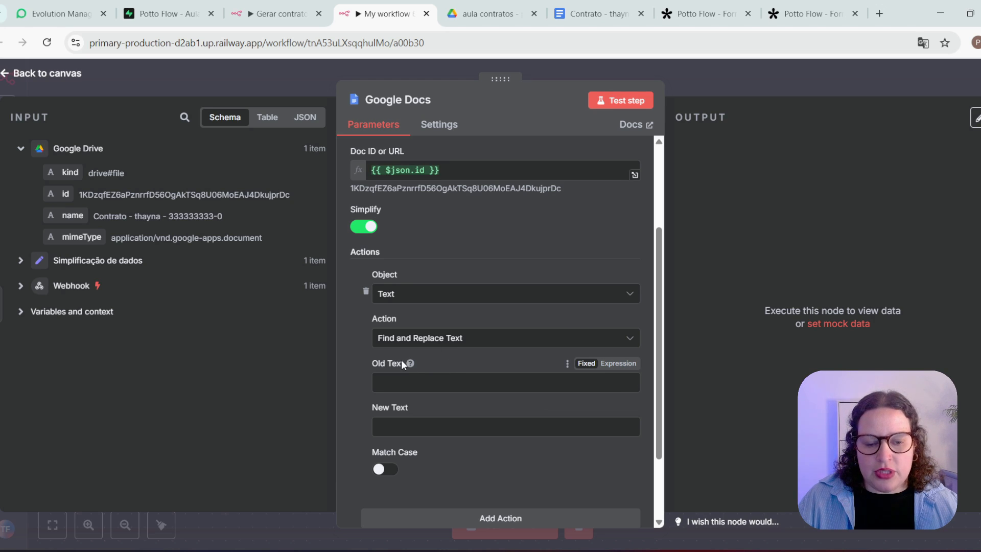
Copy the {nome-cliente} placeholder from the contract in Google Docs and paste it as the n8n action's Old Text.
click(430, 383)
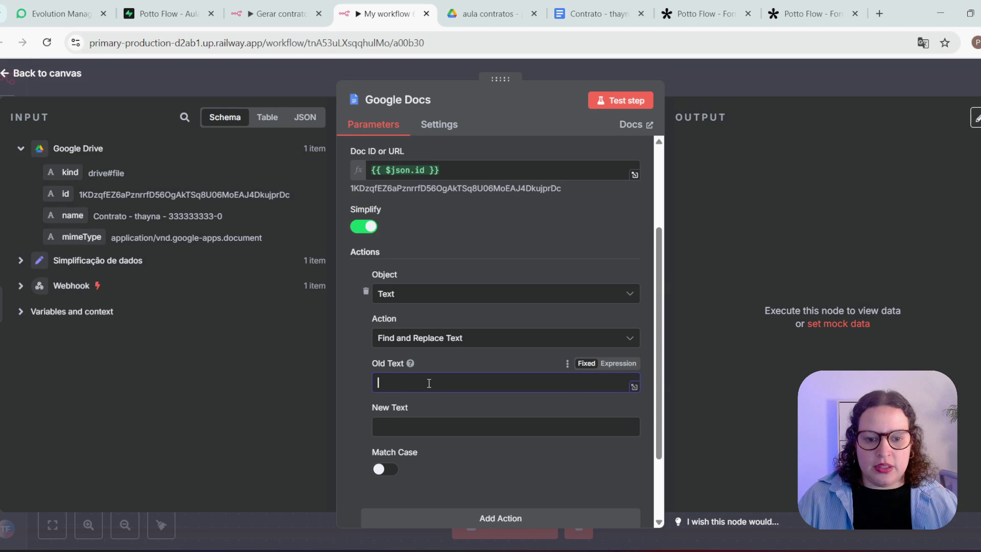
click(576, 14)
drag(386, 299, 322, 299)
key(ctrl+c)
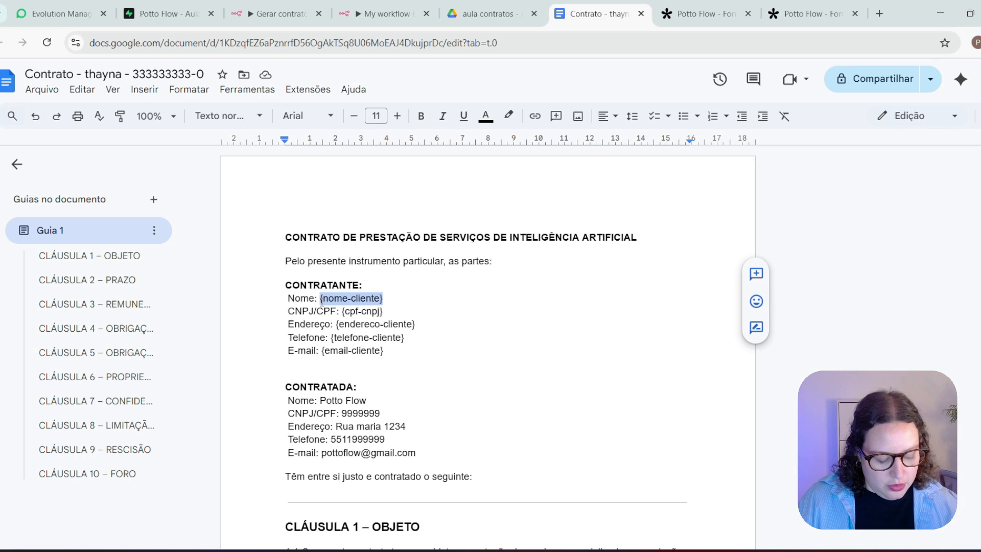
click(389, 13)
key(ctrl+v)
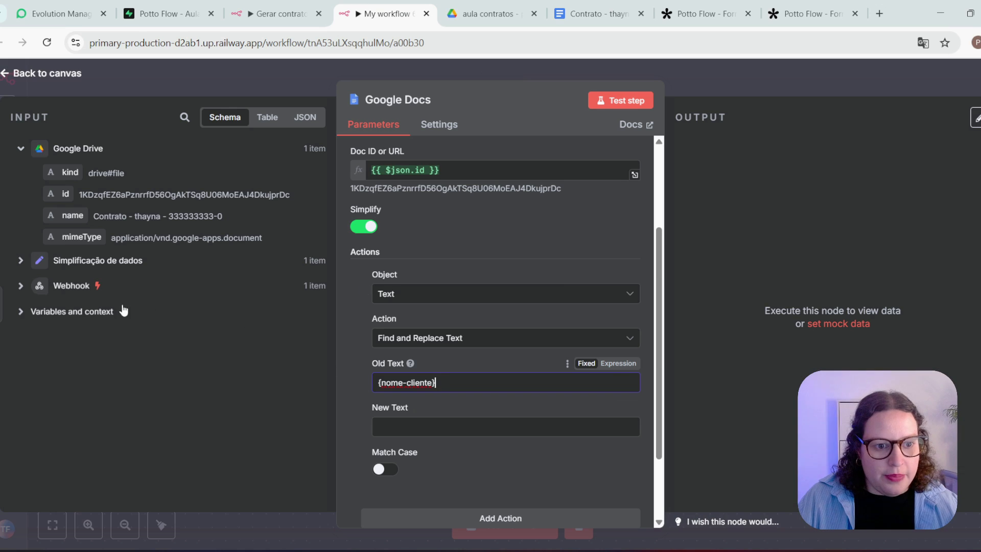
Map the {nome-cliente} action's New Text to nome from Simplificação de dados and enable Match Case.
click(20, 262)
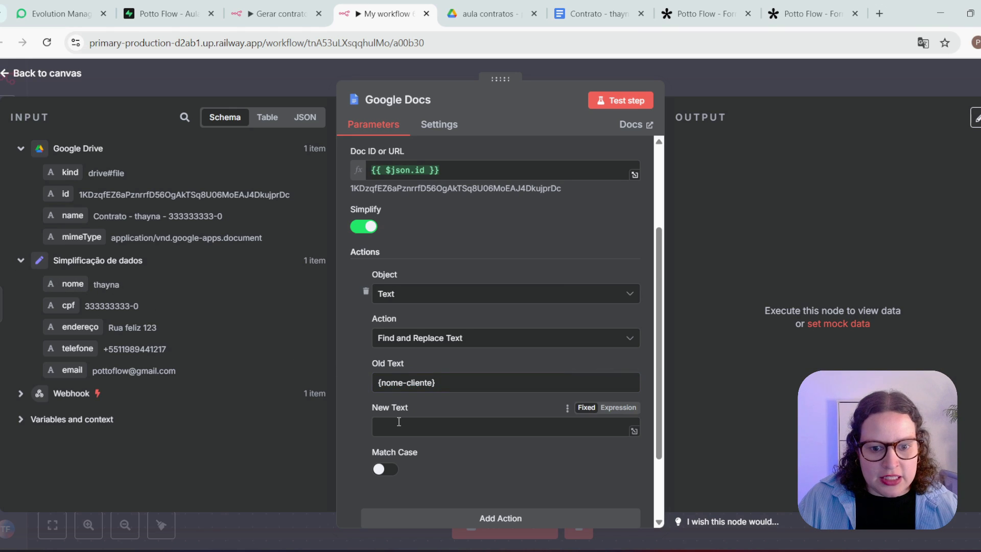
drag(73, 284, 404, 427)
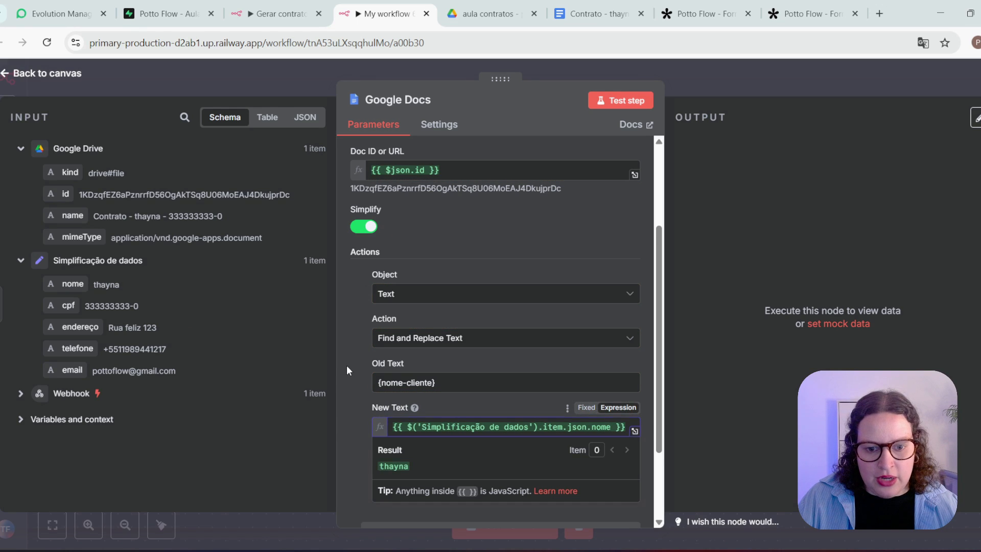
scroll(352, 370, down, 2)
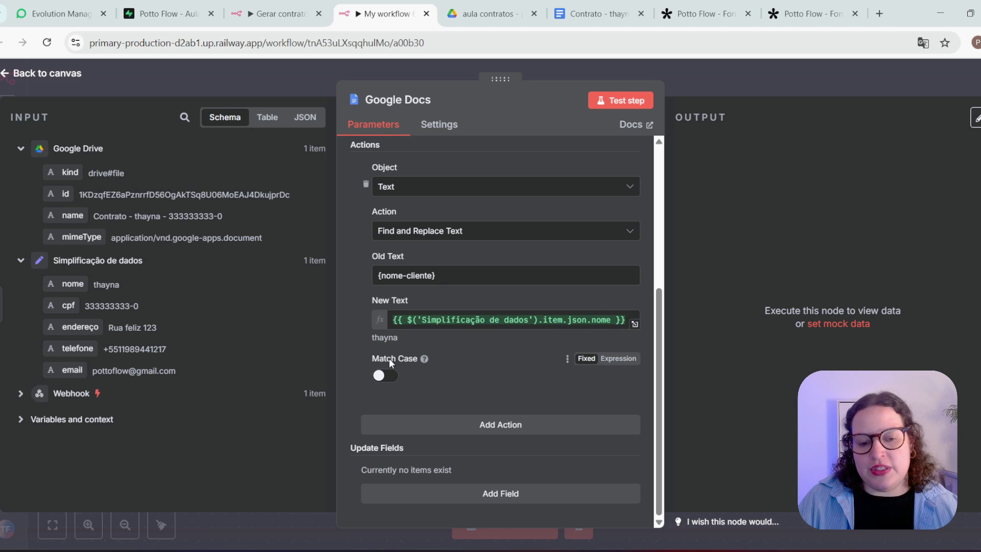
click(382, 376)
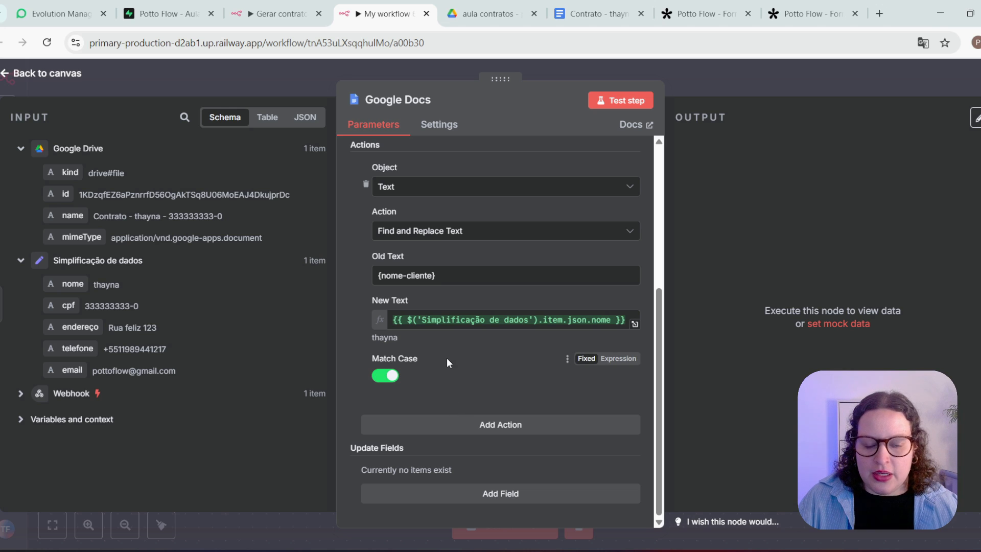
Add a second action to the Google Docs node, set to Find and Replace Text.
click(449, 429)
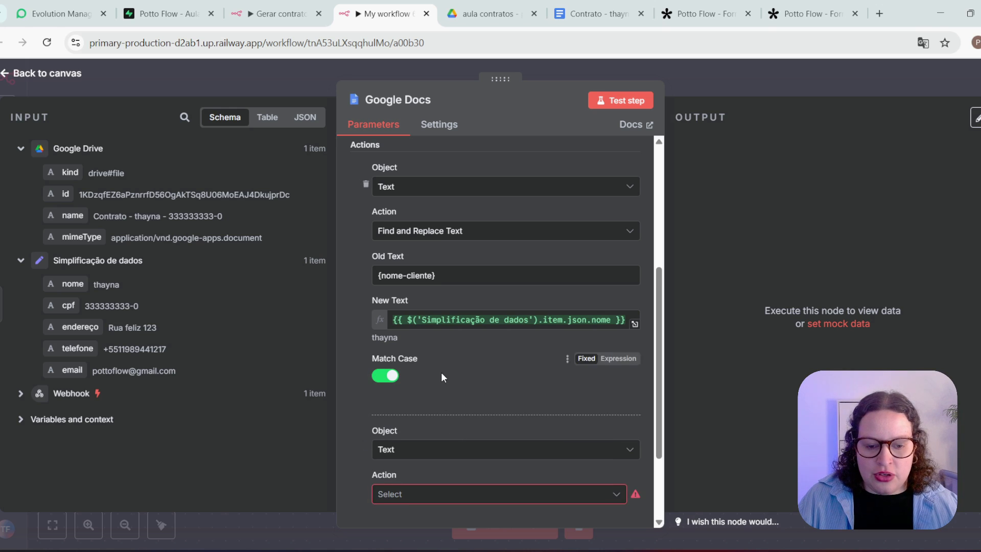
scroll(441, 373, down, 2)
scroll(441, 378, down, 1)
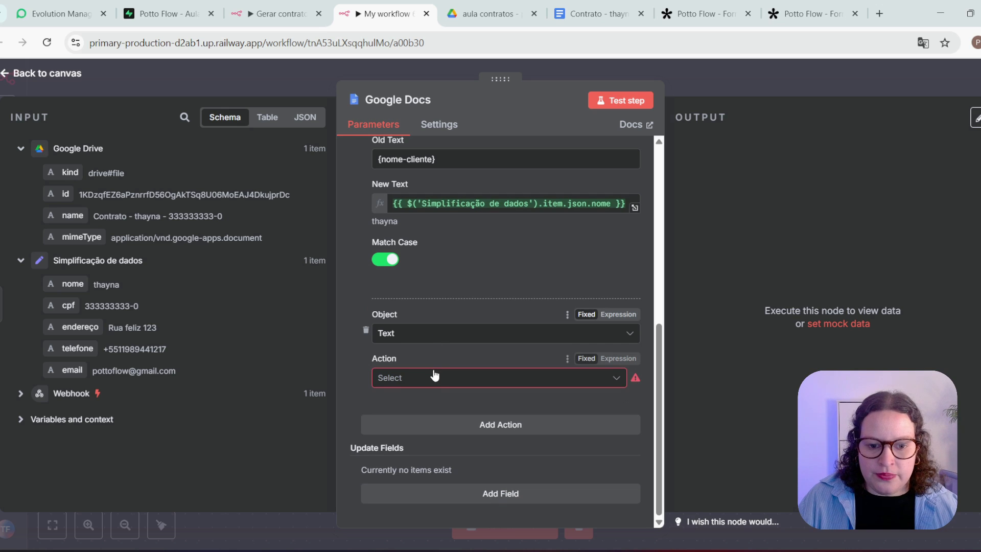
click(428, 380)
click(422, 409)
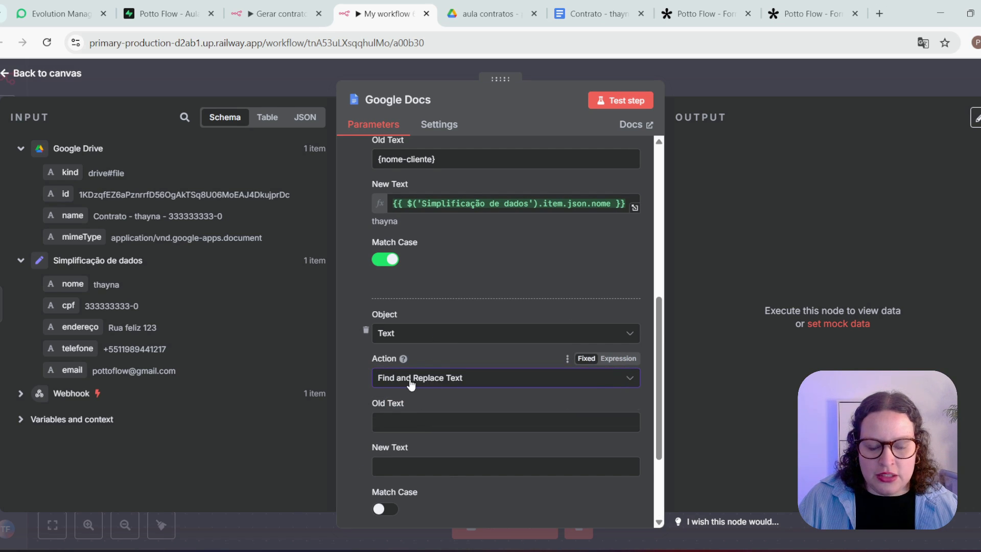
Copy the {cpf-cnpj} placeholder from the contract in Google Docs into the second n8n action's Old Text.
scroll(432, 390, down, 1)
click(409, 354)
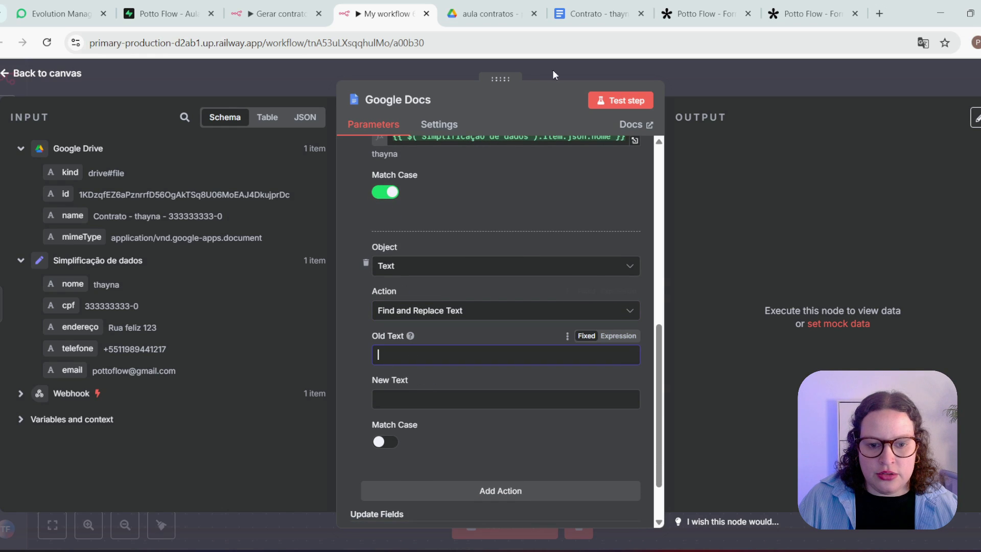
click(599, 13)
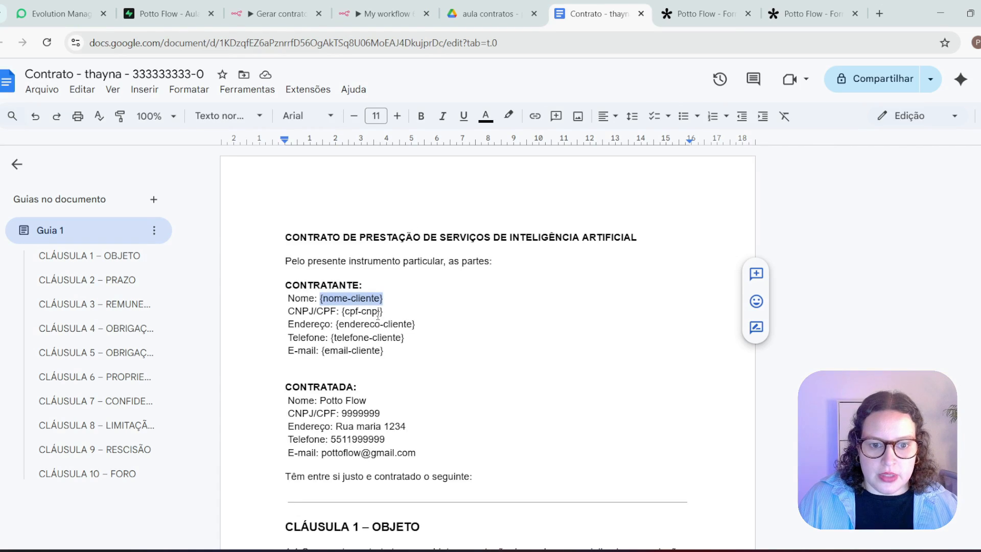
drag(384, 312, 337, 313)
key(ctrl+c)
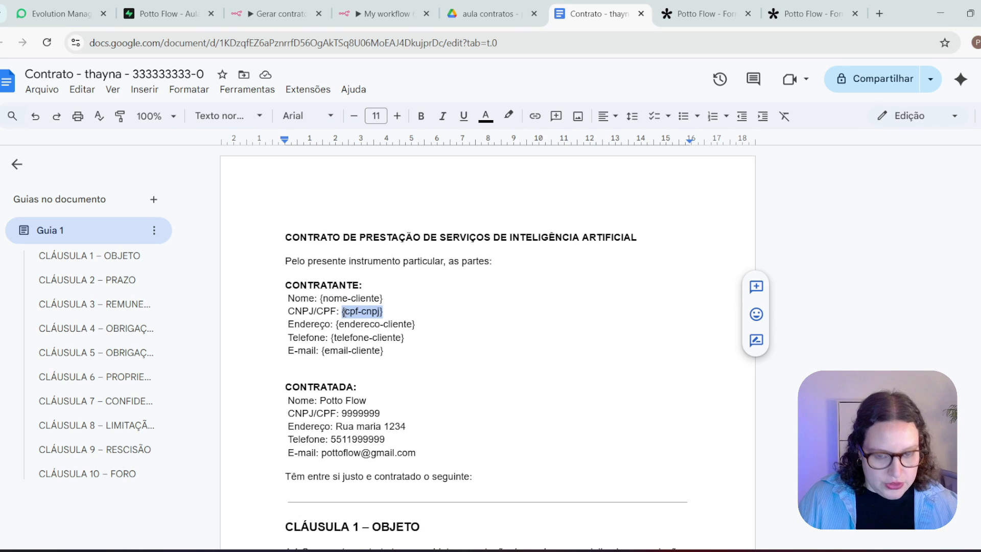
click(383, 14)
key(ctrl+v)
Map the {cpf-cnpj} action's New Text to cpf from Simplificação de dados and enable Match Case.
drag(68, 305, 381, 397)
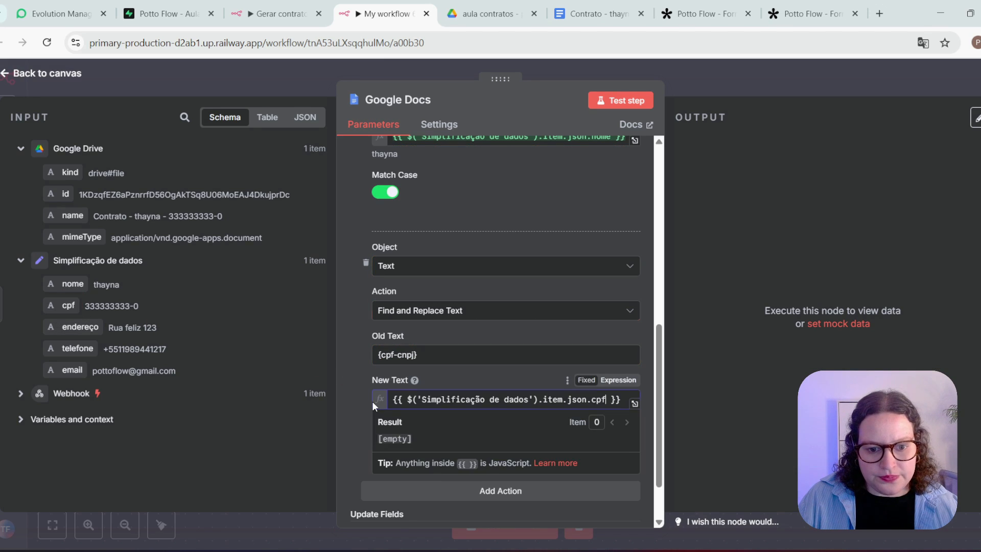
click(353, 379)
scroll(372, 401, down, 2)
click(379, 389)
scroll(460, 399, down, 1)
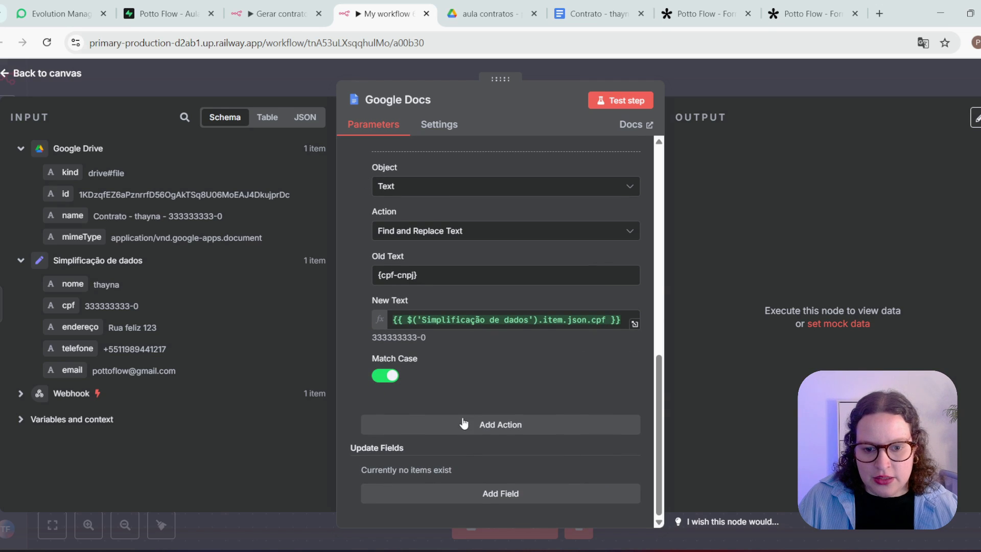
Add a third action on the Text object and set it to Find and Replace Text.
click(463, 423)
scroll(458, 383, down, 2)
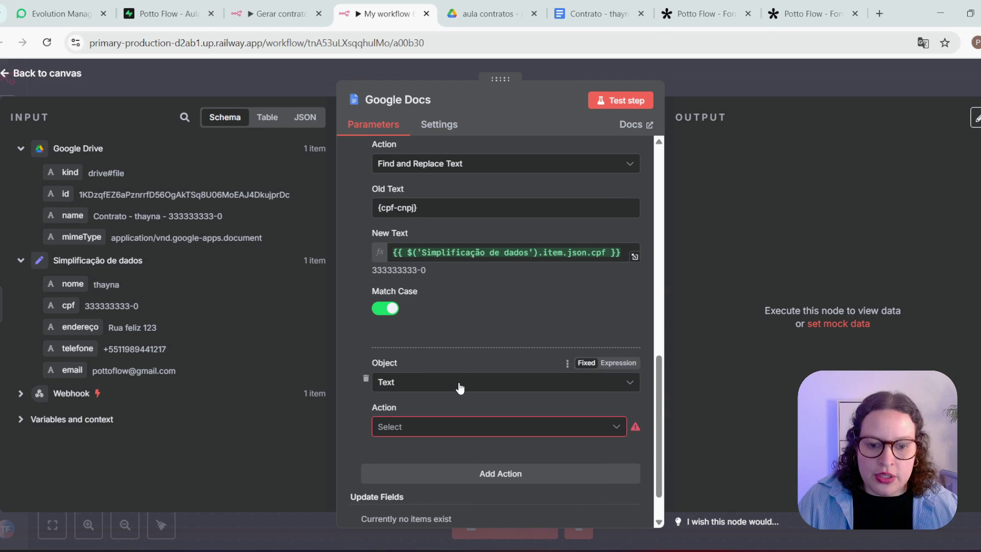
click(459, 387)
scroll(440, 344, down, 2)
click(431, 390)
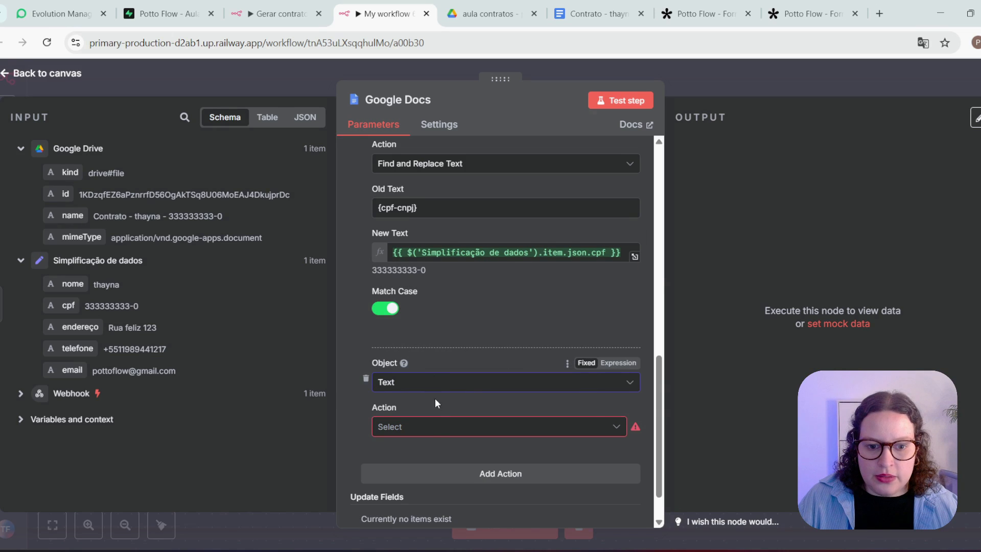
click(423, 427)
click(423, 462)
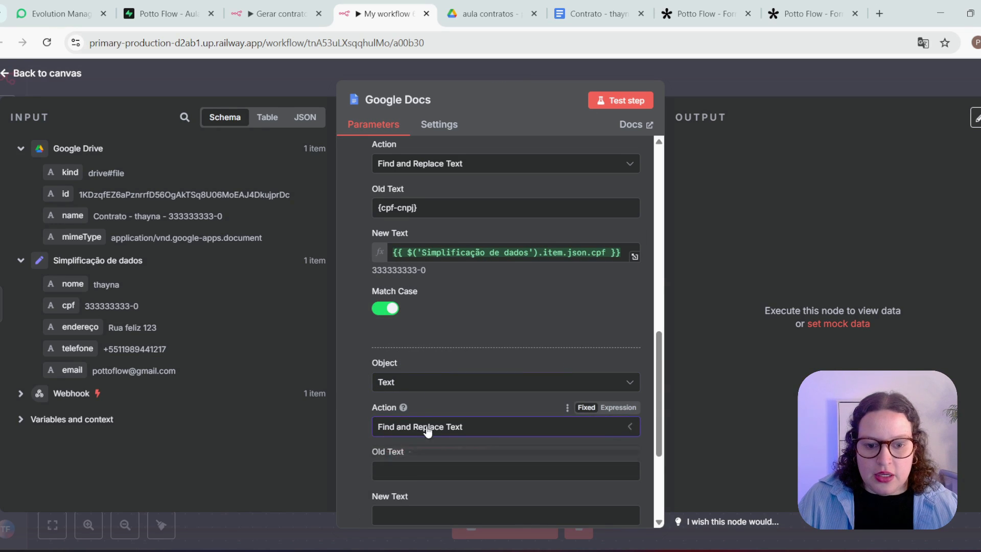
scroll(440, 399, down, 2)
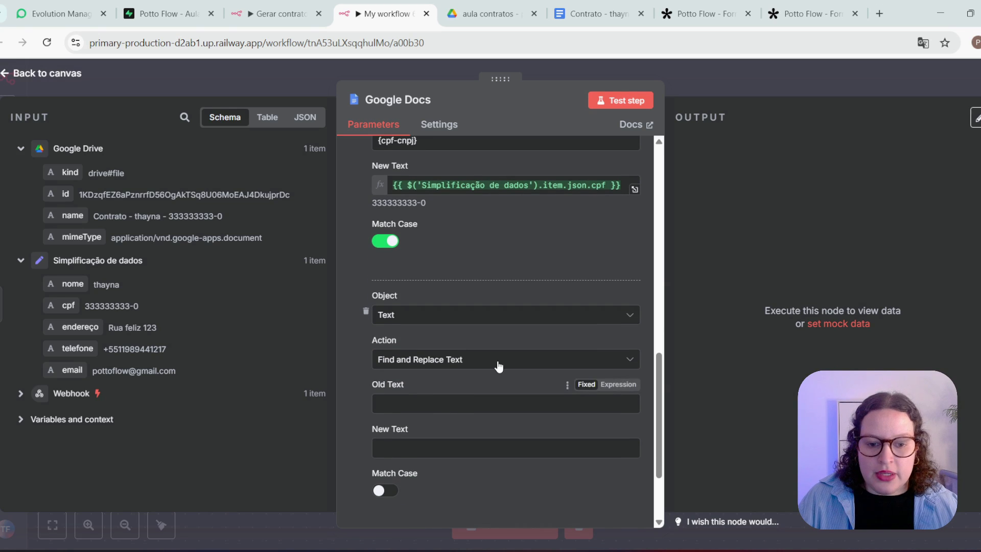
Copy the {endereco-cliente} placeholder from the contract in Google Docs and paste it as the third n8n action's Old Text.
click(593, 14)
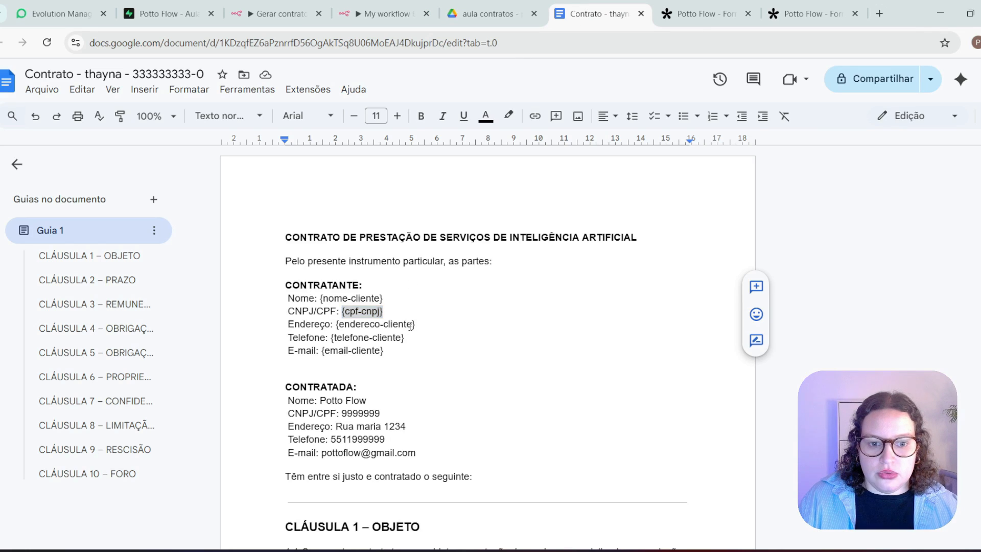
drag(415, 325, 335, 327)
key(ctrl+c)
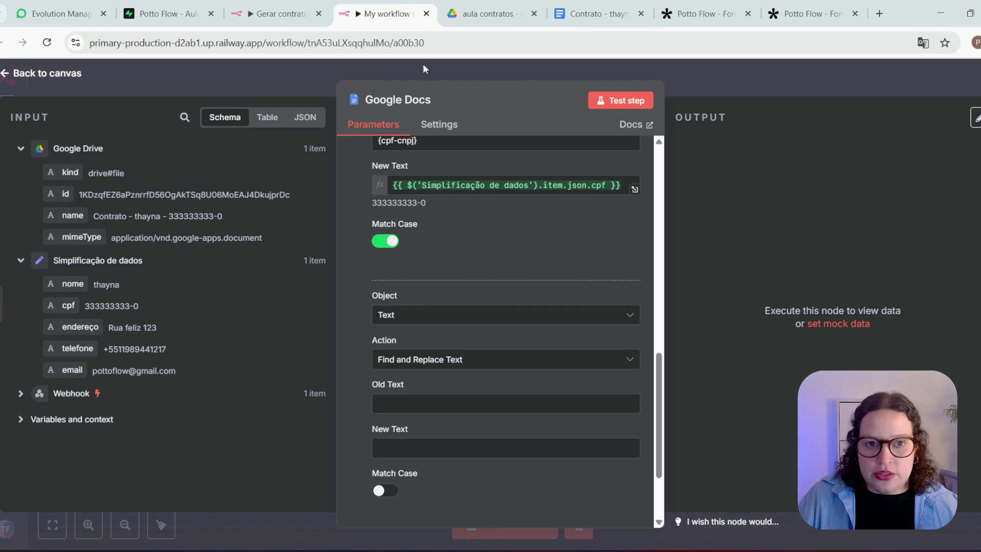
click(394, 14)
click(416, 403)
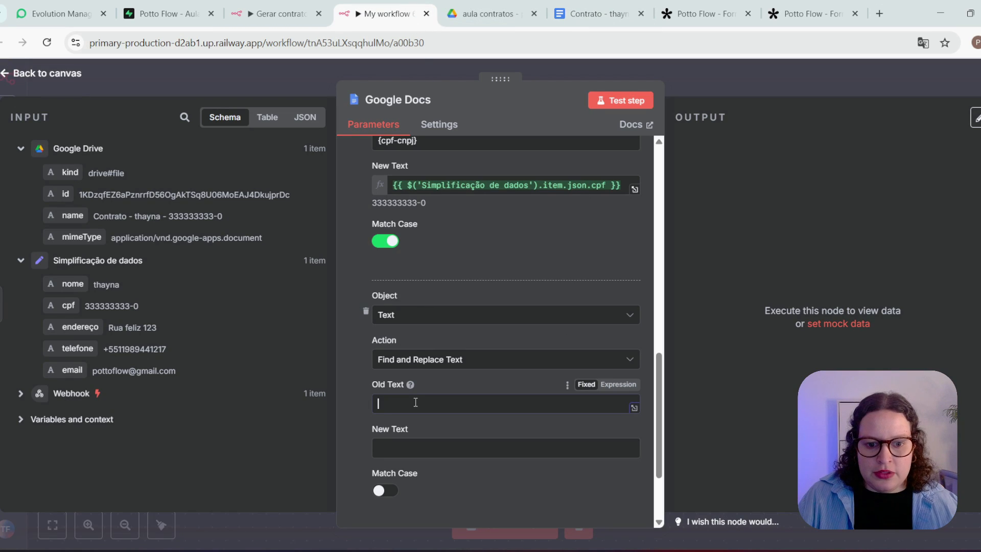
key(ctrl+v)
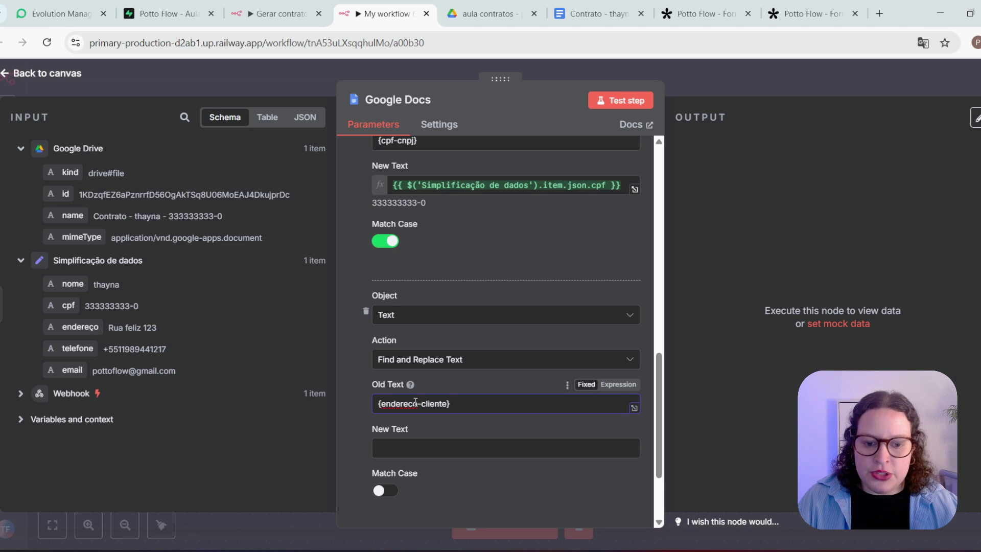
Map the {endereco-cliente} action's New Text to endereço from Simplificação de dados and enable Match Case.
click(361, 367)
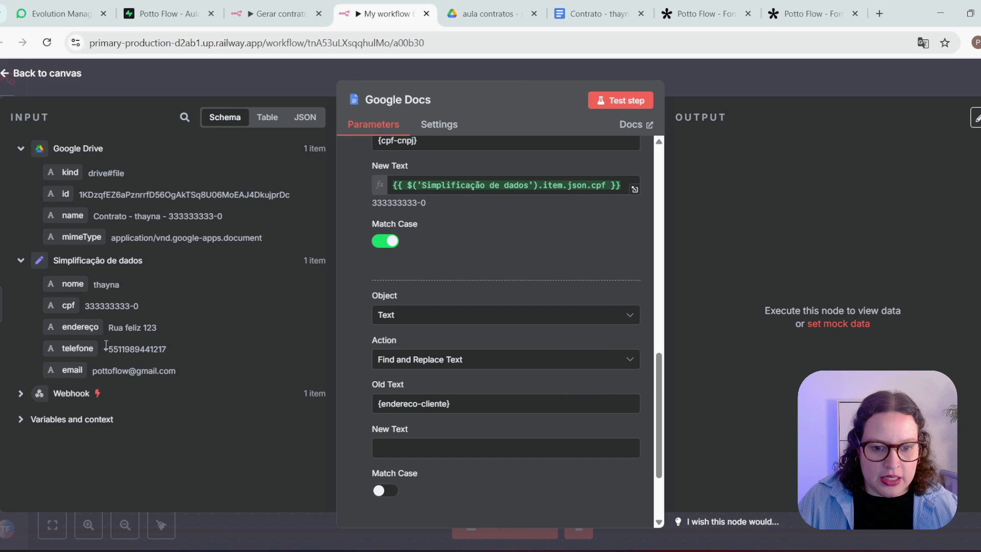
drag(81, 327, 381, 446)
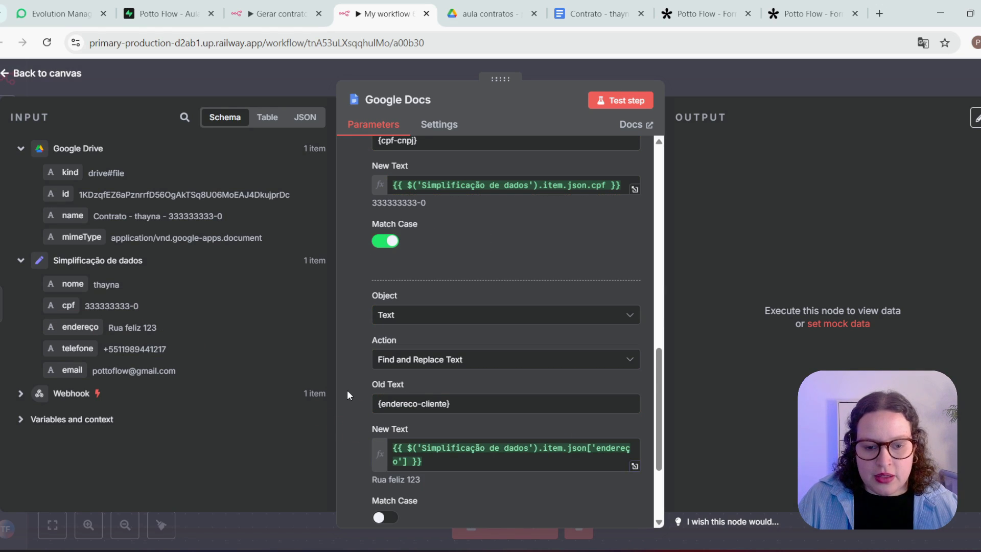
scroll(348, 391, down, 1)
click(386, 451)
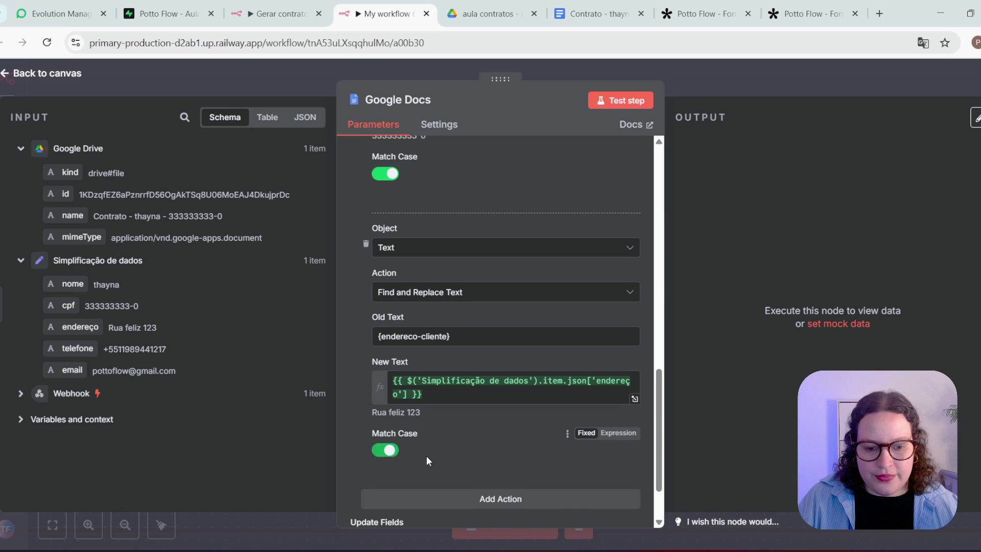
Add a fourth Find and Replace Text action below the {endereco-cliente} replacement.
click(453, 498)
scroll(470, 423, down, 3)
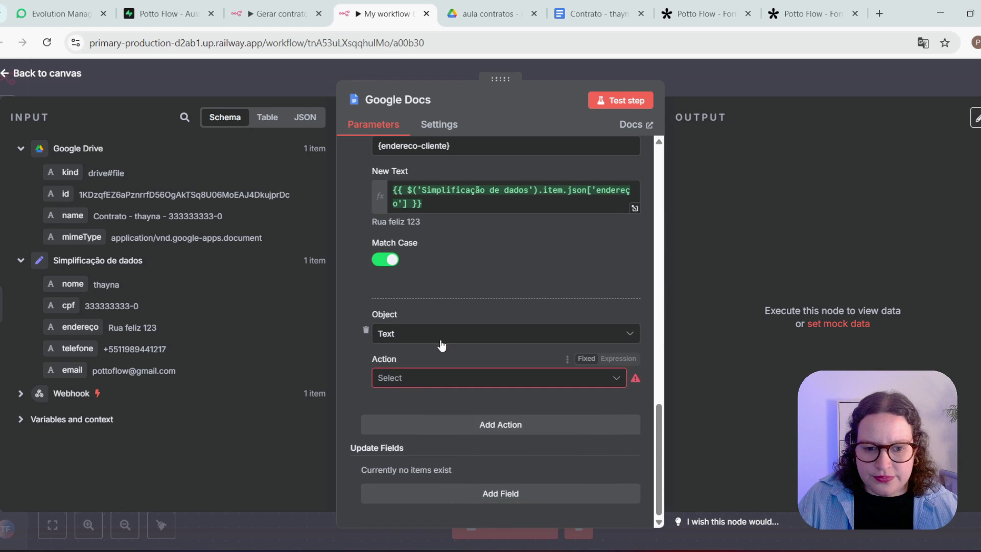
click(434, 377)
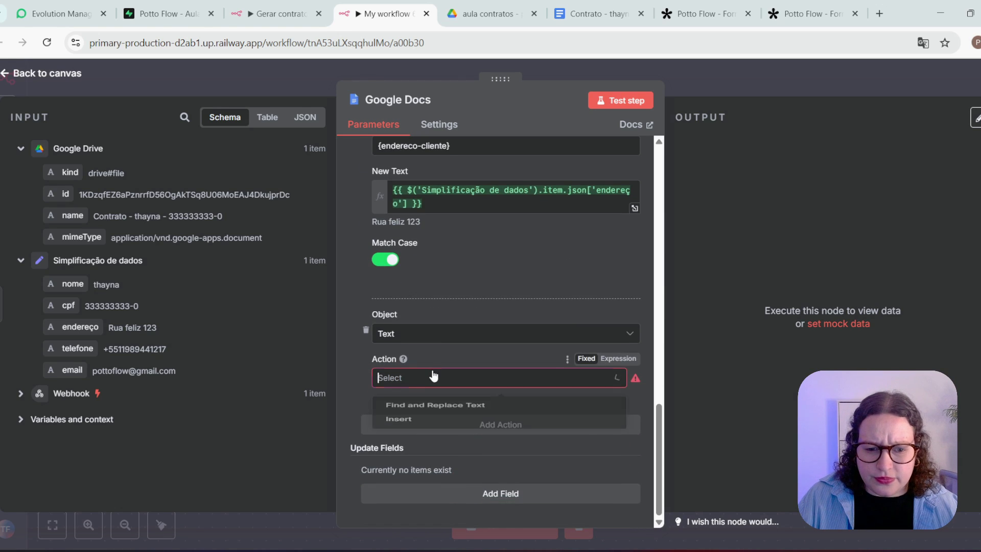
click(430, 411)
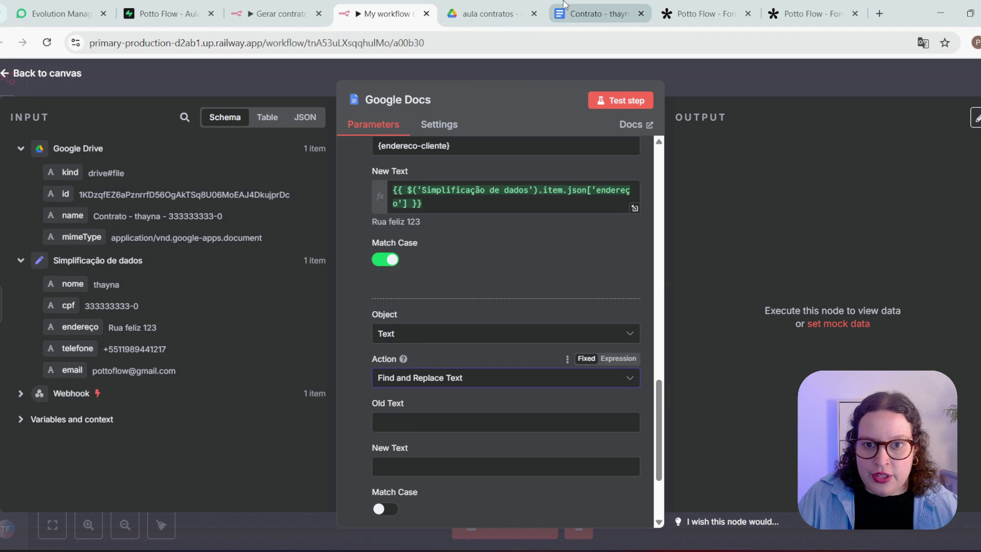
Copy the {telefone-cliente} placeholder from the contract in Google Docs and paste it as the fourth n8n action's Old Text.
click(598, 14)
drag(405, 338, 340, 337)
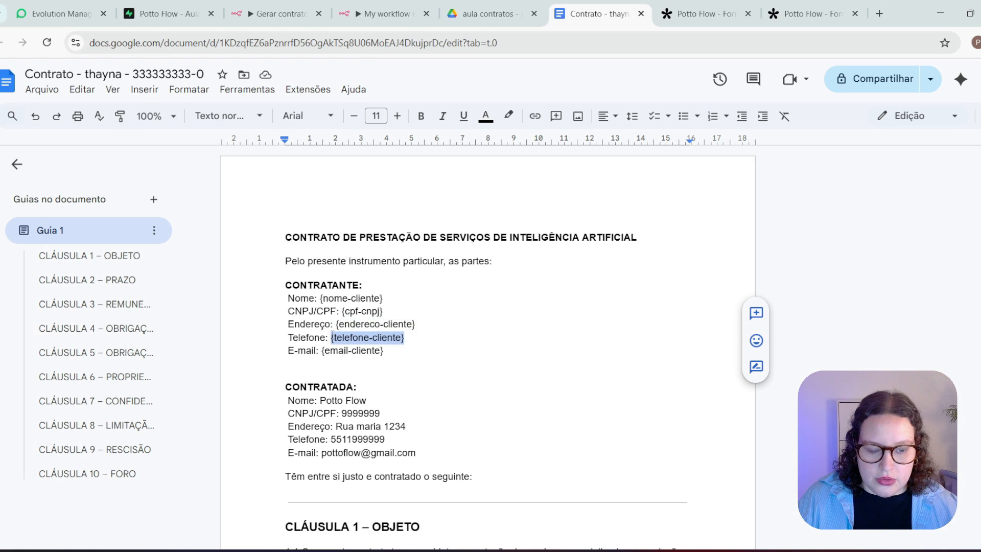
click(384, 14)
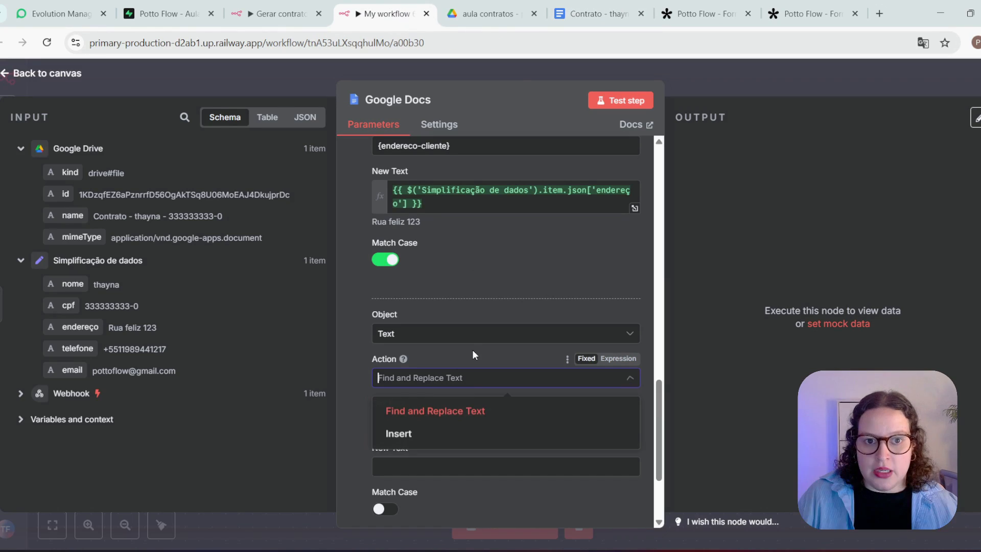
click(402, 422)
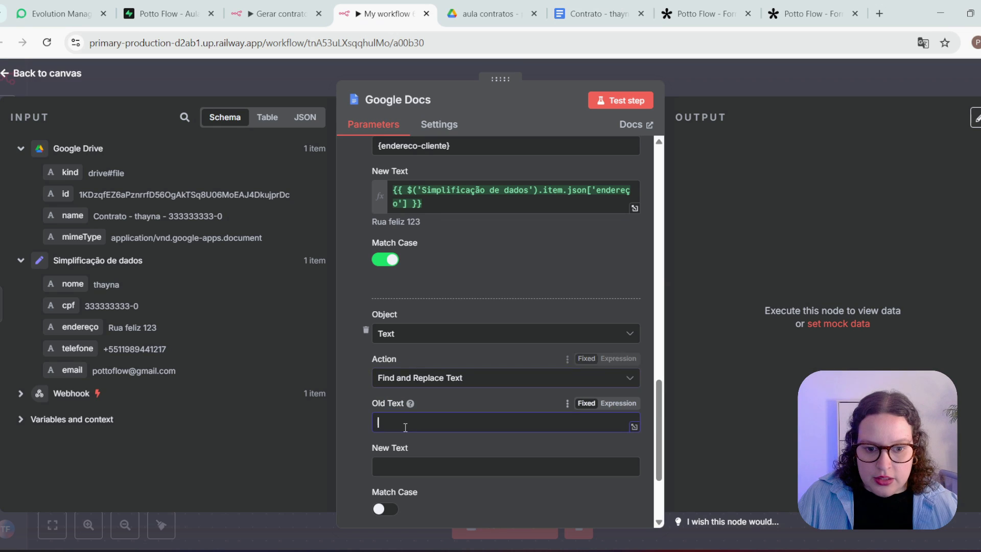
text({telefone-cliente})
Map the {telefone-cliente} action's New Text to telefone from Simplificação de dados and enable Match Case.
drag(76, 349, 403, 460)
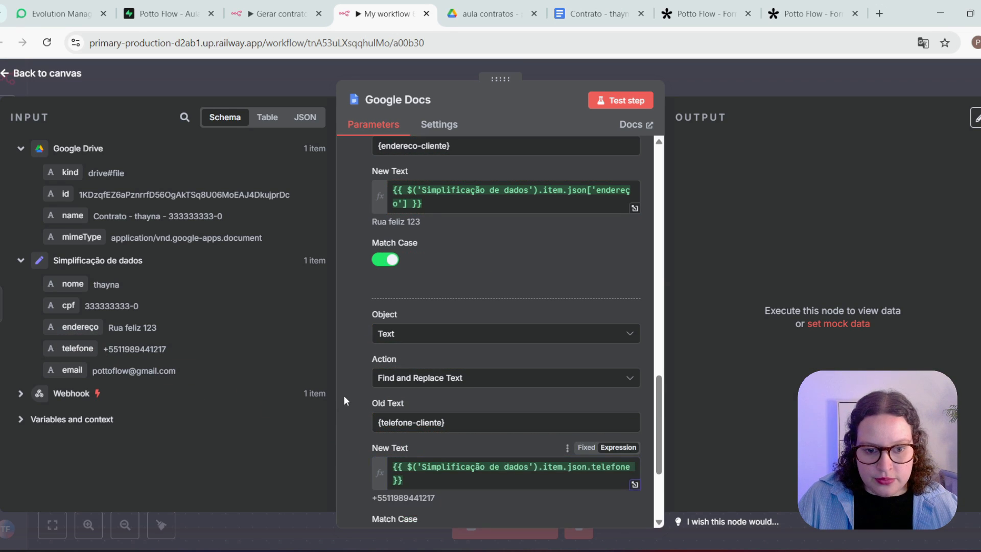
scroll(358, 406, down, 2)
scroll(361, 413, down, 1)
click(380, 403)
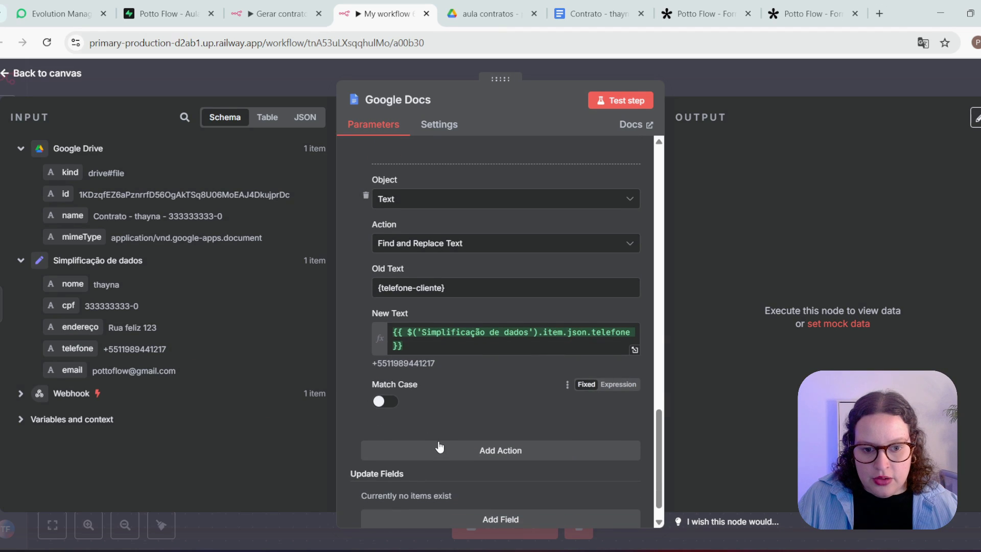
Add a fifth action on the Text object and set it to Find and Replace Text.
click(443, 453)
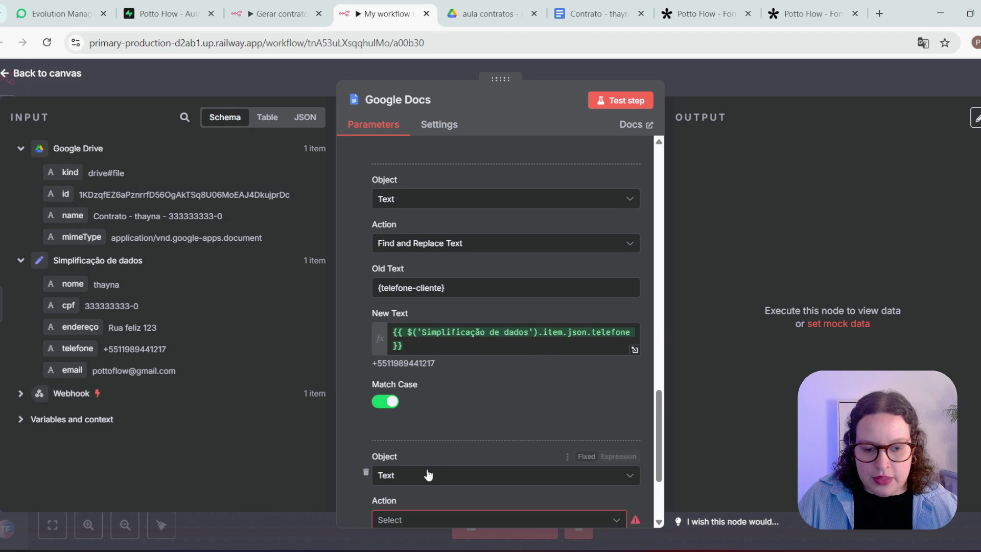
scroll(437, 423, down, 3)
click(450, 392)
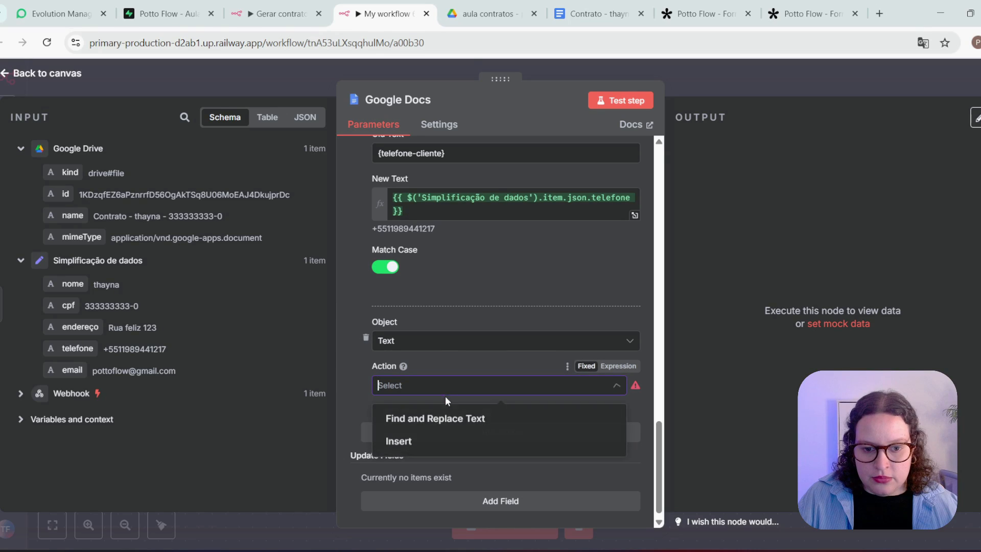
click(438, 420)
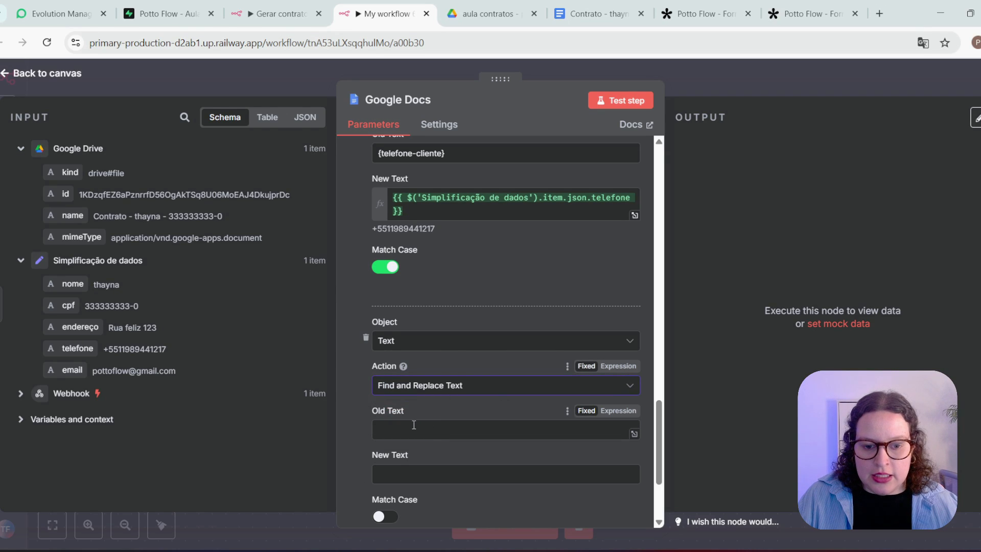
Copy the {email-cliente} placeholder from the contract in Google Docs and paste it as the fifth n8n action's Old Text.
click(598, 13)
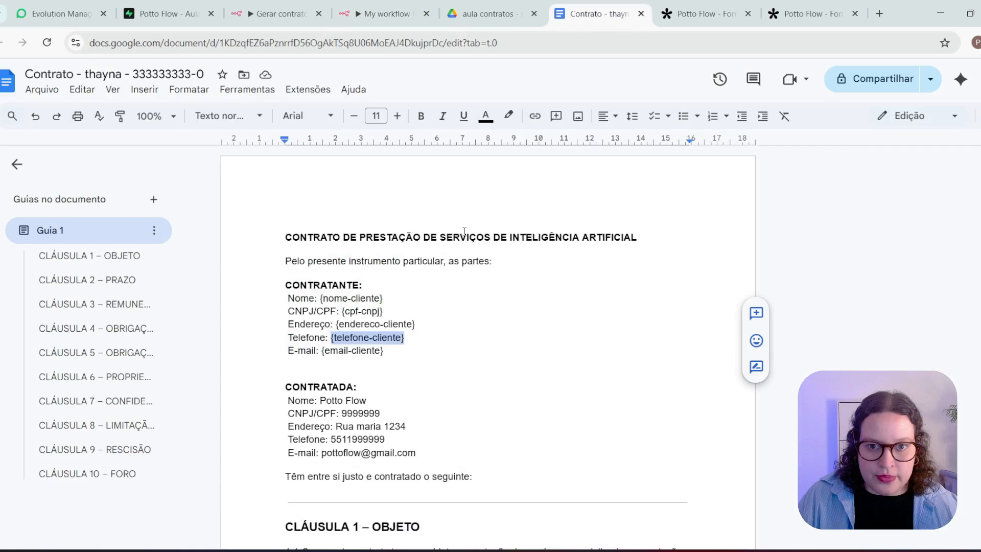
drag(386, 350, 323, 350)
key(ctrl+c)
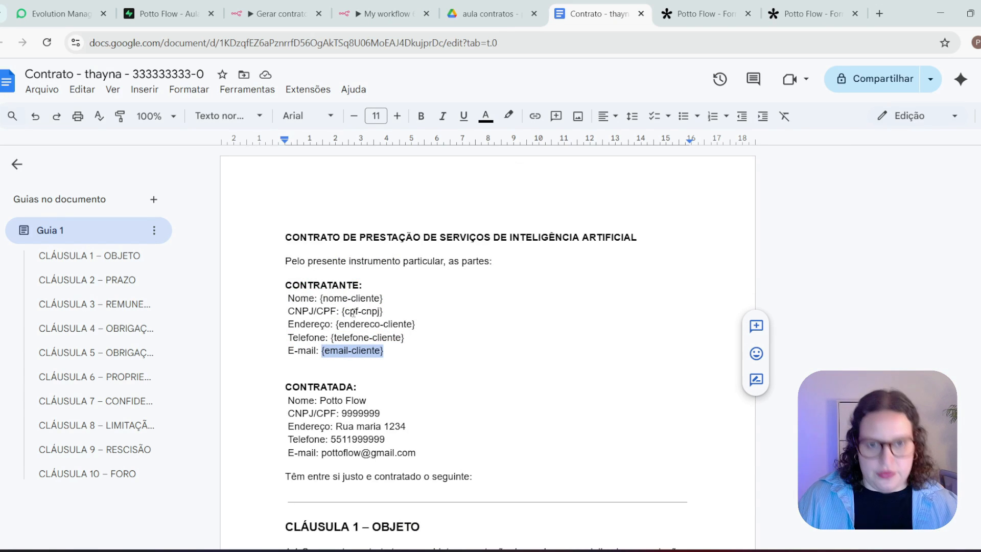
click(357, 16)
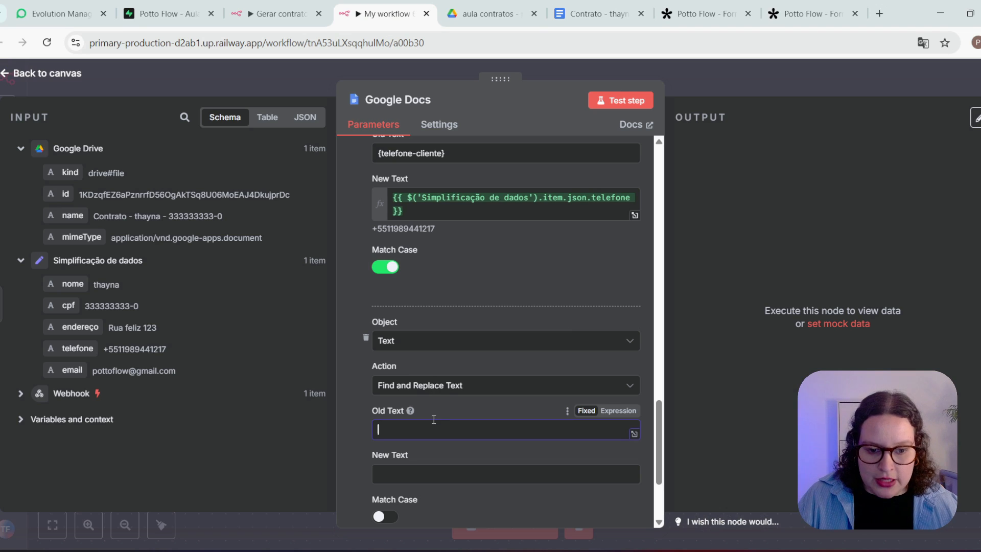
key(ctrl+v)
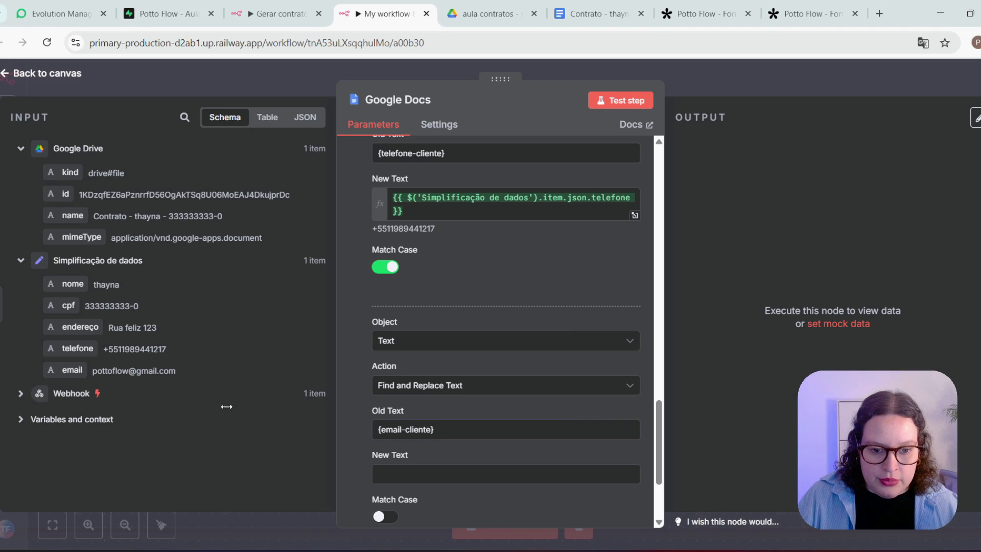
Map the {email-cliente} action's New Text to email from Simplificação de dados and enable Match Case.
drag(73, 370, 393, 470)
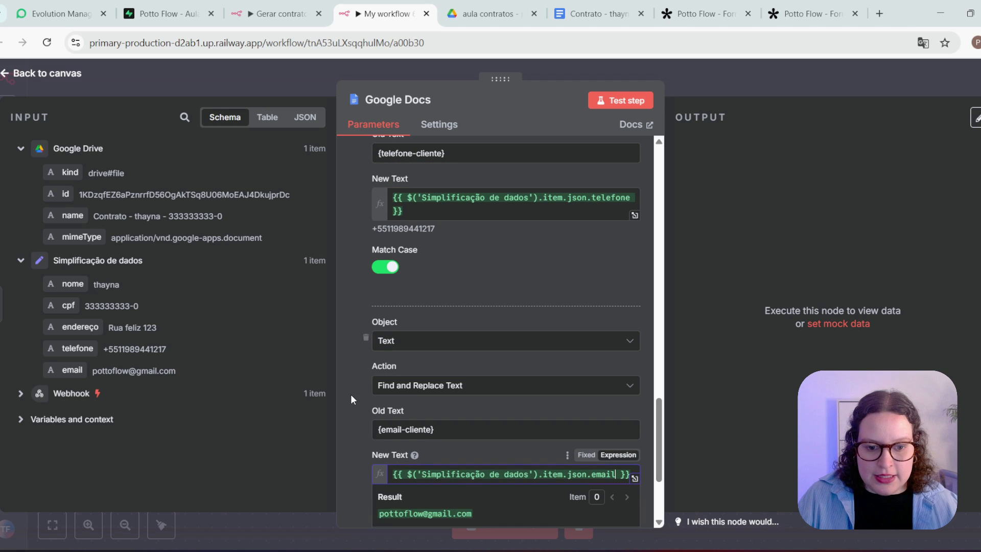
scroll(368, 460, down, 3)
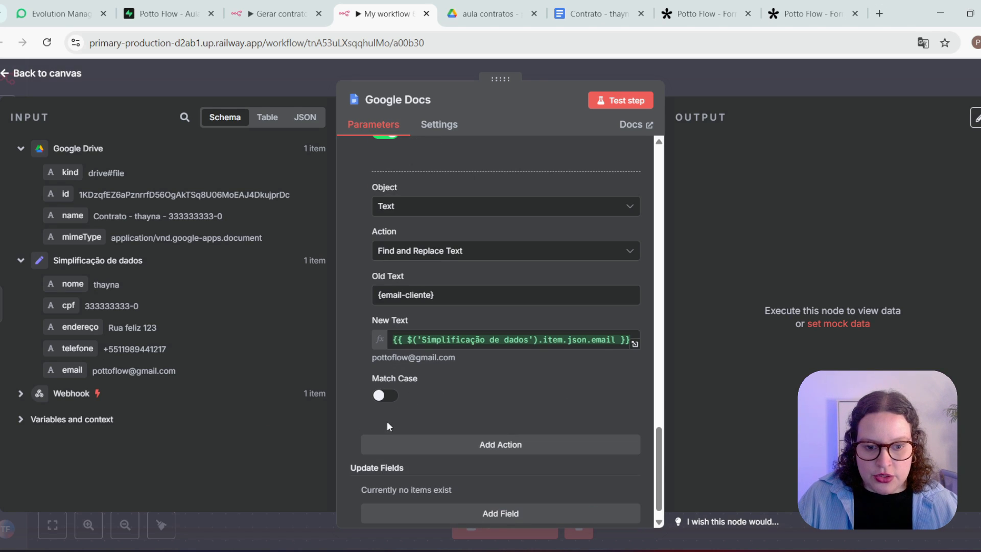
click(383, 395)
scroll(438, 343, down, 1)
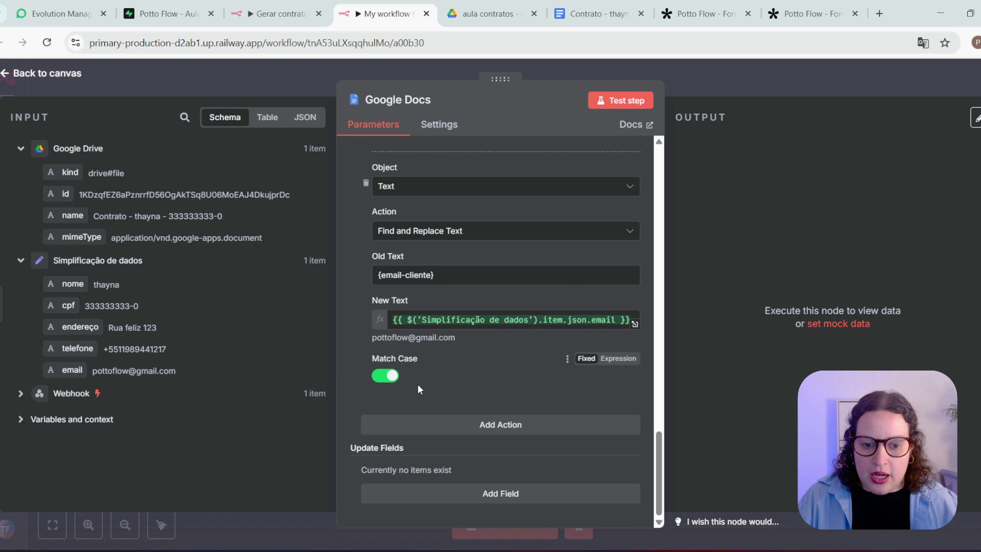
Look back over the replacement actions and run a test of the Google Docs update node.
scroll(418, 384, up, 2)
scroll(417, 385, up, 15)
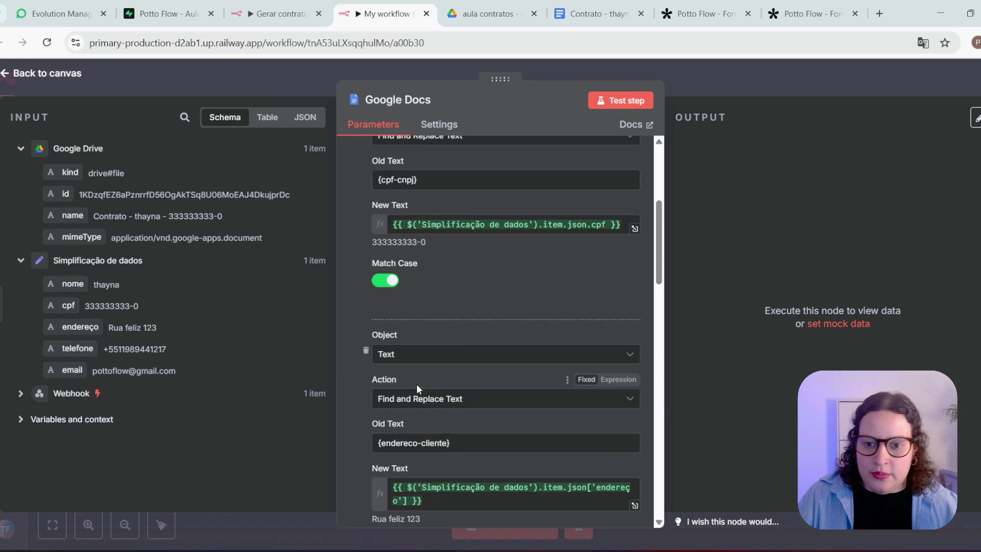
scroll(424, 358, up, 8)
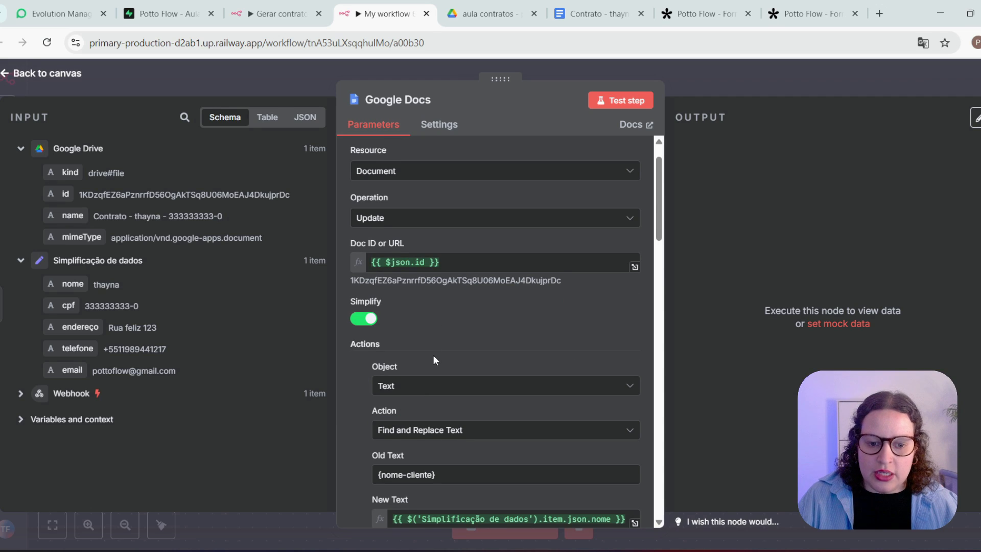
scroll(433, 354, up, 2)
scroll(433, 355, up, 1)
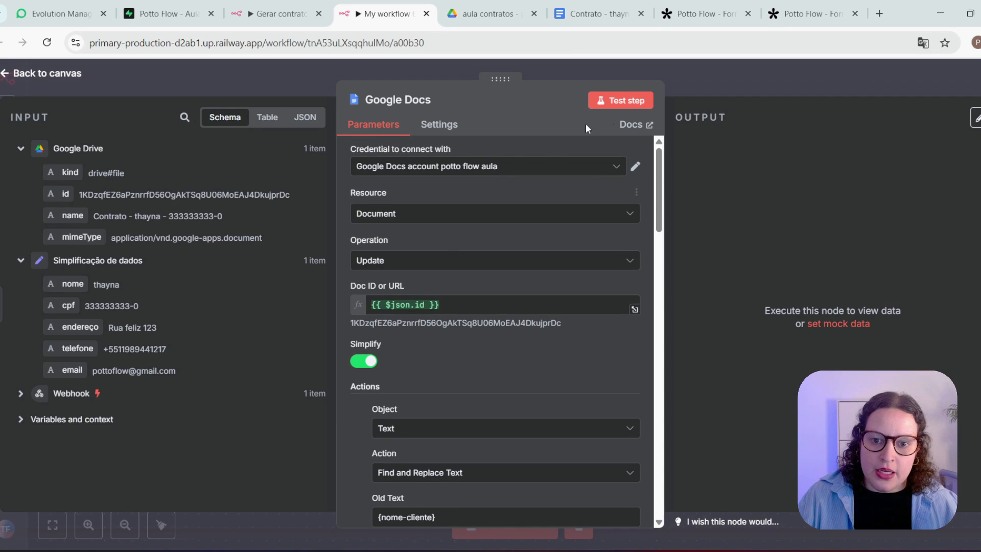
click(616, 105)
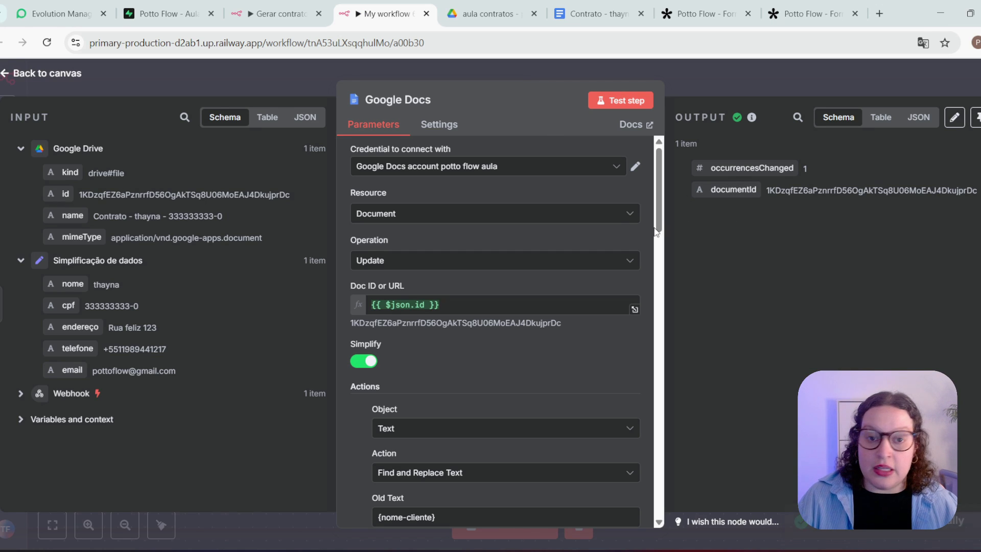
Switch to the contract in Google Docs and check the replaced client details under CONTRATANTE and the clauses below.
click(582, 15)
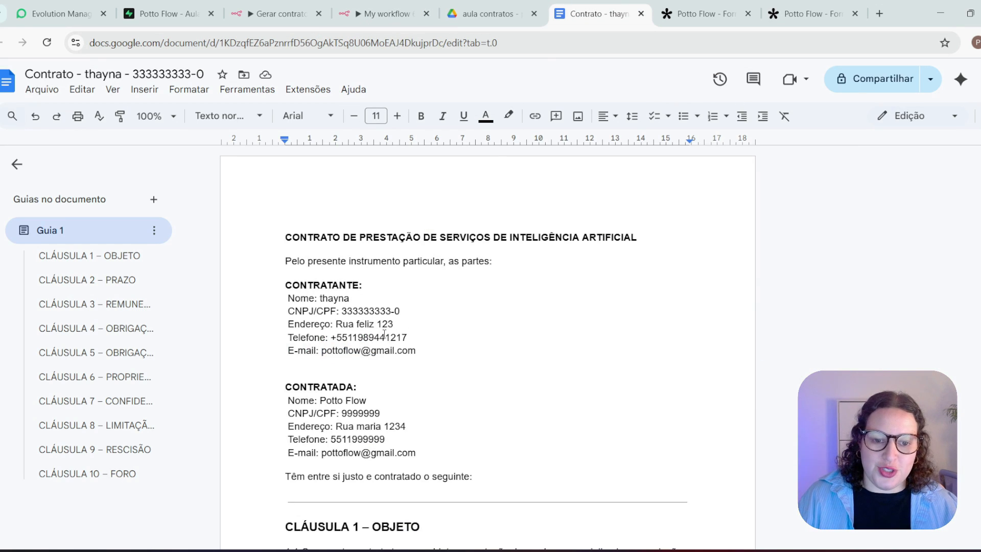
click(357, 300)
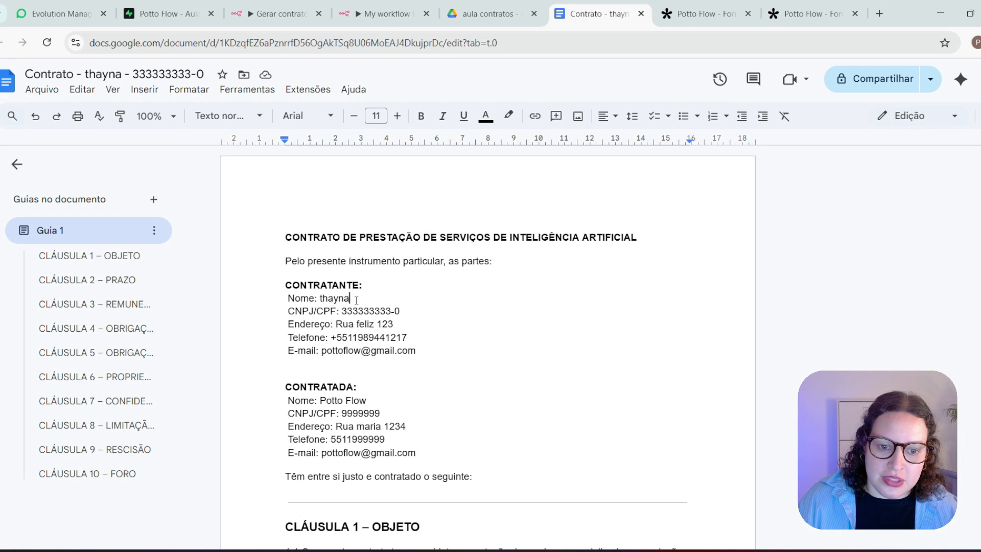
click(370, 326)
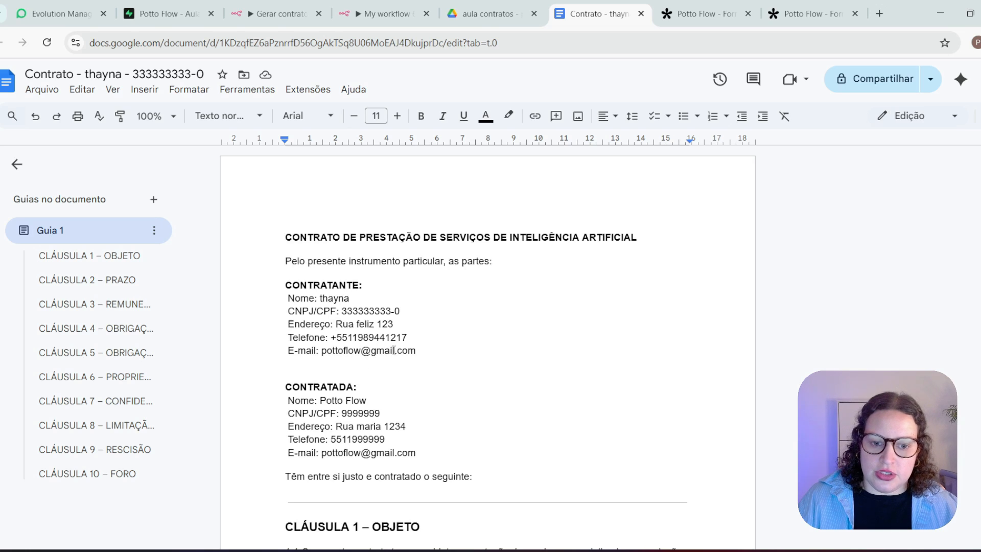
click(368, 311)
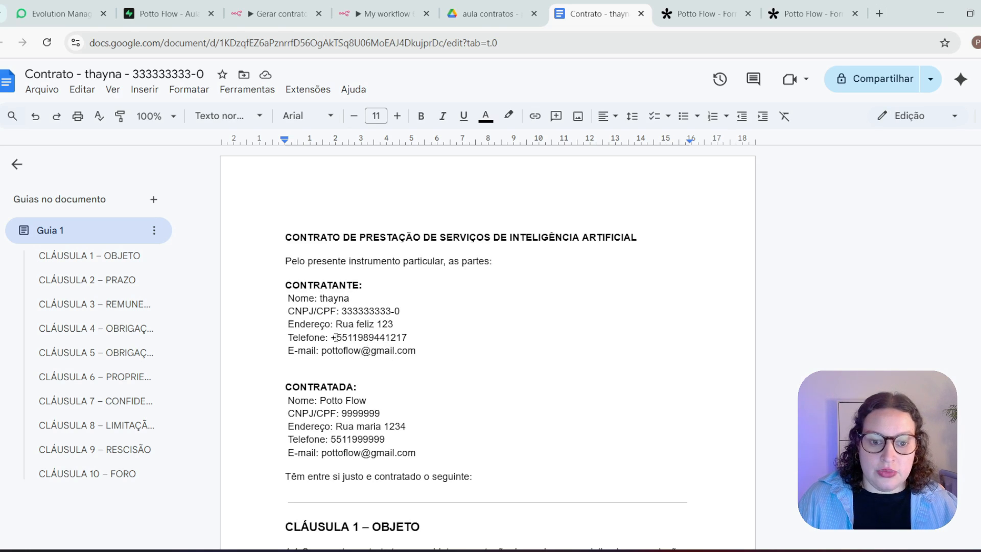
scroll(368, 304, down, 3)
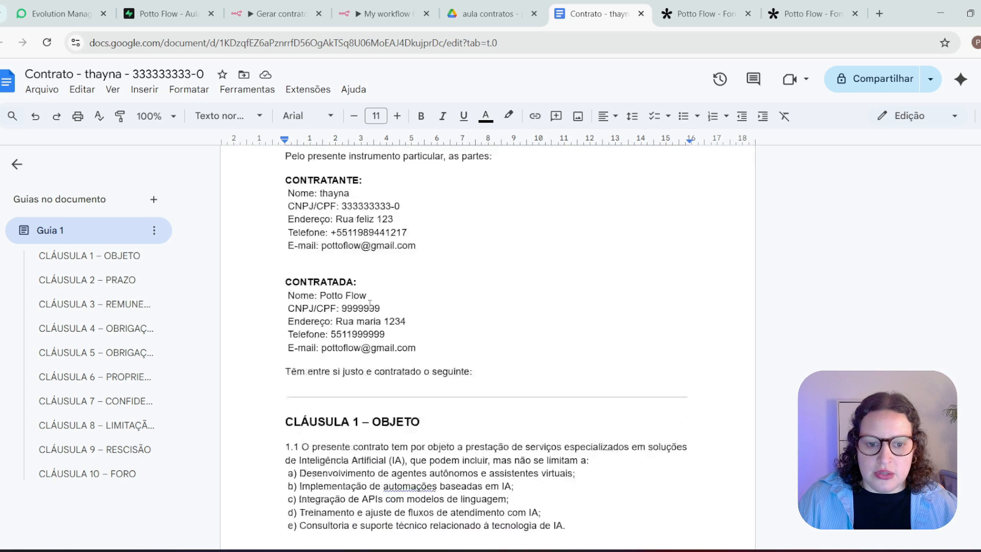
scroll(369, 305, down, 10)
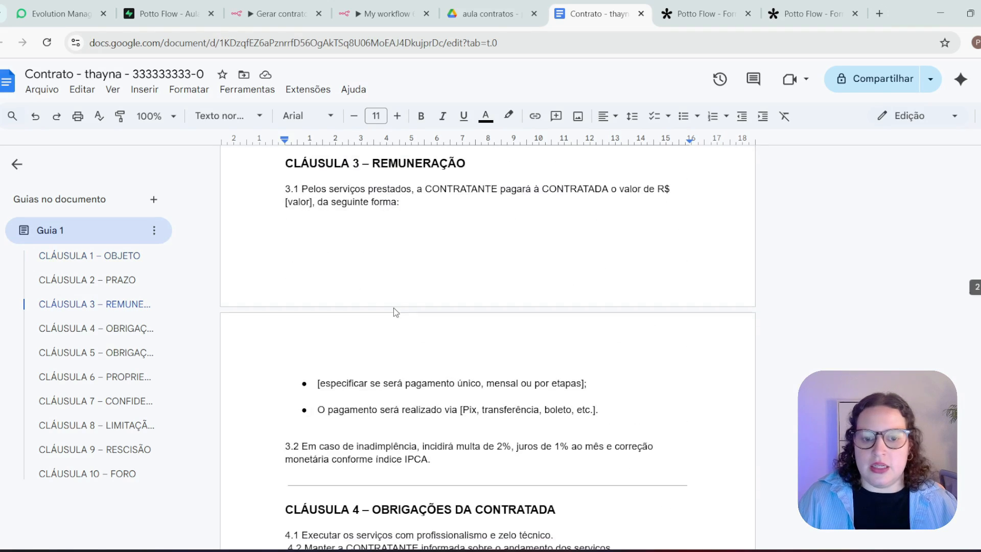
scroll(390, 314, up, 13)
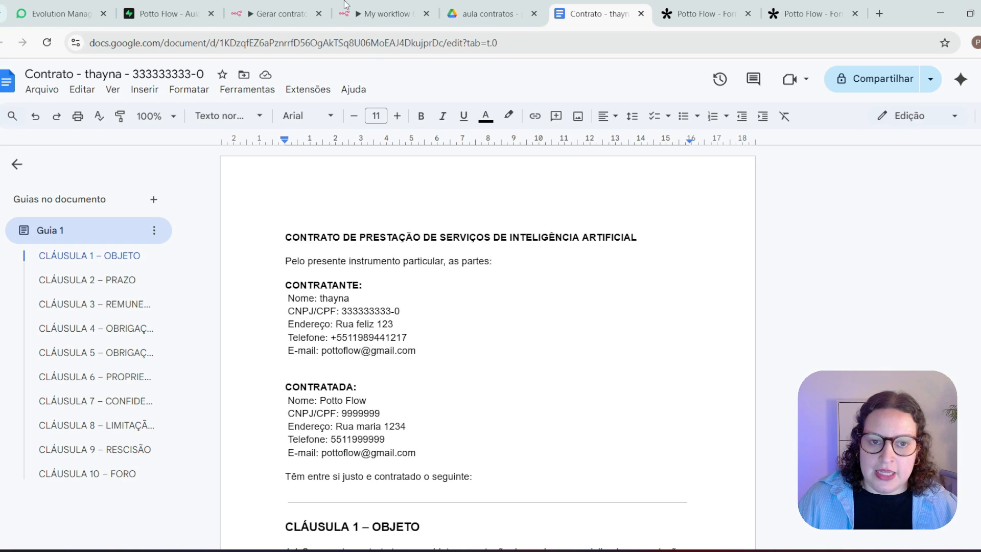
Return to the n8n canvas and add a Google Drive Download file node after Google Docs.
click(386, 14)
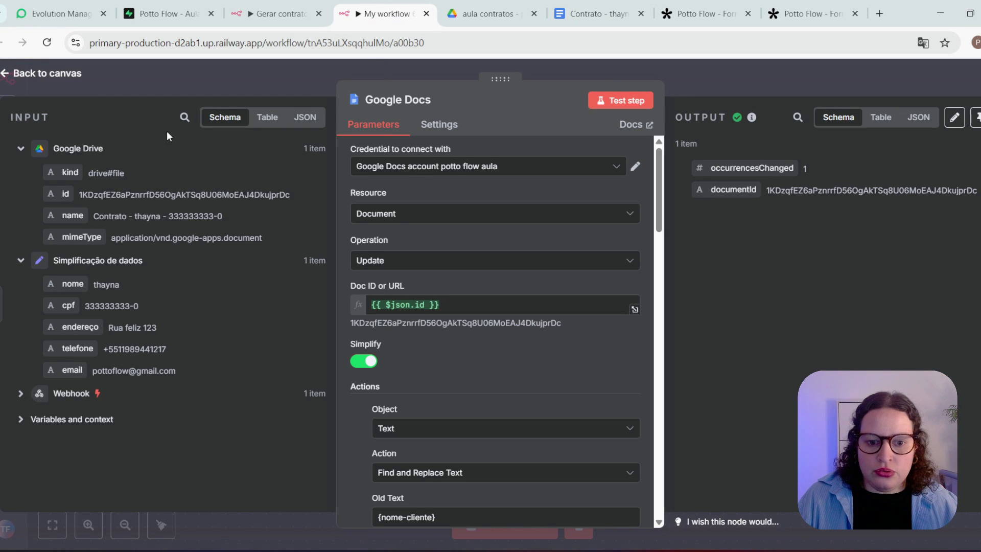
click(61, 76)
drag(607, 232, 351, 207)
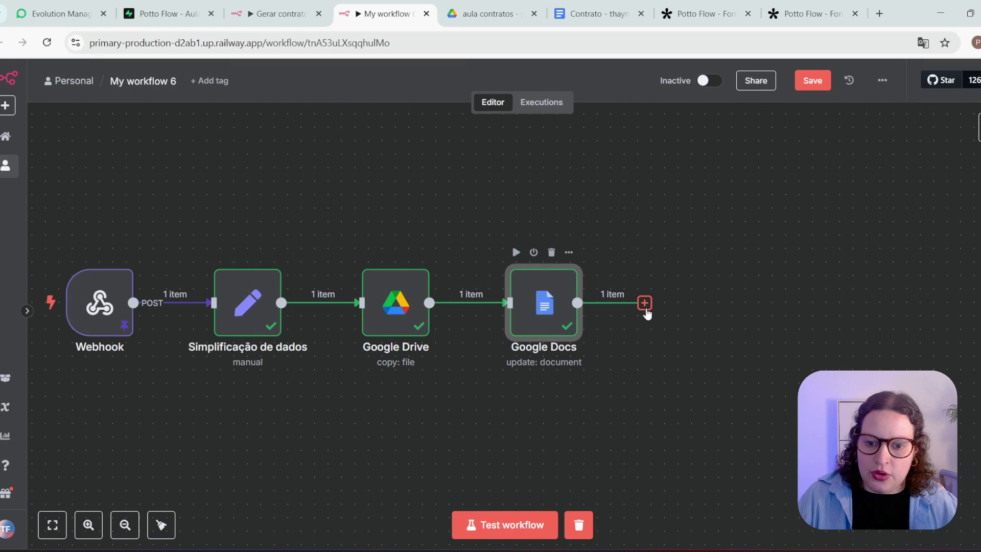
click(646, 311)
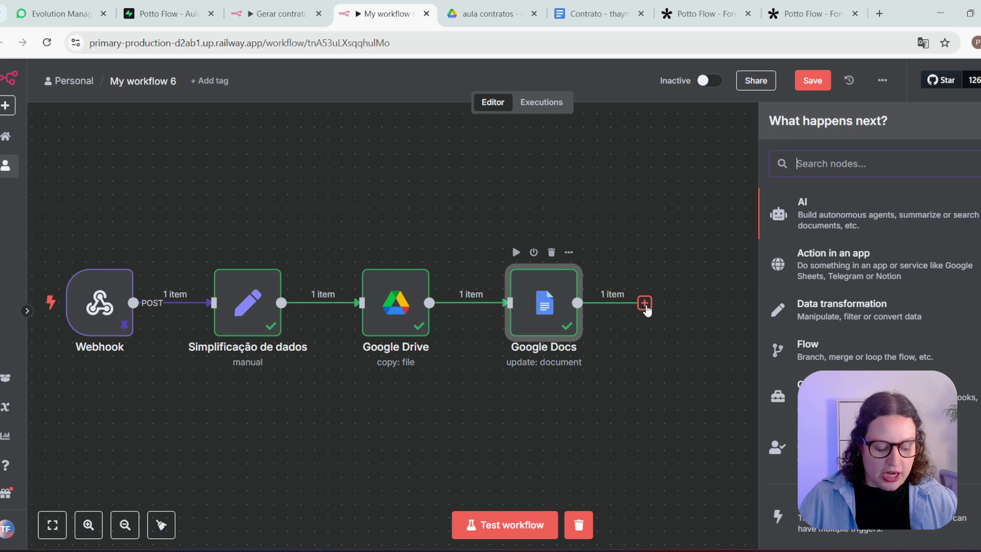
text(dr)
click(840, 209)
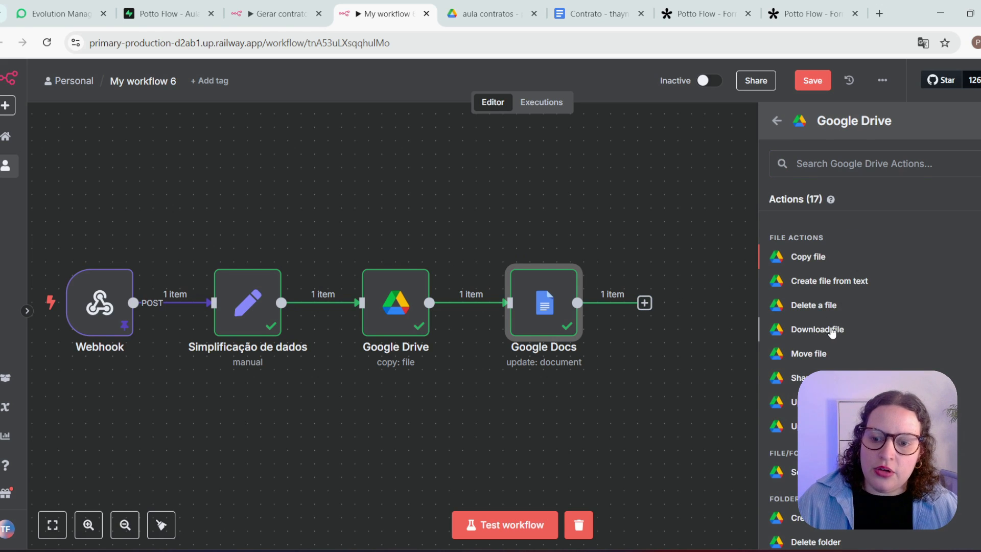
click(833, 329)
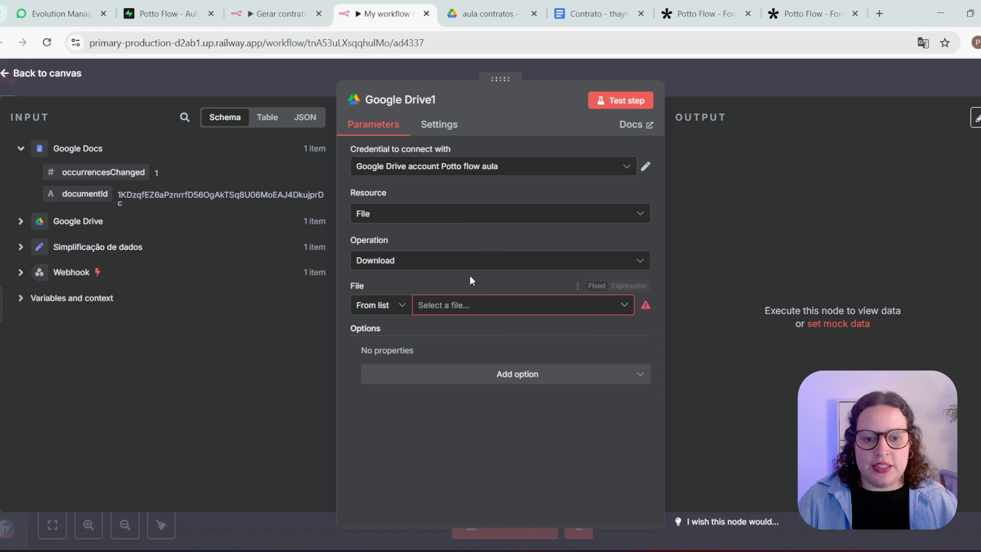
Set the download node's File to By ID and map it to documentId from the Google Docs output.
click(377, 310)
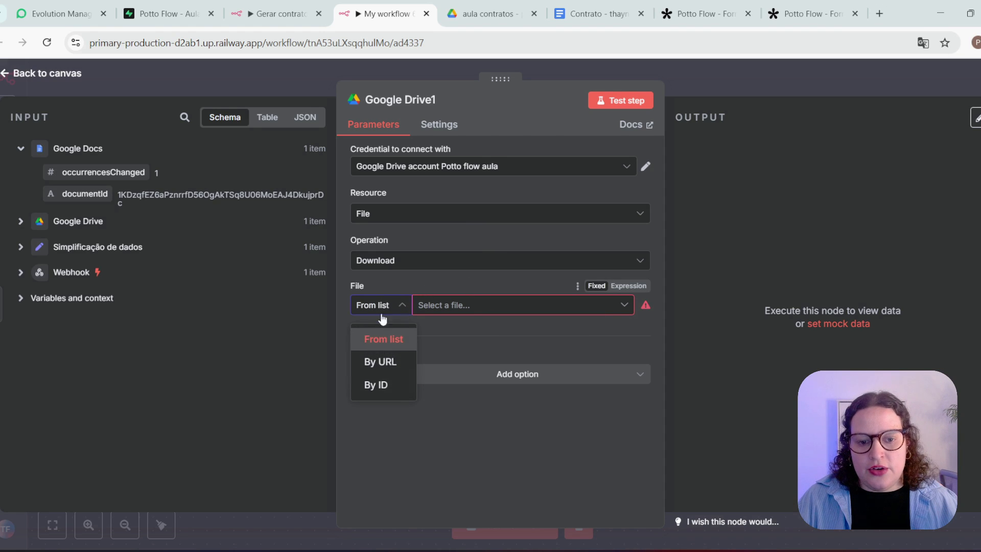
click(380, 386)
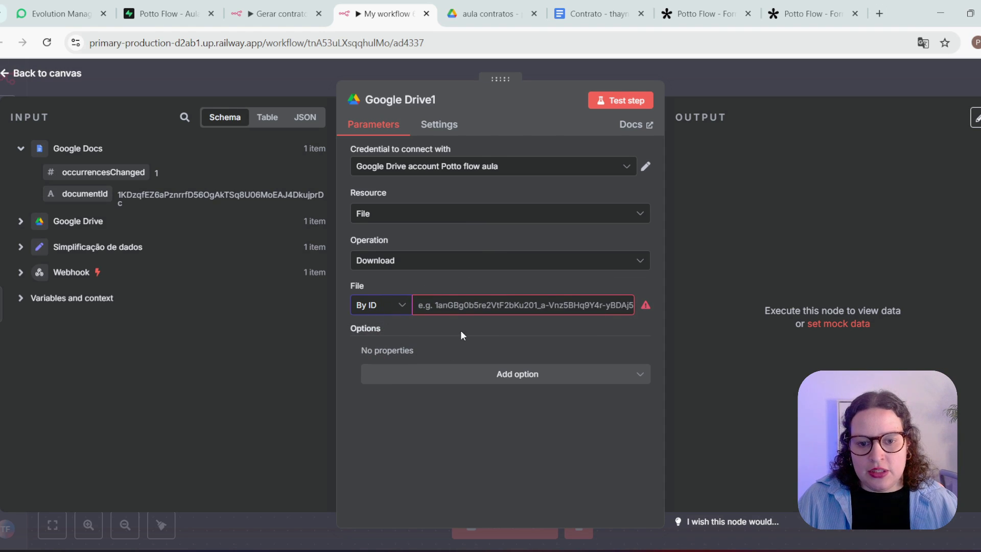
click(463, 307)
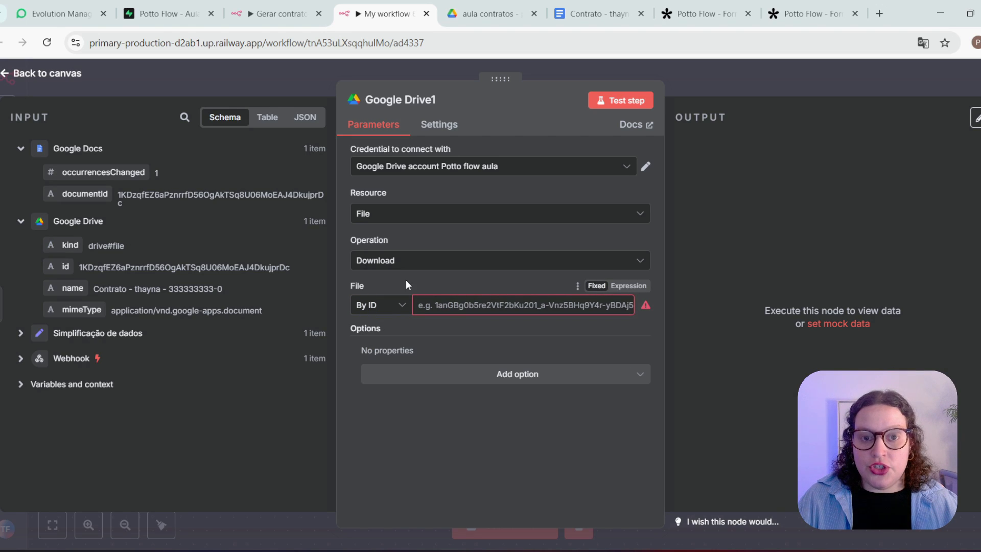
drag(89, 194, 474, 310)
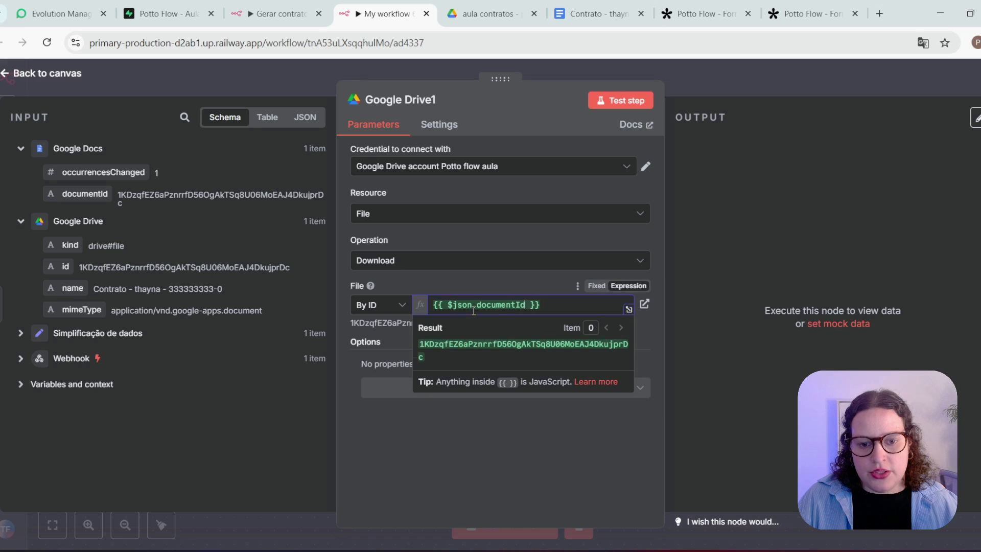
Add a Google File Conversion option to the download node and set Google Docs files to convert to PDF.
click(470, 281)
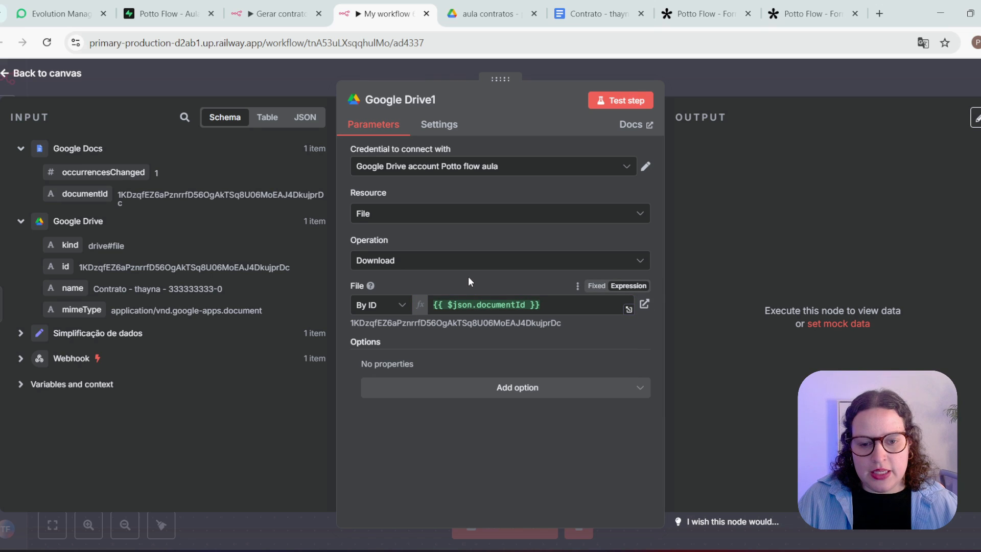
click(458, 398)
click(444, 446)
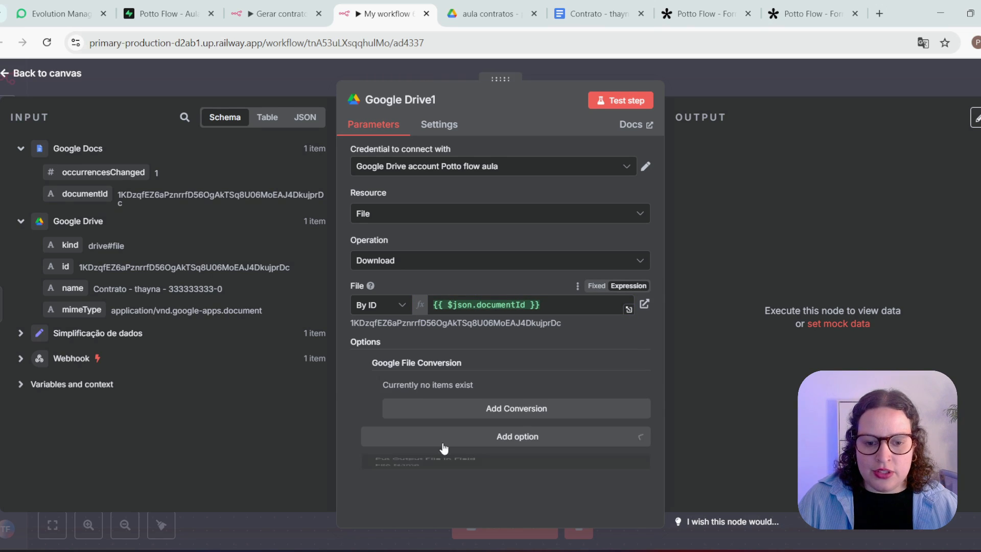
click(460, 409)
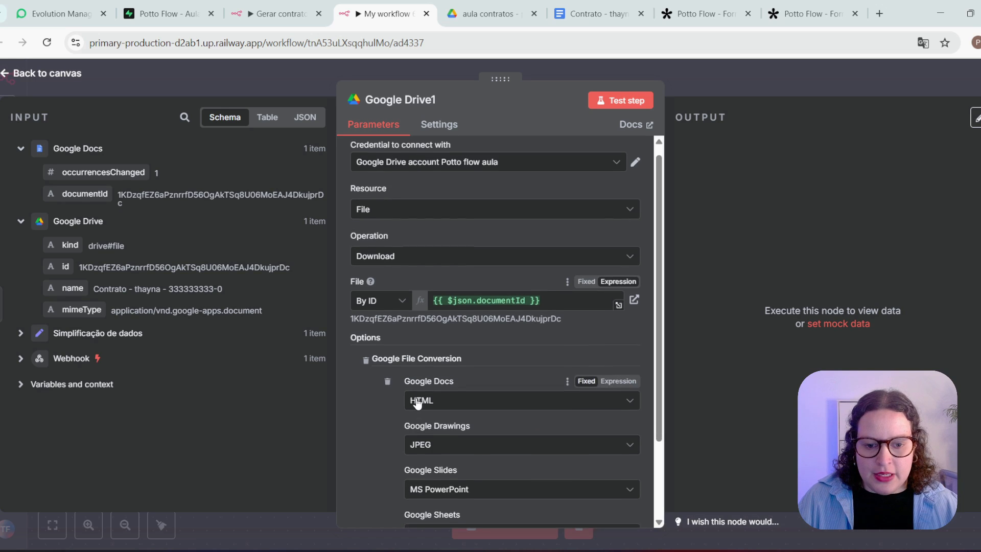
scroll(425, 348, down, 1)
click(446, 339)
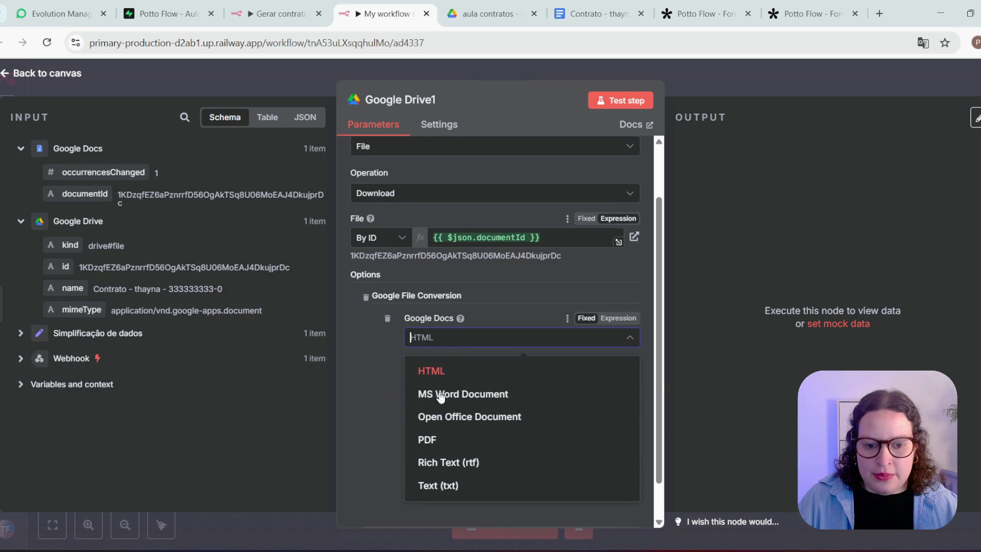
click(440, 440)
mouse_move(461, 317)
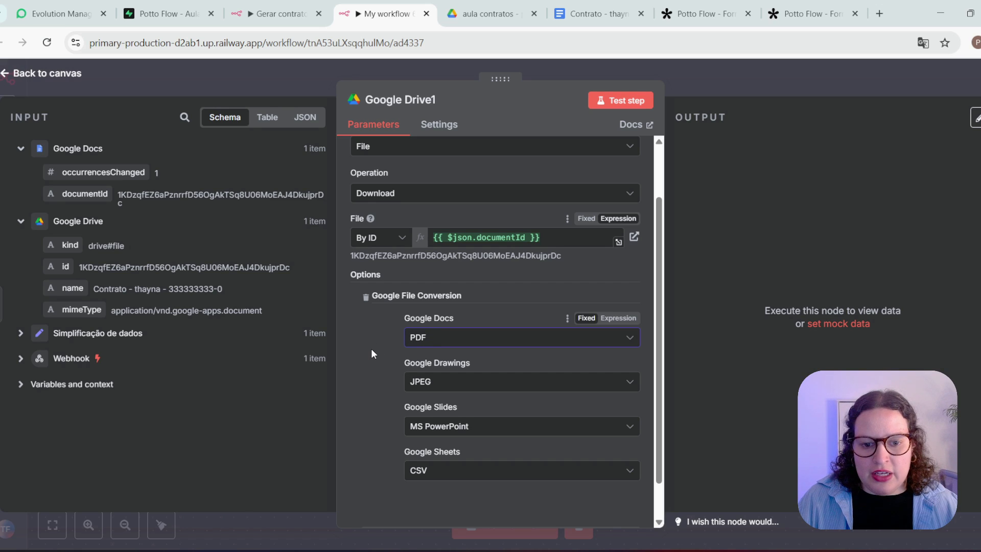
Reselect PDF as the Google Docs conversion format, test the download node and return to the canvas.
scroll(375, 347, down, 1)
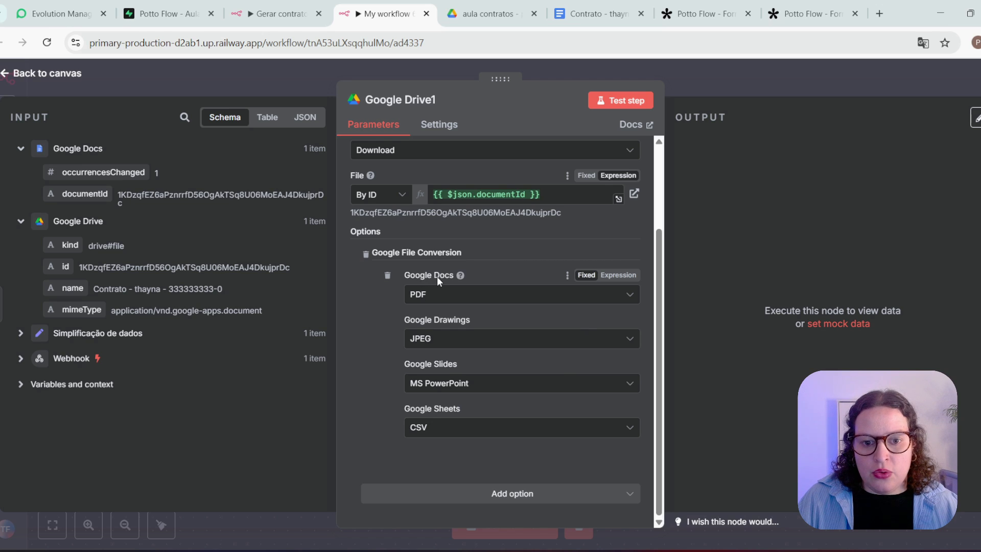
click(437, 294)
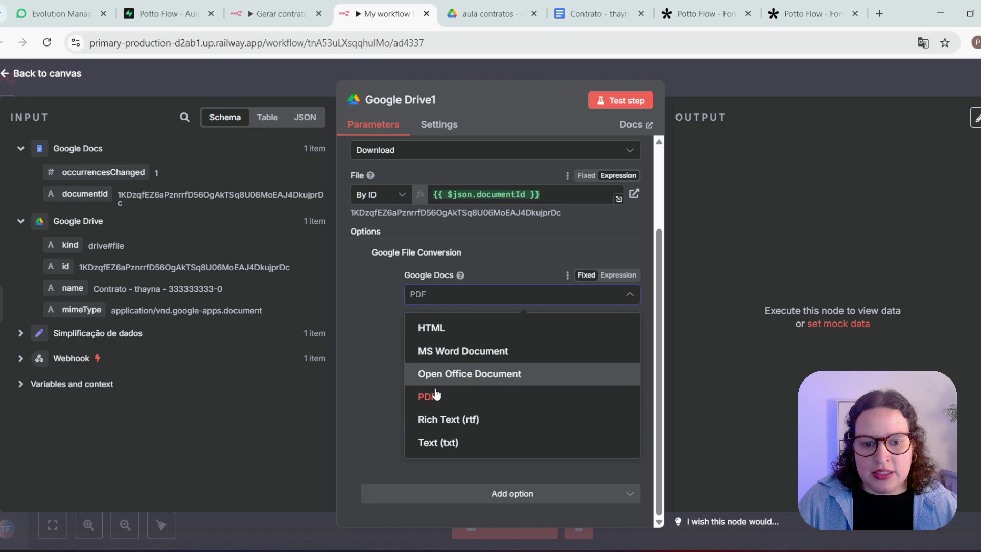
click(437, 395)
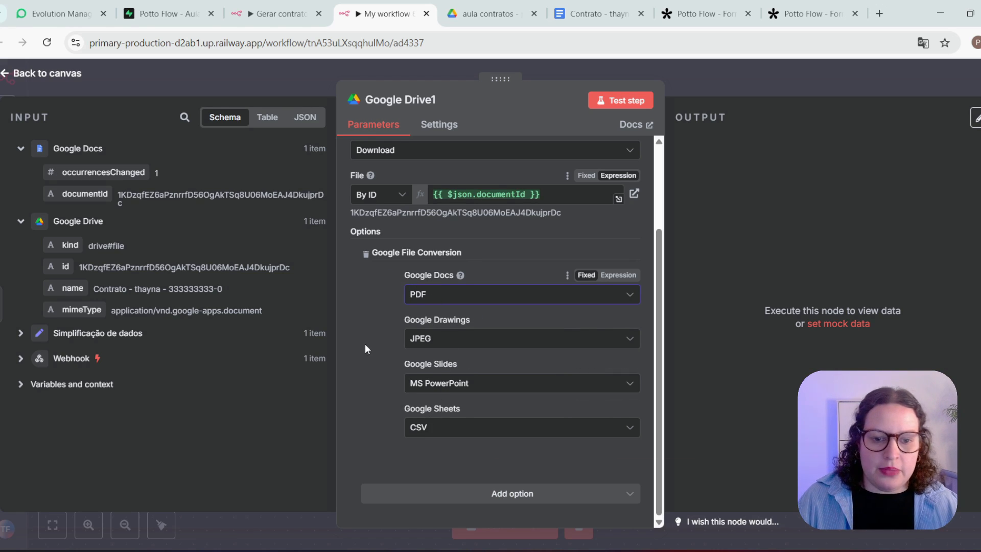
click(603, 105)
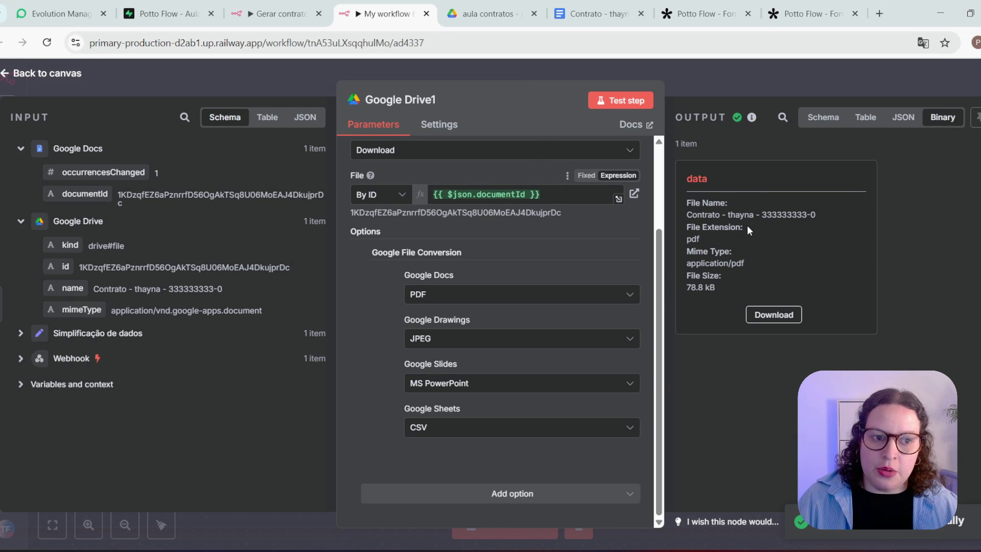
click(60, 79)
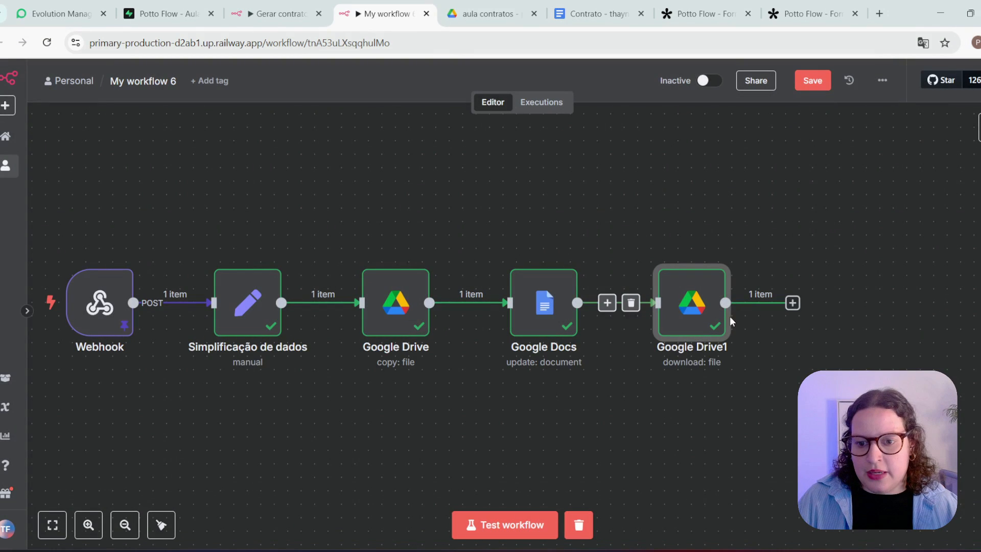
Add an Extract from File node after the download node with the Move File to Base64 String operation.
click(793, 303)
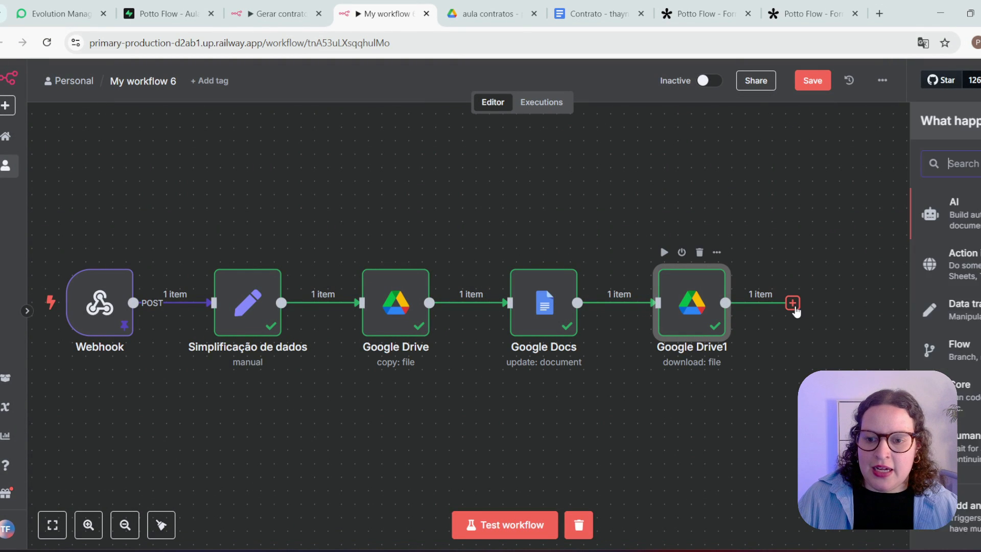
text(extr)
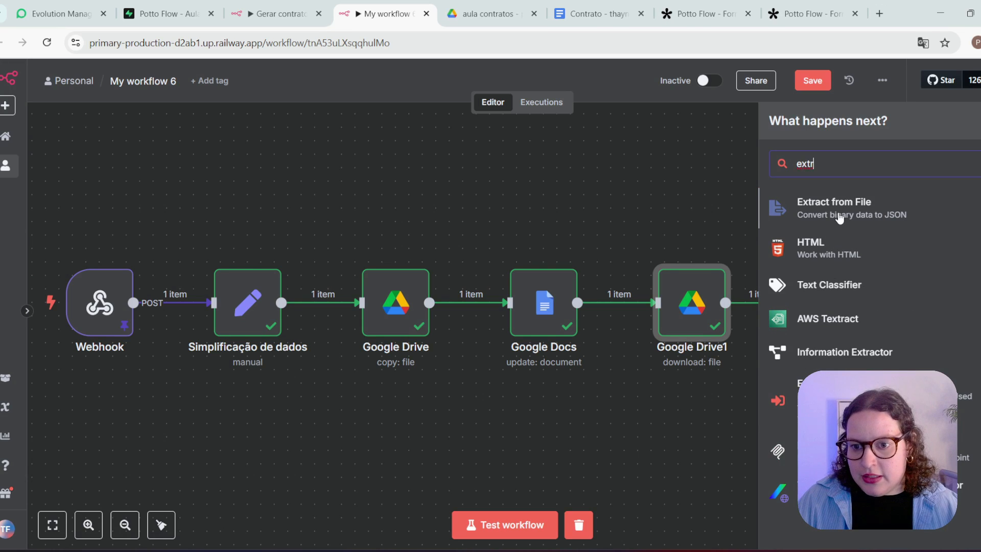
click(840, 219)
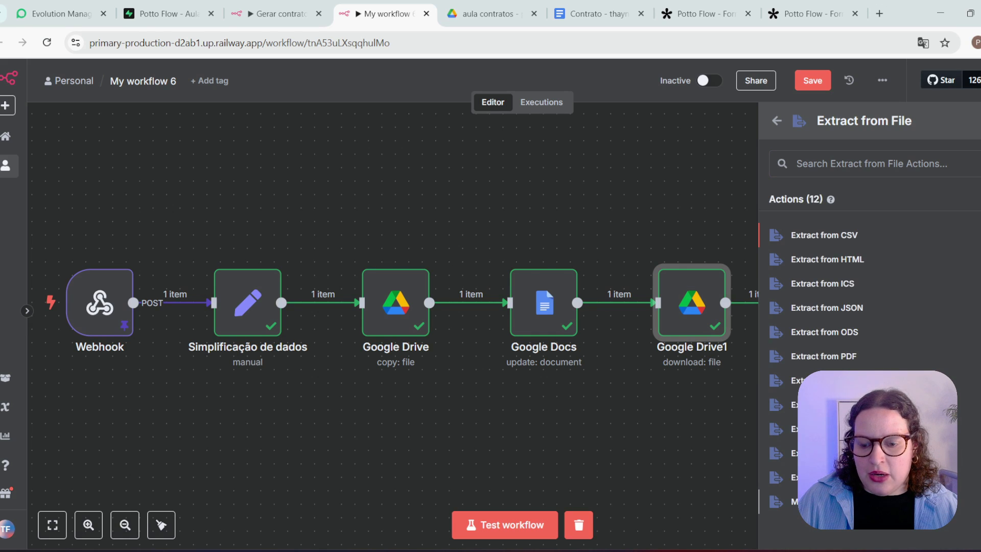
click(808, 502)
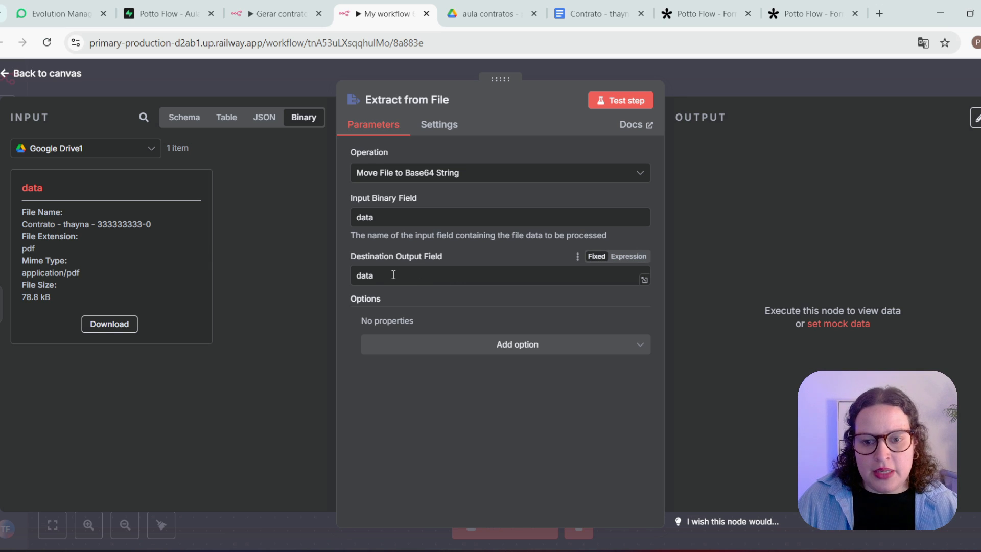
click(56, 77)
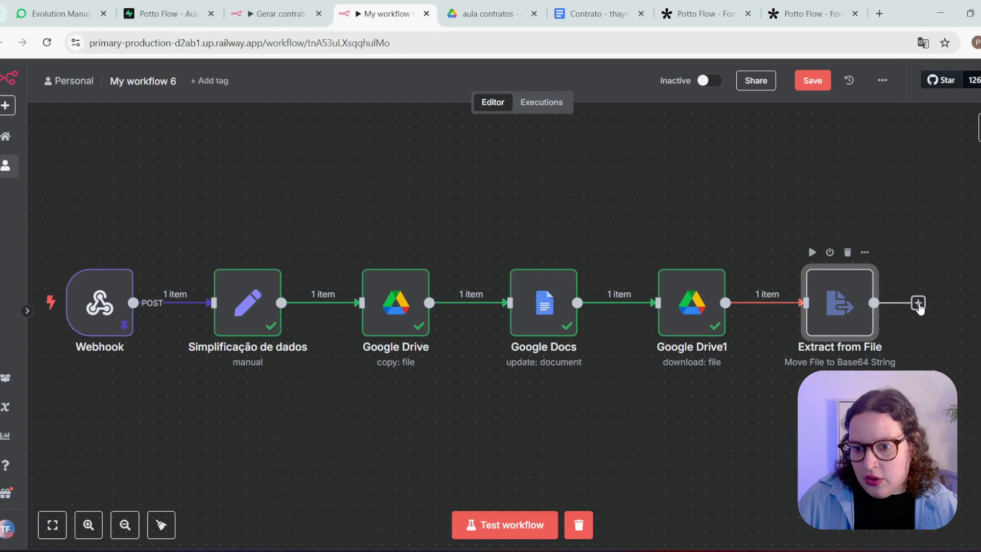
Add an Evolution API node after Extract from File with Recurso Mensagem and Operação Enviar Documento.
click(914, 305)
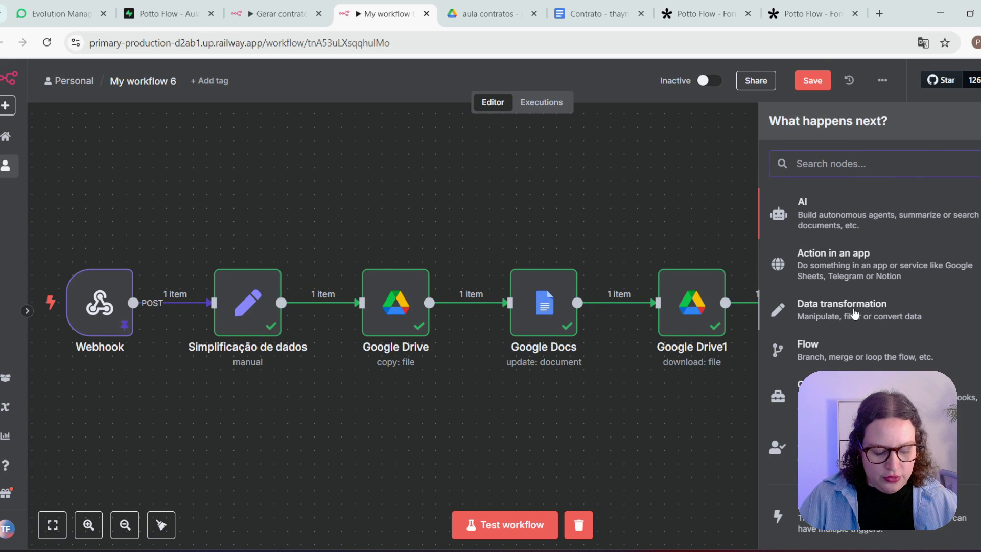
text(evo)
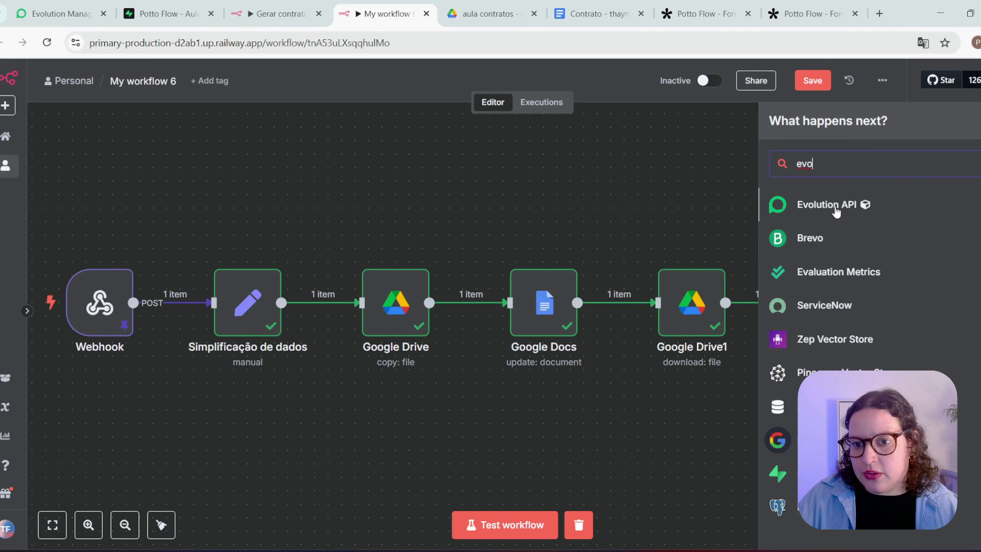
click(827, 204)
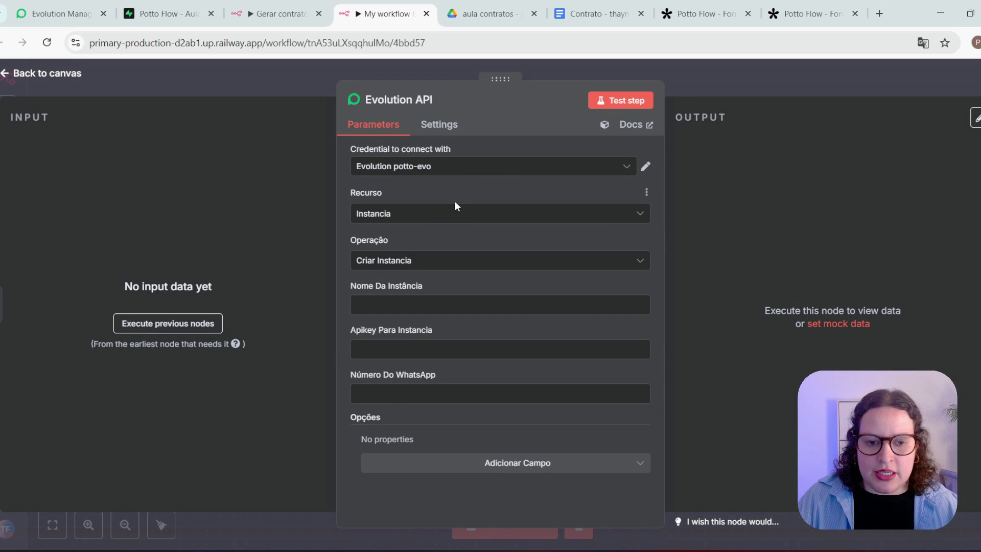
click(423, 218)
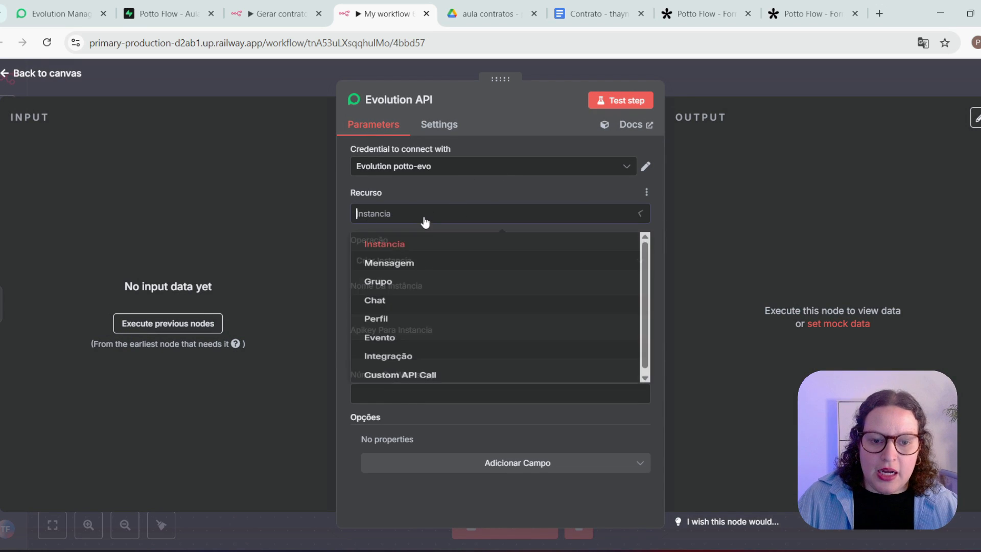
click(405, 277)
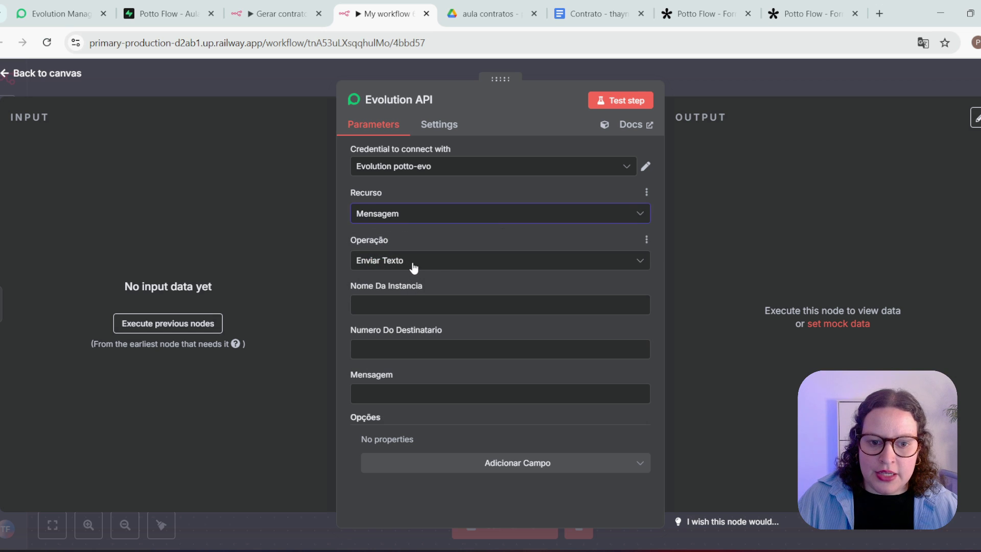
click(425, 263)
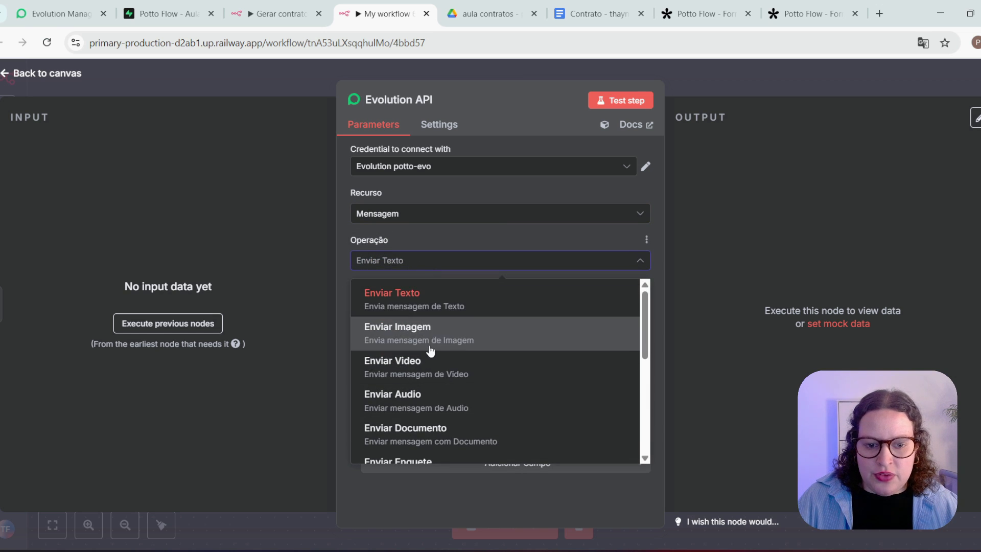
click(444, 433)
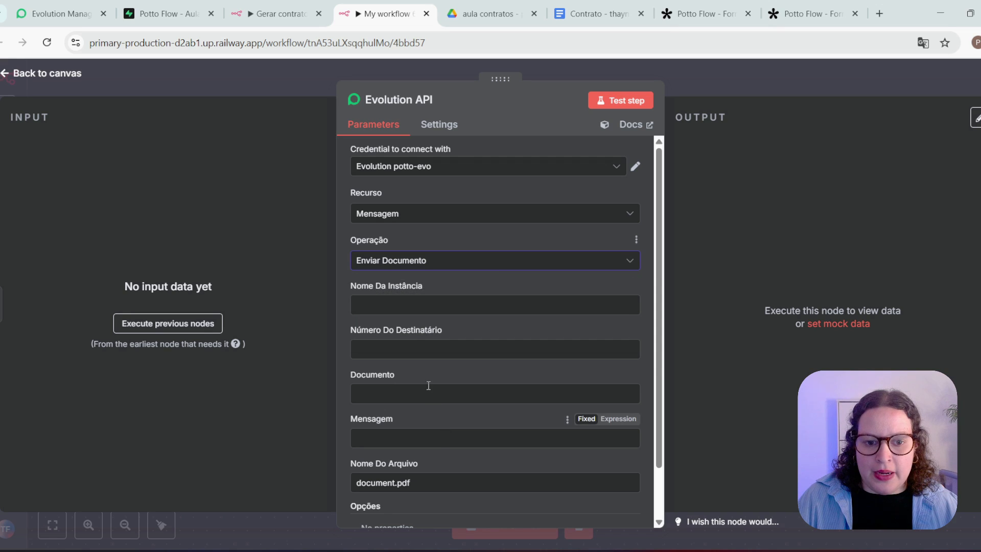
Set the Evolution API node's Nome Da Instância to potto-evo.
click(416, 304)
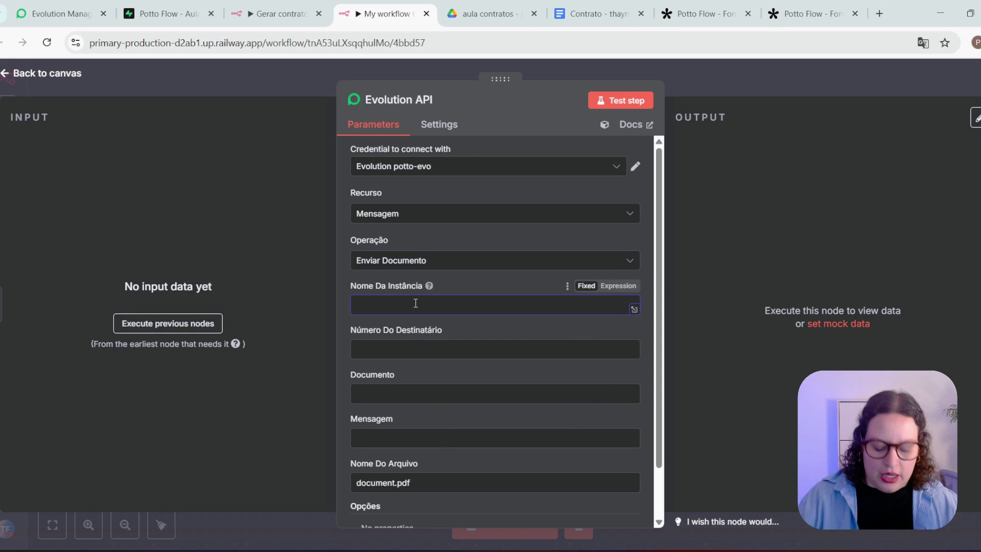
text(pott)
text(-evo)
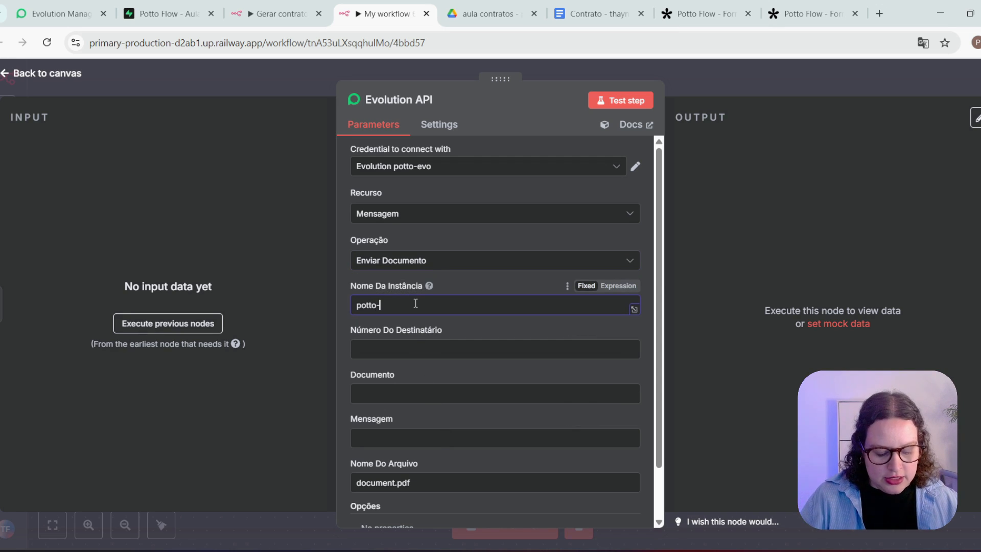
click(416, 347)
Run the Extract from File node on the canvas and reopen the Evolution API node with its input data.
click(47, 75)
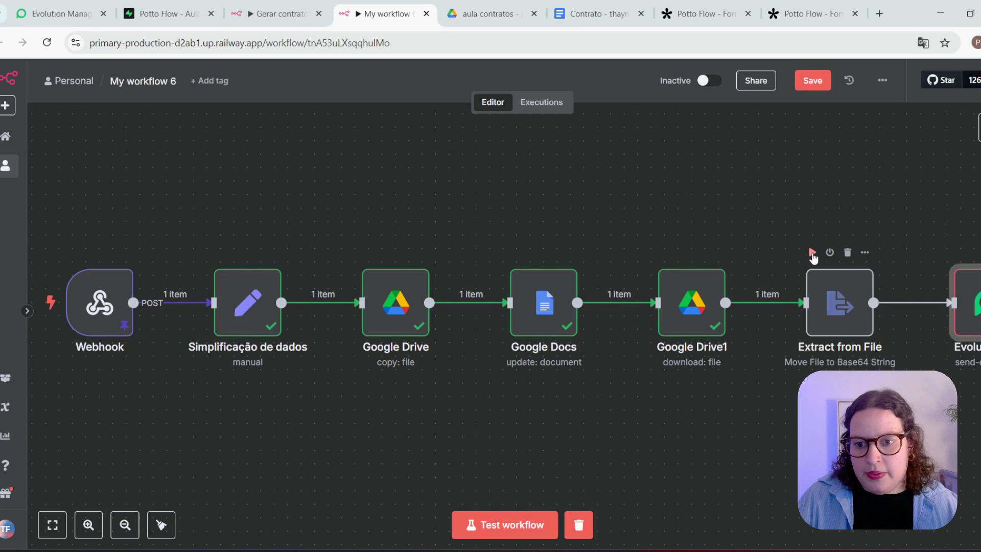
click(812, 252)
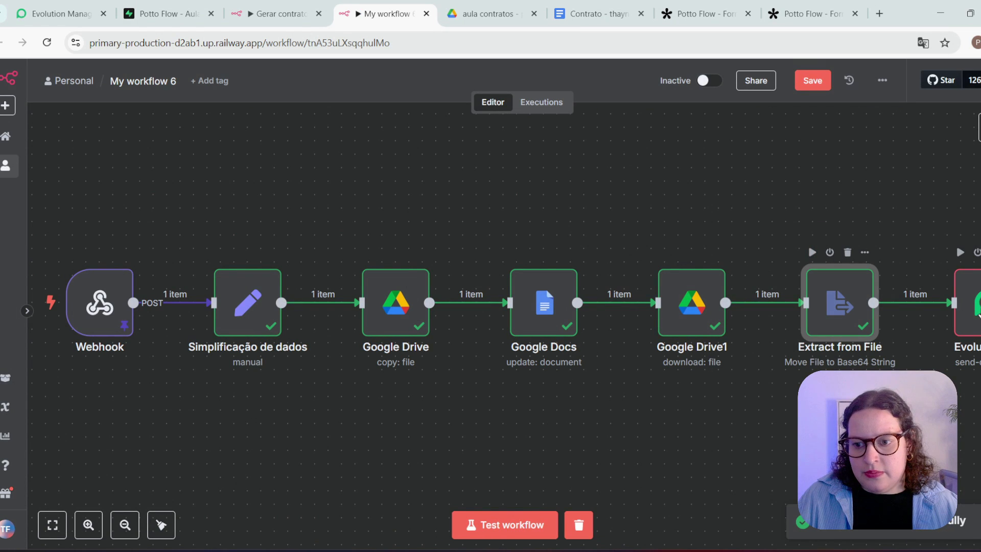
double_click(968, 302)
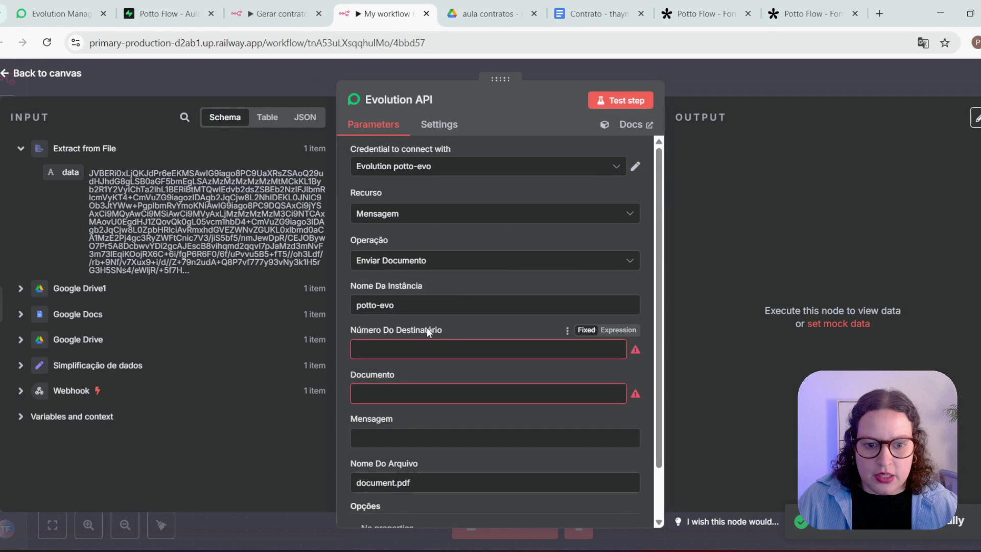
Map Número Do Destinatário to the telefone field from Simplificação de dados.
click(18, 366)
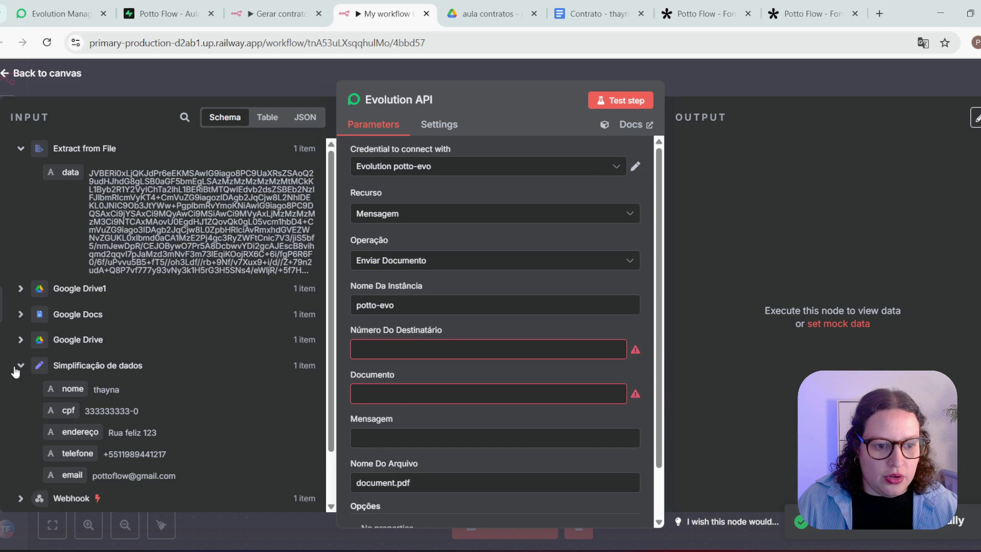
scroll(141, 391, down, 1)
drag(85, 395, 360, 341)
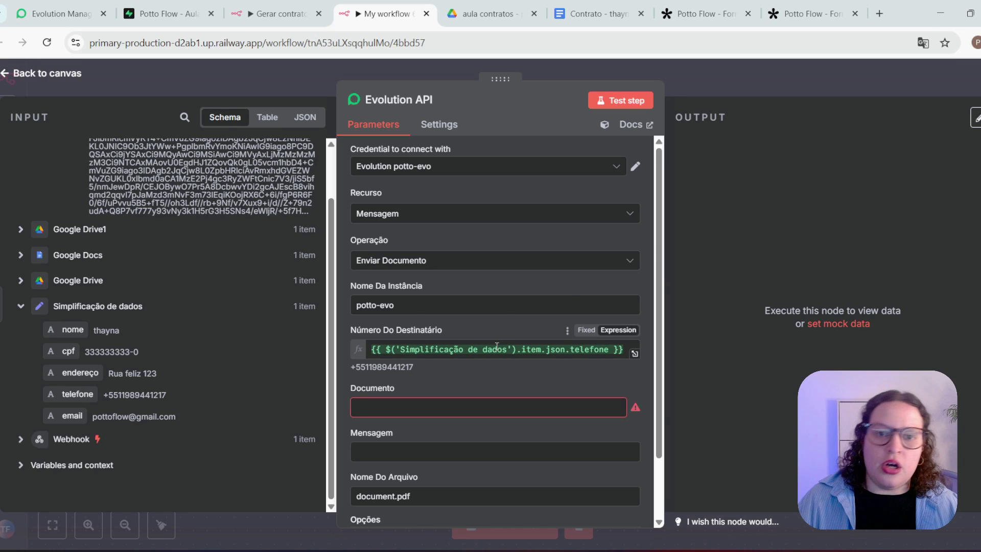
mouse_move(496, 347)
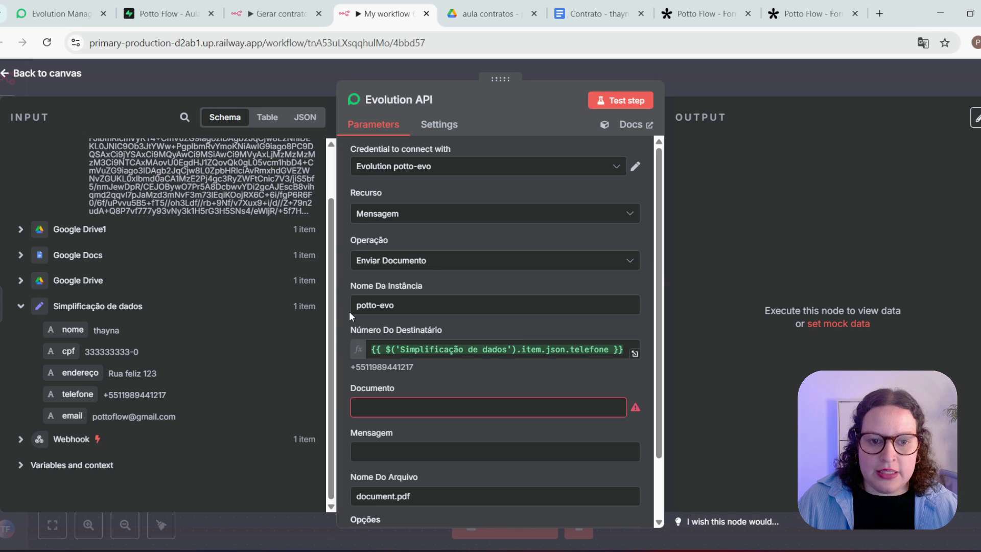
Map the Documento field to data from the Extract from File output.
scroll(358, 311, down, 1)
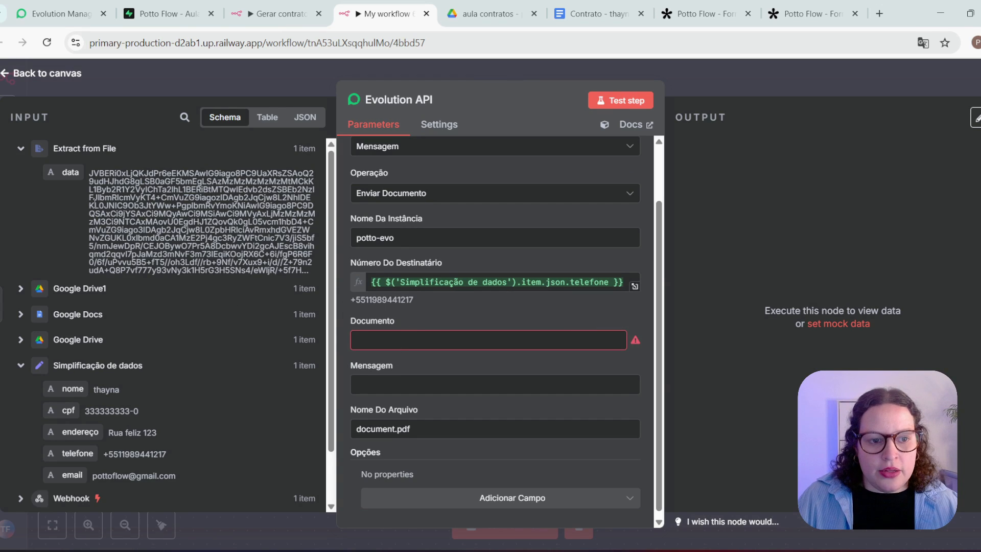
drag(70, 172, 382, 347)
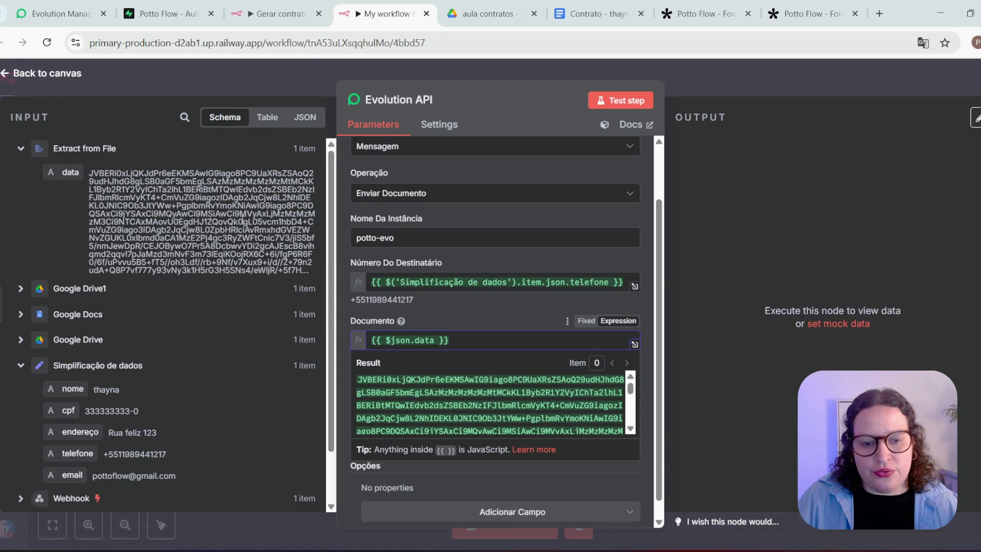
click(348, 308)
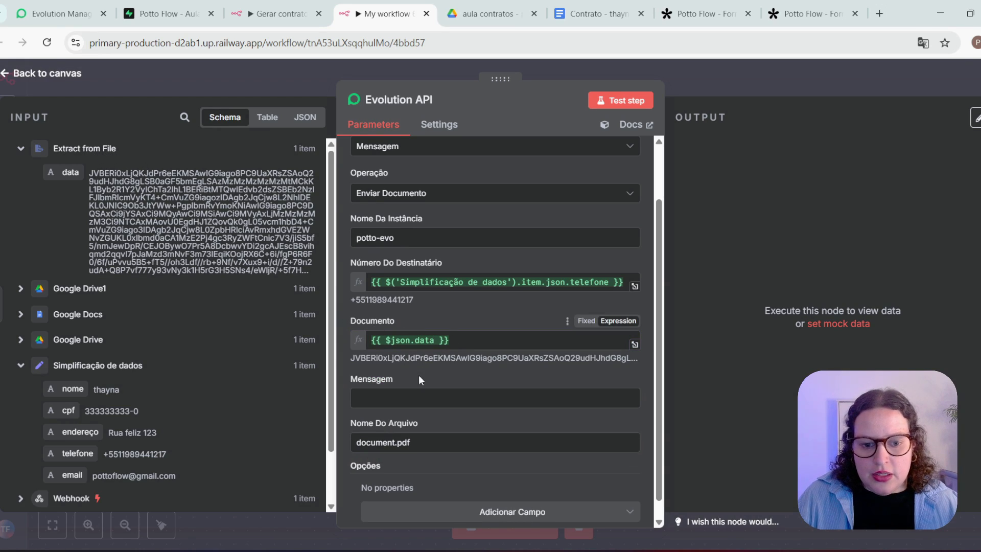
Set the Mensagem text to "Novo contrato criado. Segue para aprovação".
click(399, 391)
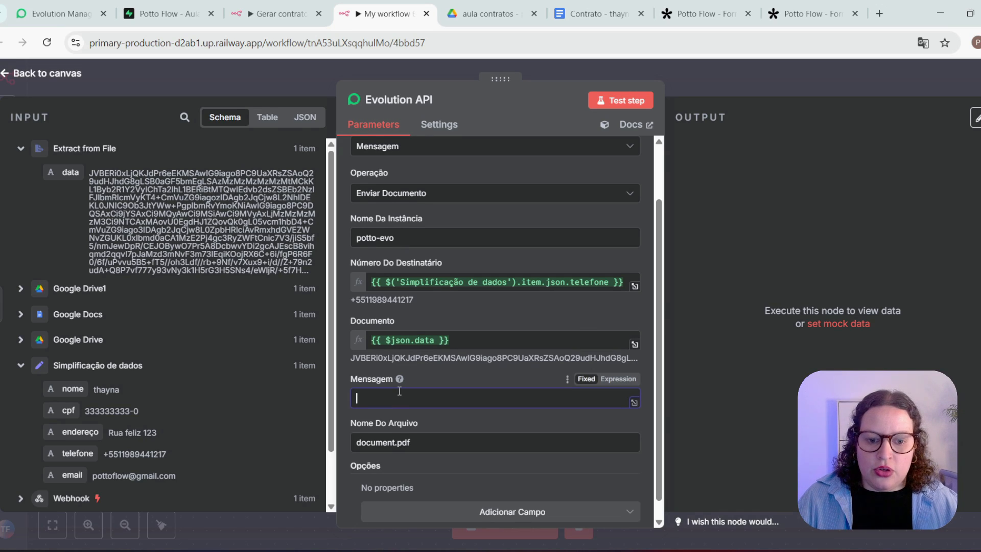
text(Novo contrato criado. Segue para aprovação)
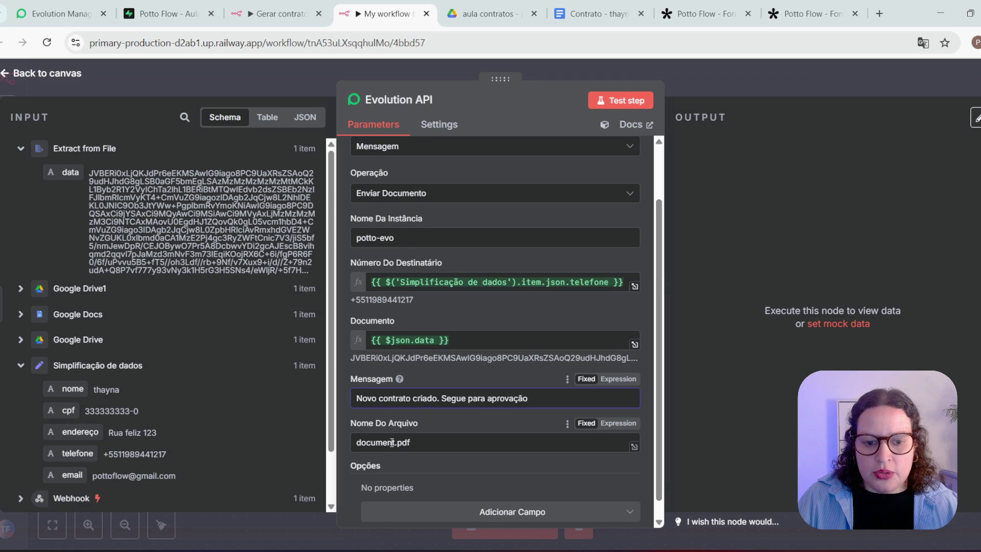
click(406, 413)
Test the Evolution API node, look through its output and return to the canvas.
scroll(407, 413, down, 1)
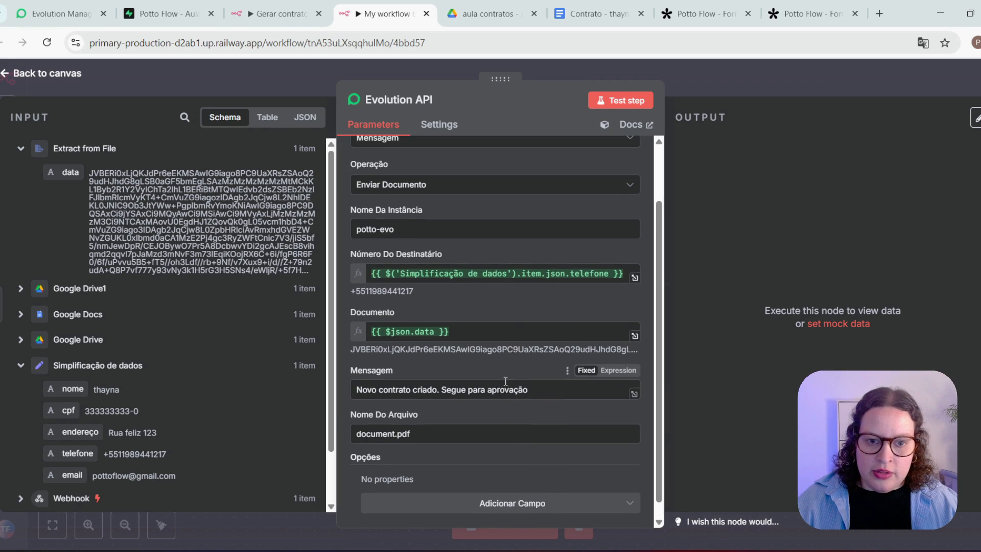
scroll(539, 145, up, 3)
click(607, 100)
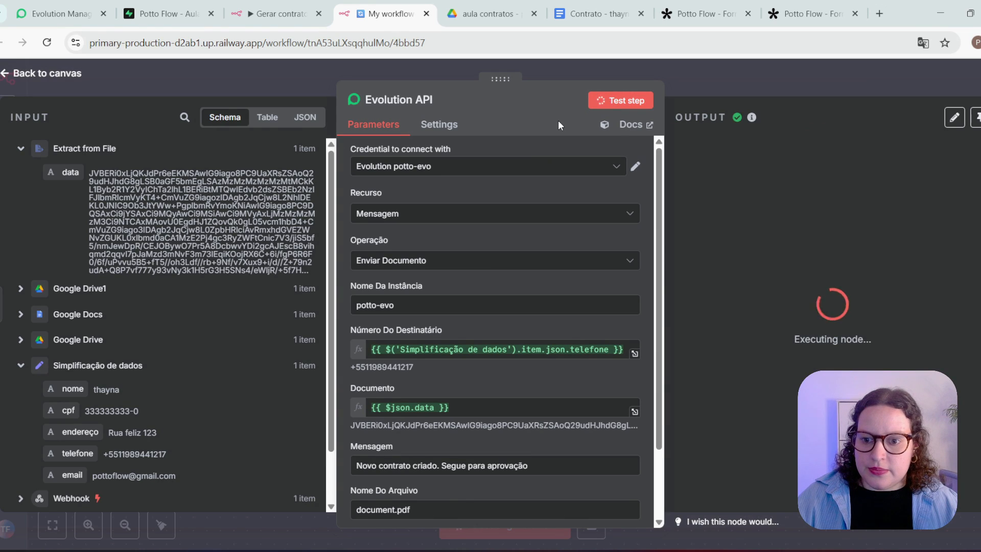
scroll(774, 262, down, 2)
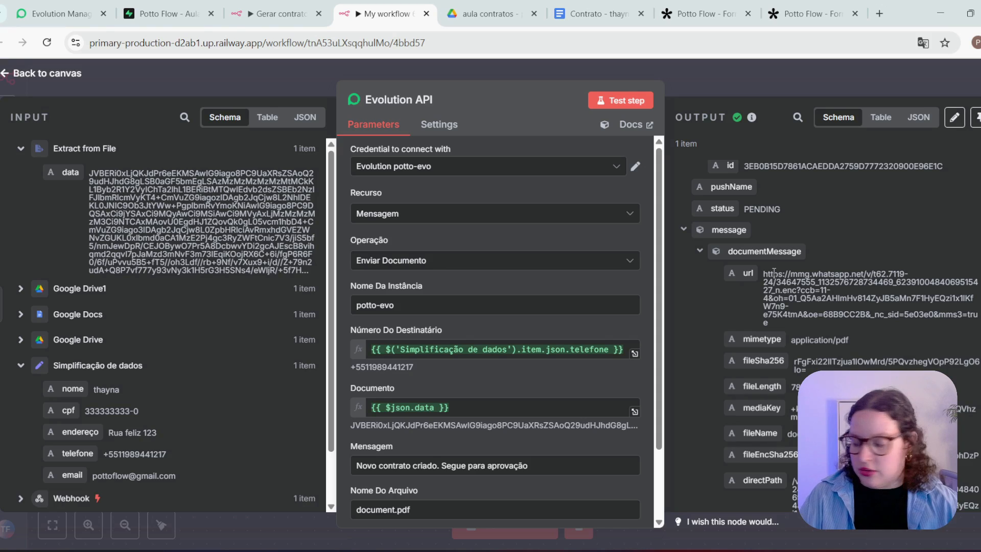
key(Escape)
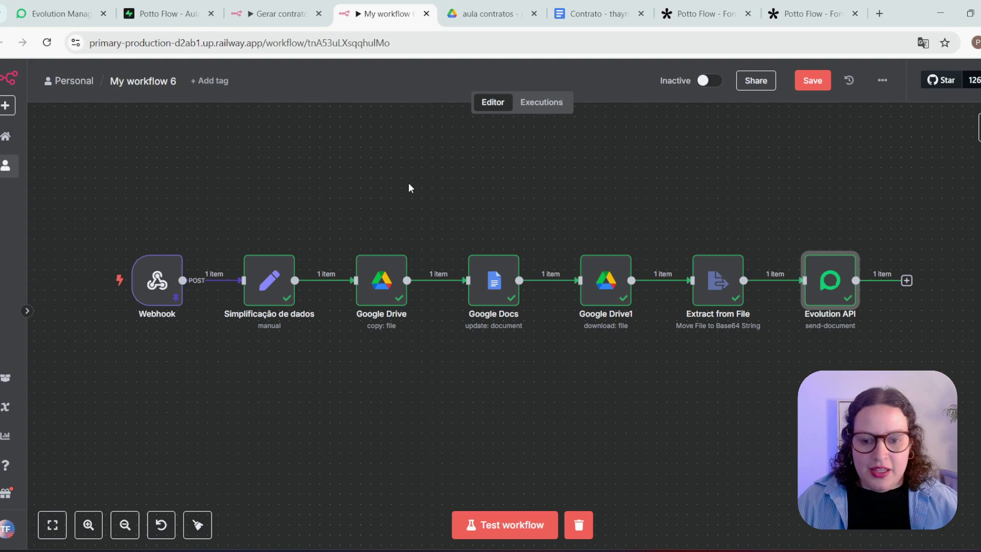